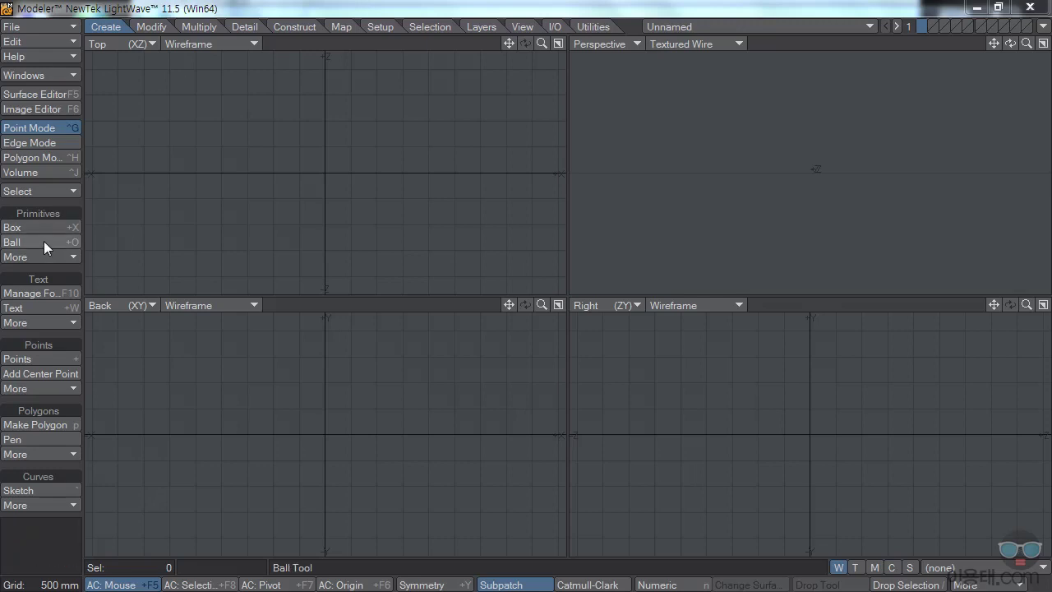
# - Create a ball centred on the origin, drawing its footprint in the Top view and its height in the Back view
pyautogui.click(31, 240)
pyautogui.moveTo(324, 174); pyautogui.dragTo(385, 233)
pyautogui.moveTo(332, 378); pyautogui.dragTo(337, 369)
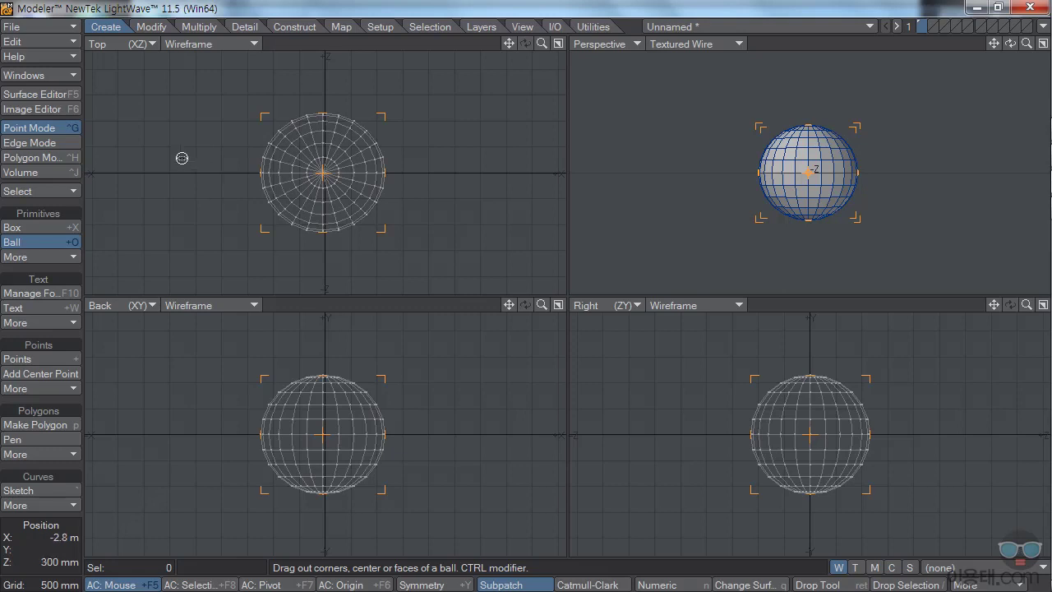
# - Set the Default surface color of the ball to light pink, RGB 254, 146, 146, and close the Surface Editor
pyautogui.click(58, 94)
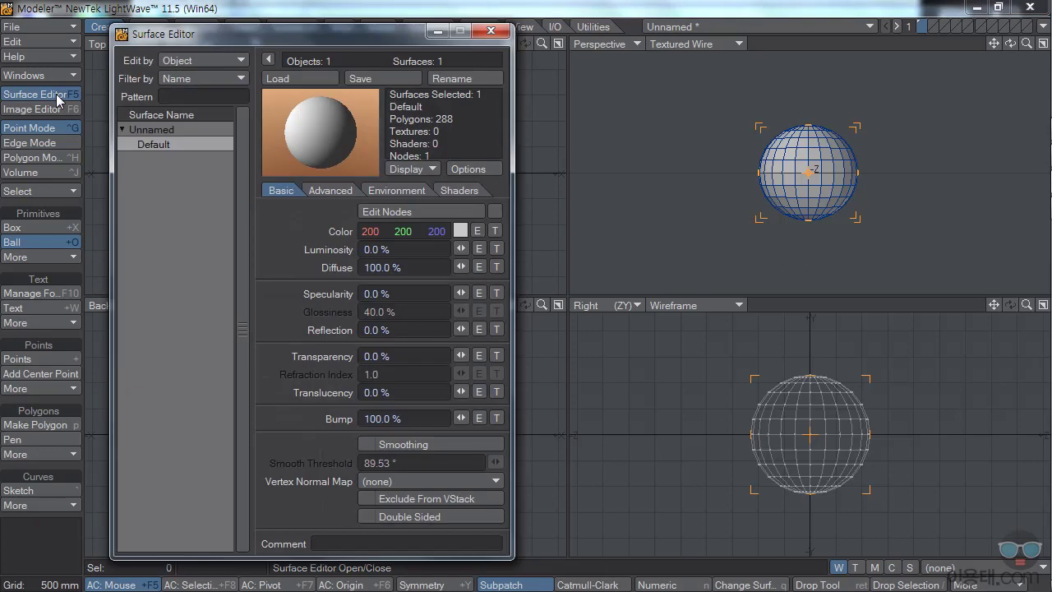
pyautogui.click(461, 230)
pyautogui.click(341, 123)
pyautogui.click(341, 81)
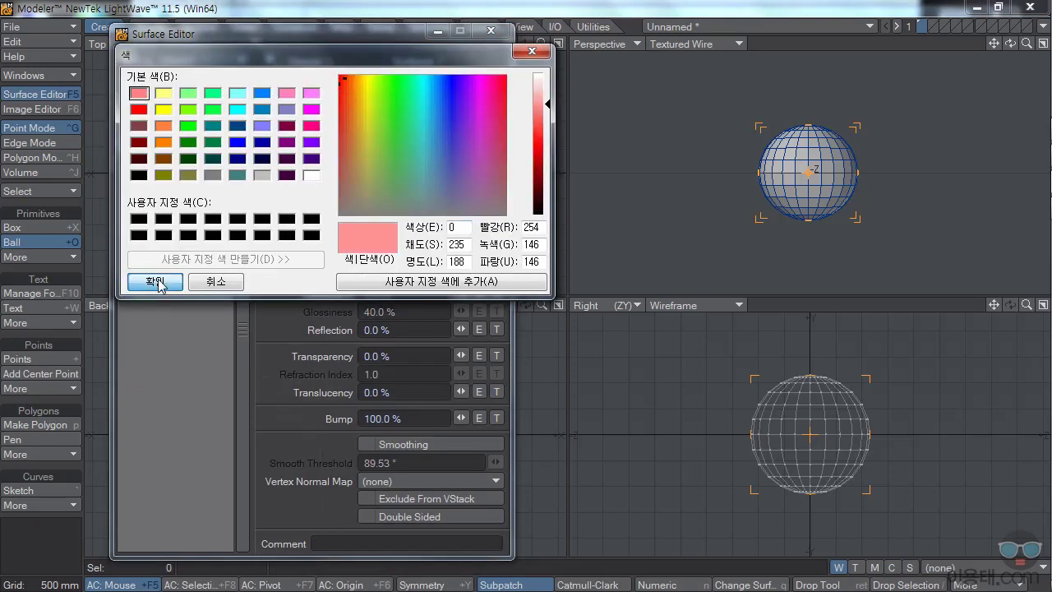
pyautogui.click(154, 281)
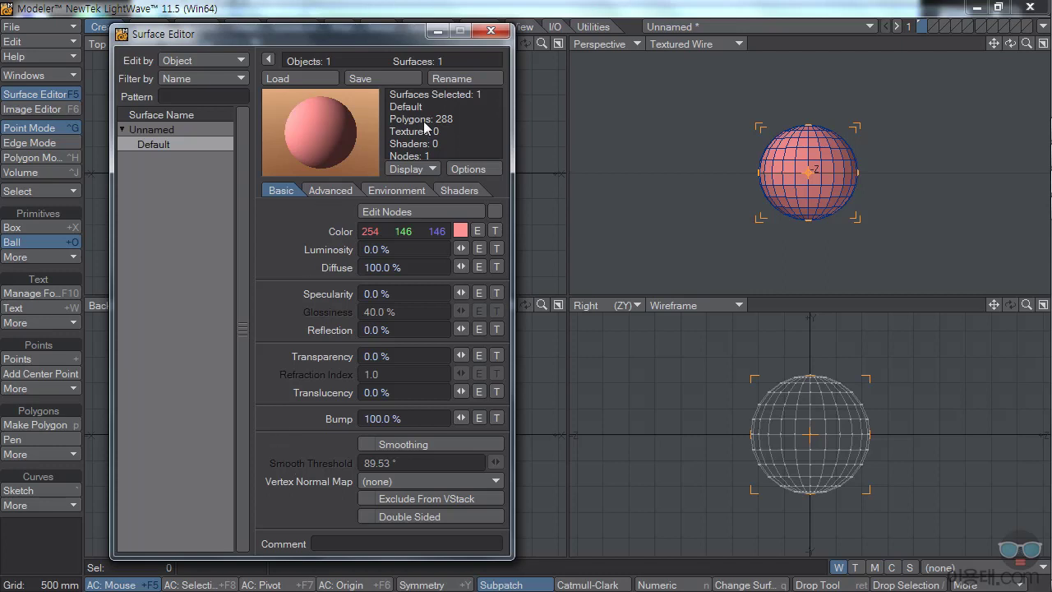
pyautogui.click(492, 33)
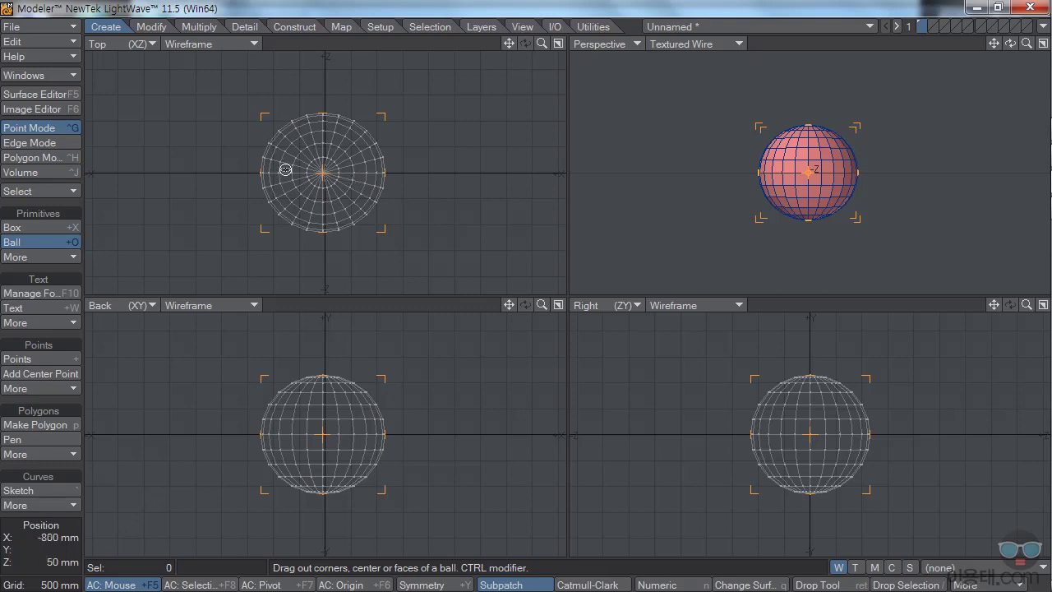
# - Save the object under the file name 애니메이션 in the 라이트웨이브 11.5 folder
pyautogui.click(37, 27)
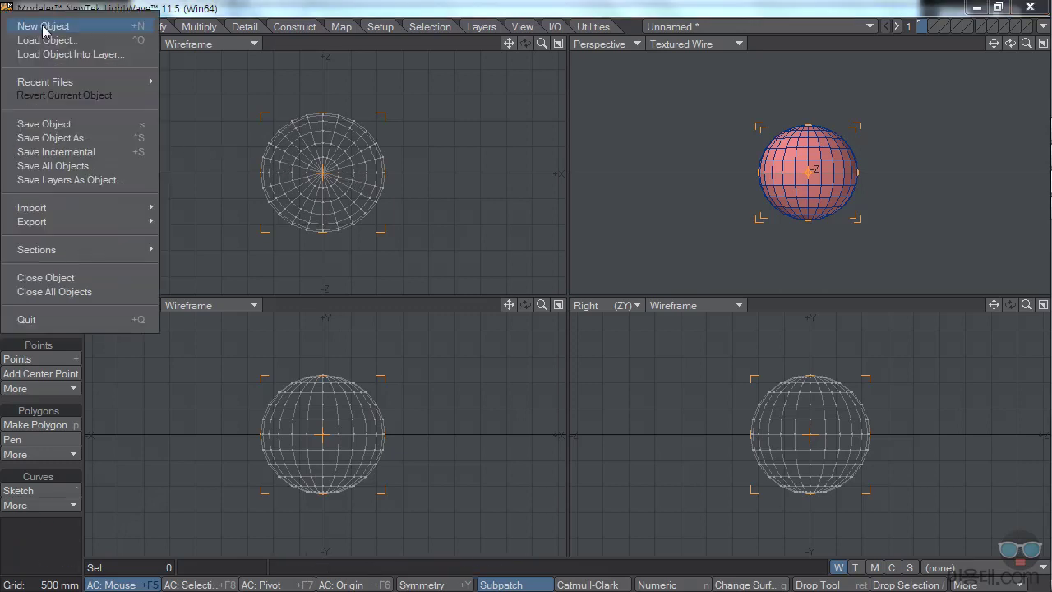
pyautogui.click(59, 125)
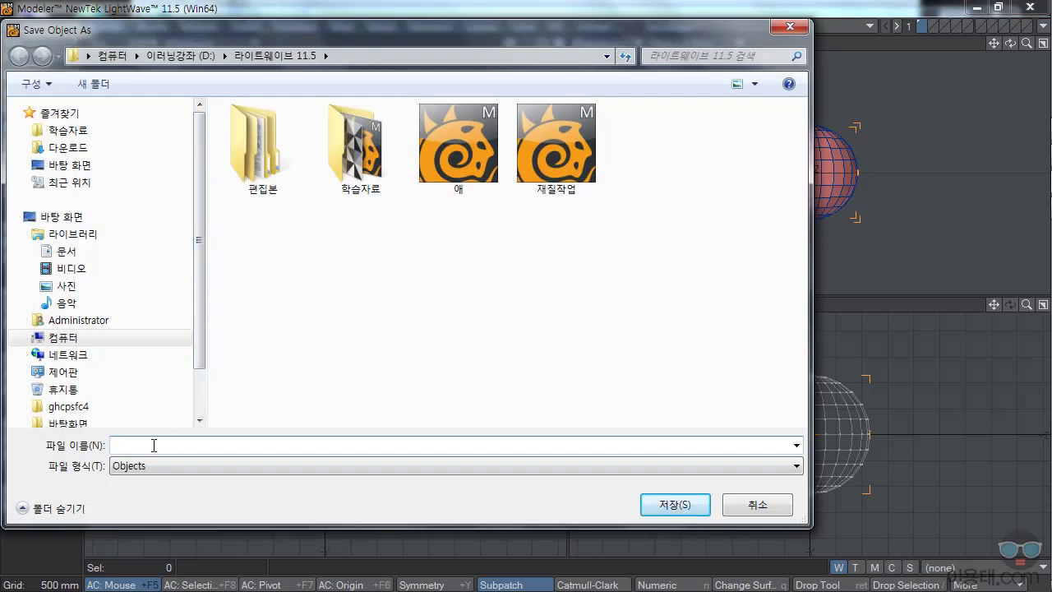
pyautogui.write('dosl')
pyautogui.press('BackSpace')
pyautogui.press('BackSpace')
pyautogui.press('BackSpace')
pyautogui.press('BackSpace')
pyautogui.write('애니메이션')
pyautogui.click(668, 505)
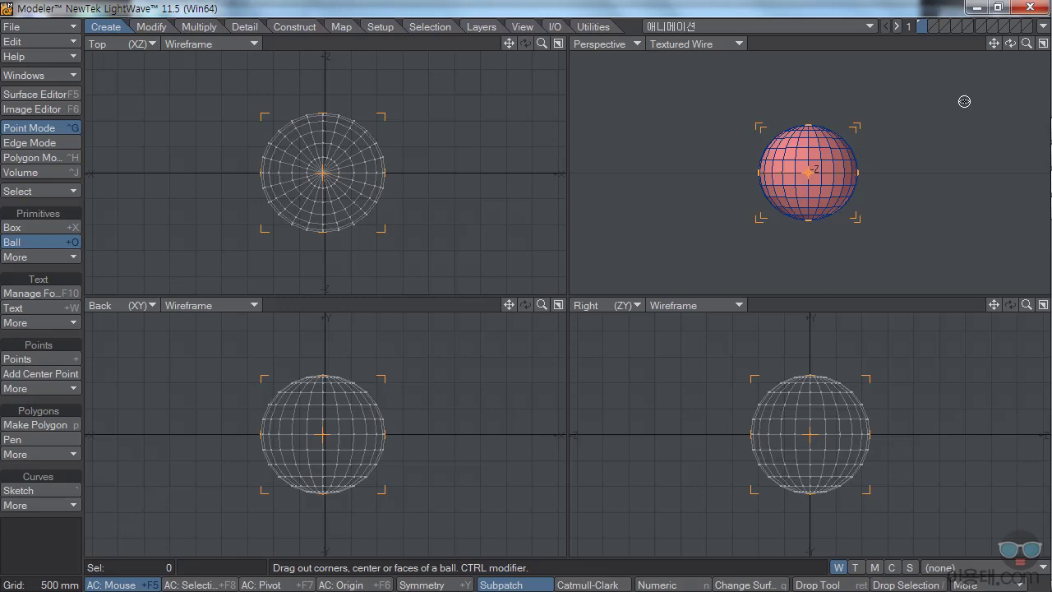
# - Send the saved ball object to Layout and switch to that program
pyautogui.click(1044, 26)
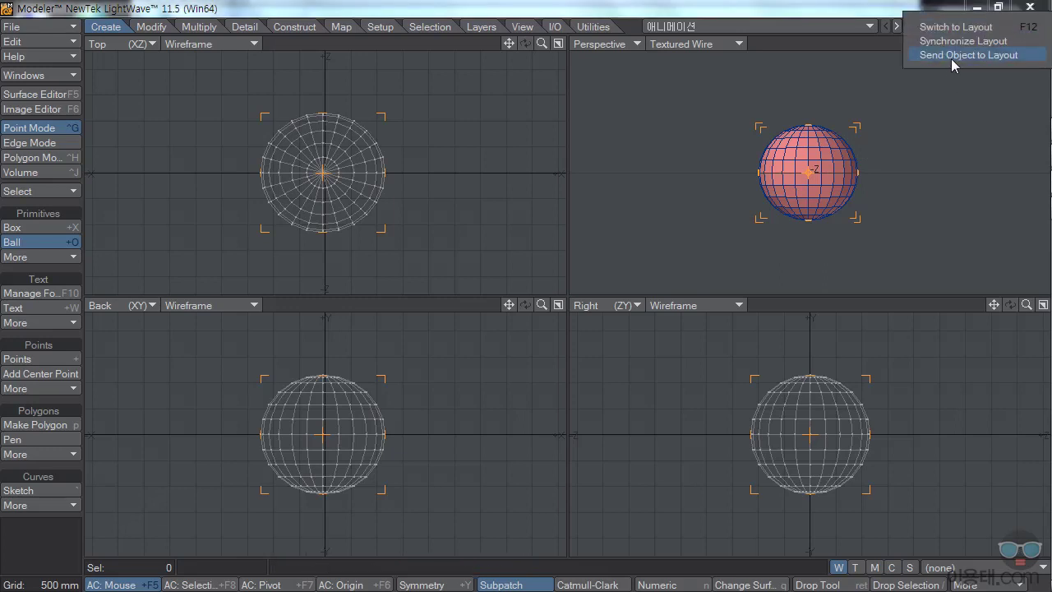
pyautogui.click(993, 56)
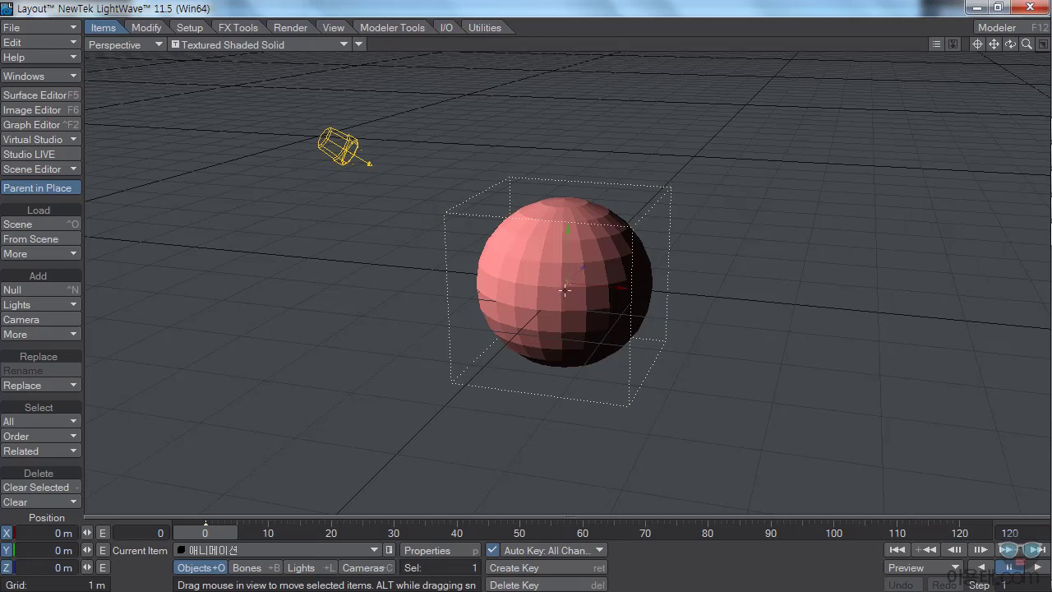
# - Set the last frame of the timeline to 300
pyautogui.moveTo(210, 526)
pyautogui.mouseDown()
pyautogui.moveTo(653, 530)
pyautogui.moveTo(206, 531)
pyautogui.mouseUp()
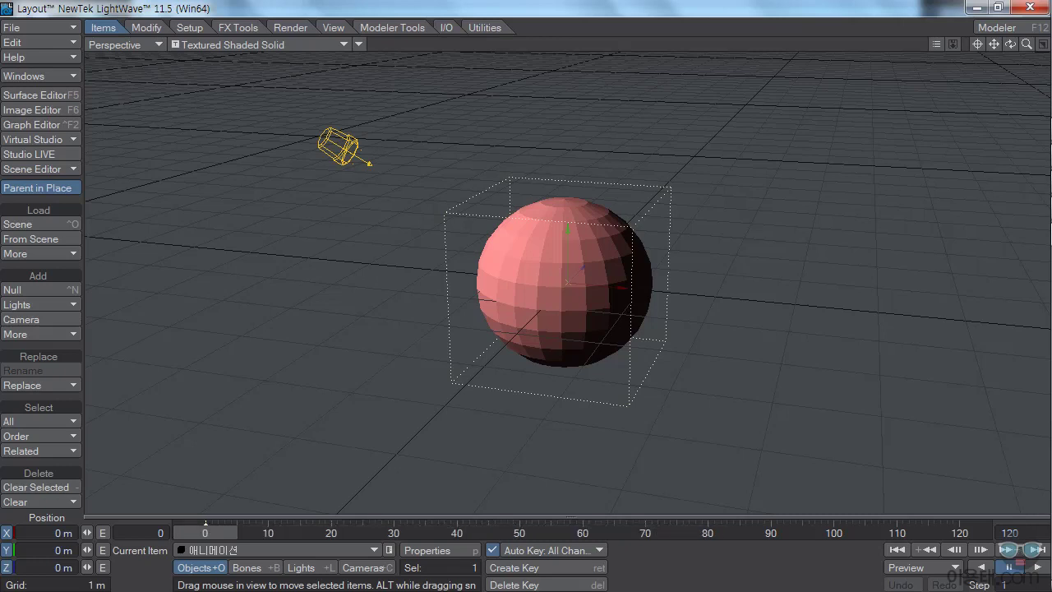
pyautogui.click(1027, 531)
pyautogui.write('300')
pyautogui.press('Return')
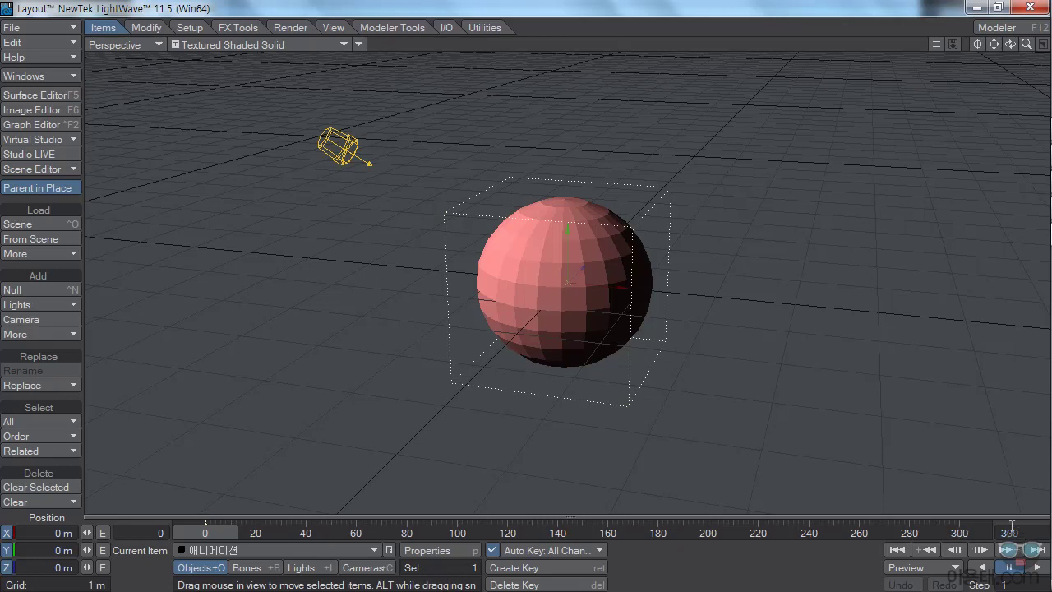
# - Set the first frame of the timeline to 1
pyautogui.doubleClick(1004, 532)
pyautogui.doubleClick(161, 533)
pyautogui.write('1')
pyautogui.press('Return')
pyautogui.click(1009, 533)
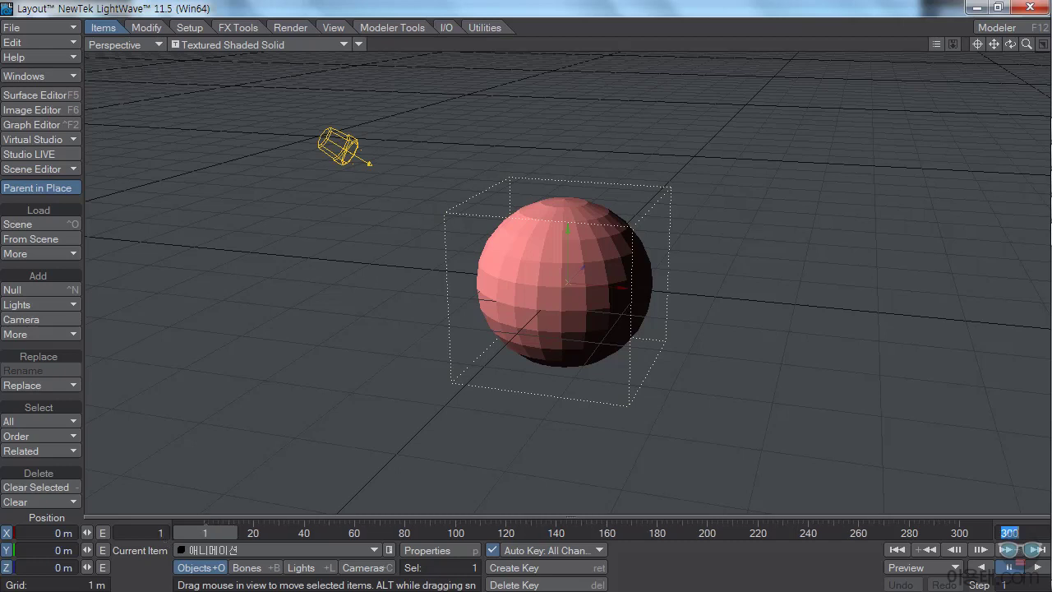
# - Set the first frame of the timeline to -5 and move the time slider to the start
pyautogui.click(156, 532)
pyautogui.press('BackSpace')
pyautogui.write('-5')
pyautogui.press('Tab')
pyautogui.moveTo(215, 531); pyautogui.dragTo(201, 531)
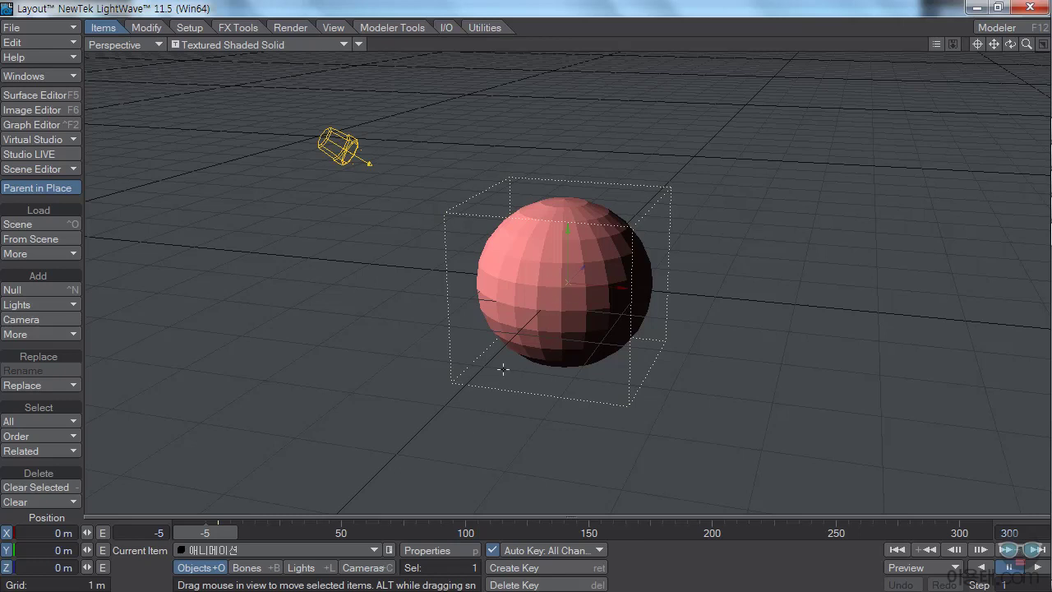
# - Set the first frame of the timeline to 0
pyautogui.doubleClick(158, 533)
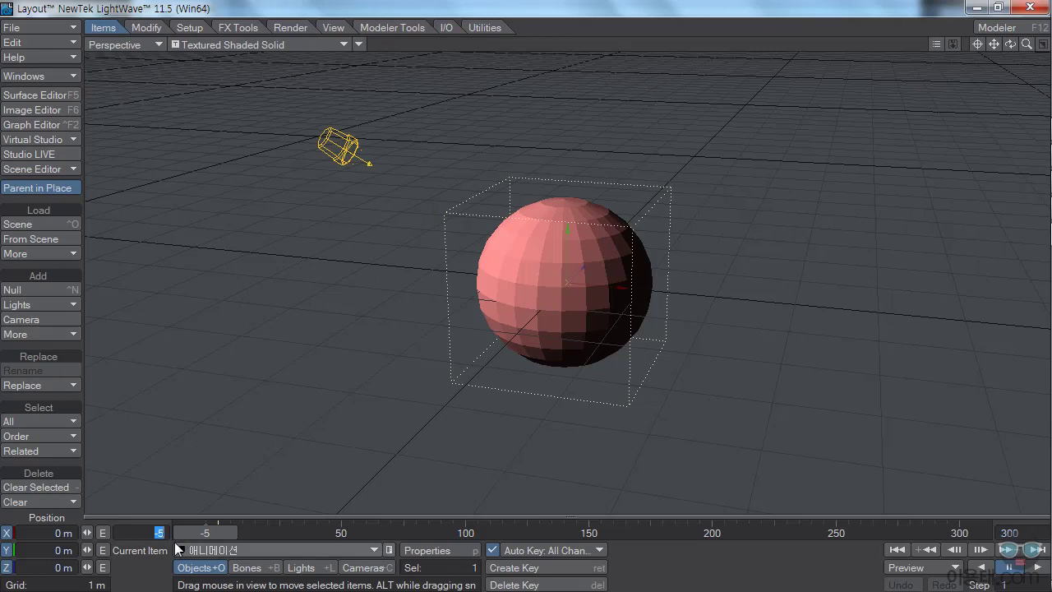
pyautogui.write('0')
pyautogui.press('Return')
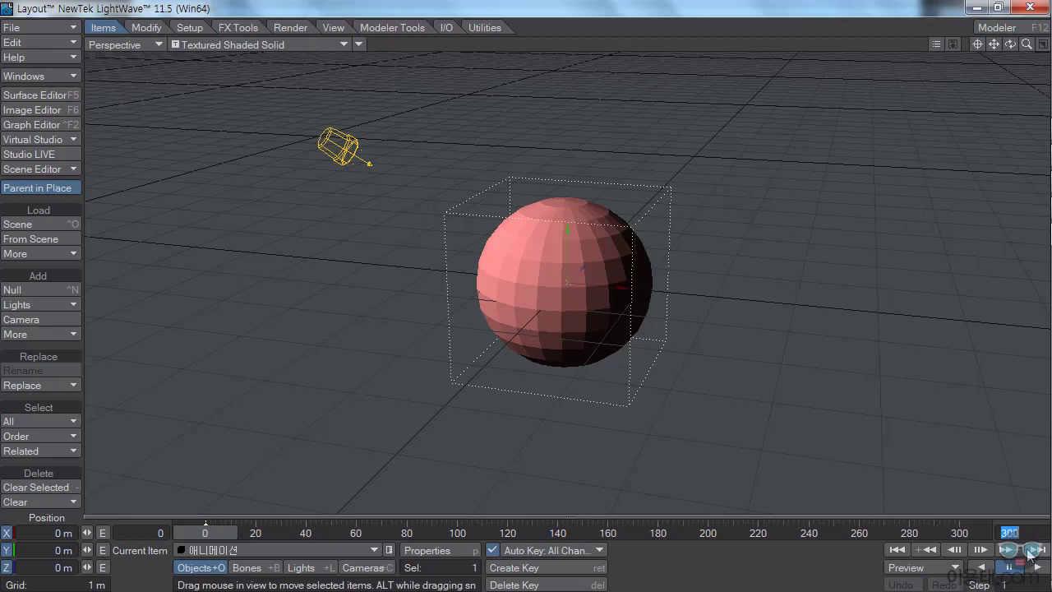
# - Examine the animation preview commands and the Preview Options, including the Save File As format, without applying any changes
pyautogui.click(955, 568)
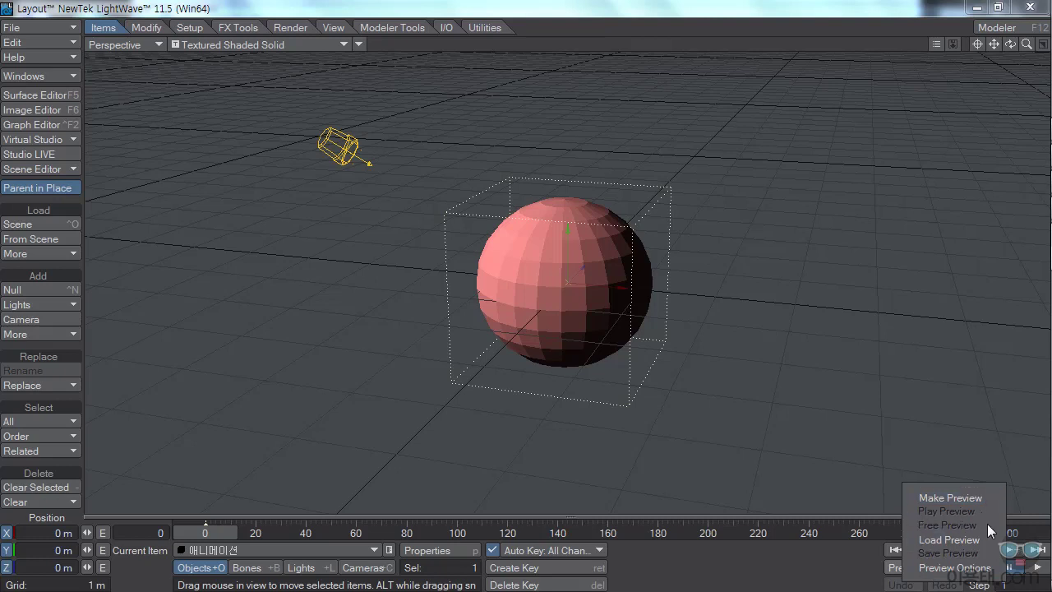
pyautogui.click(946, 567)
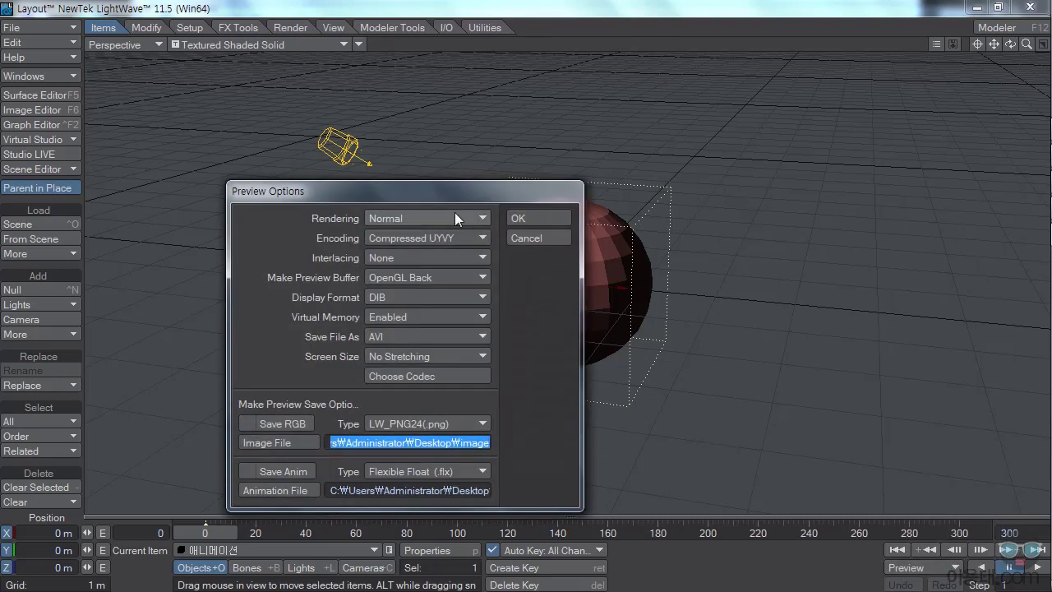
pyautogui.moveTo(457, 192); pyautogui.dragTo(689, 179)
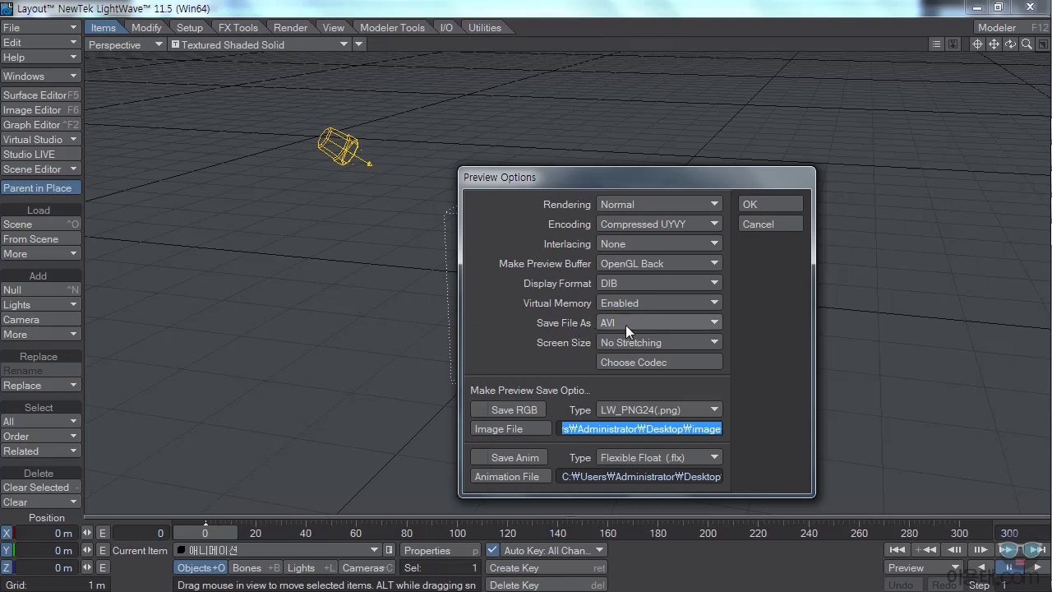
pyautogui.click(698, 322)
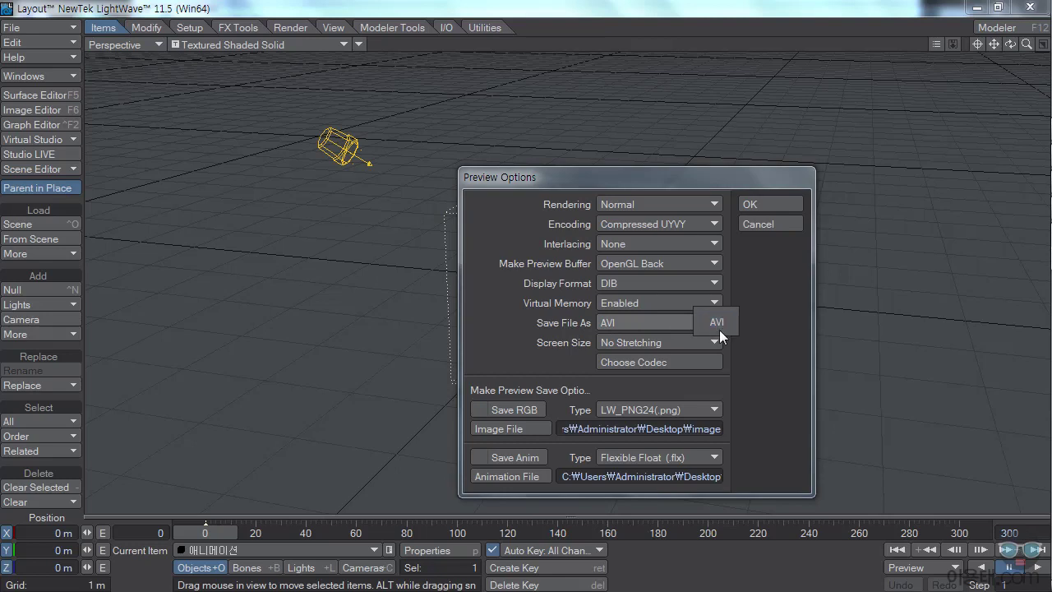
pyautogui.click(717, 324)
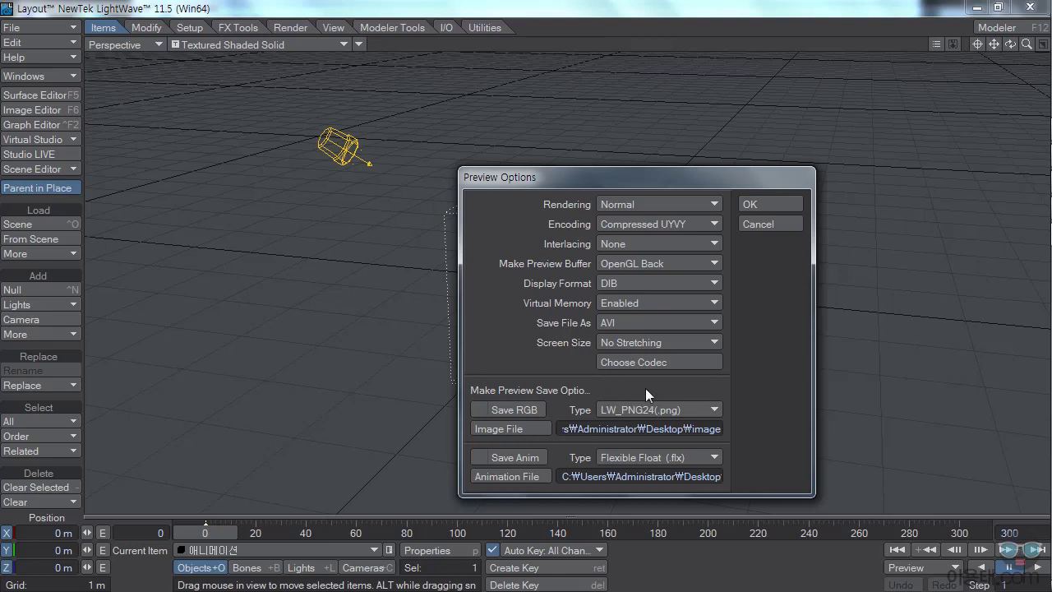
pyautogui.click(770, 222)
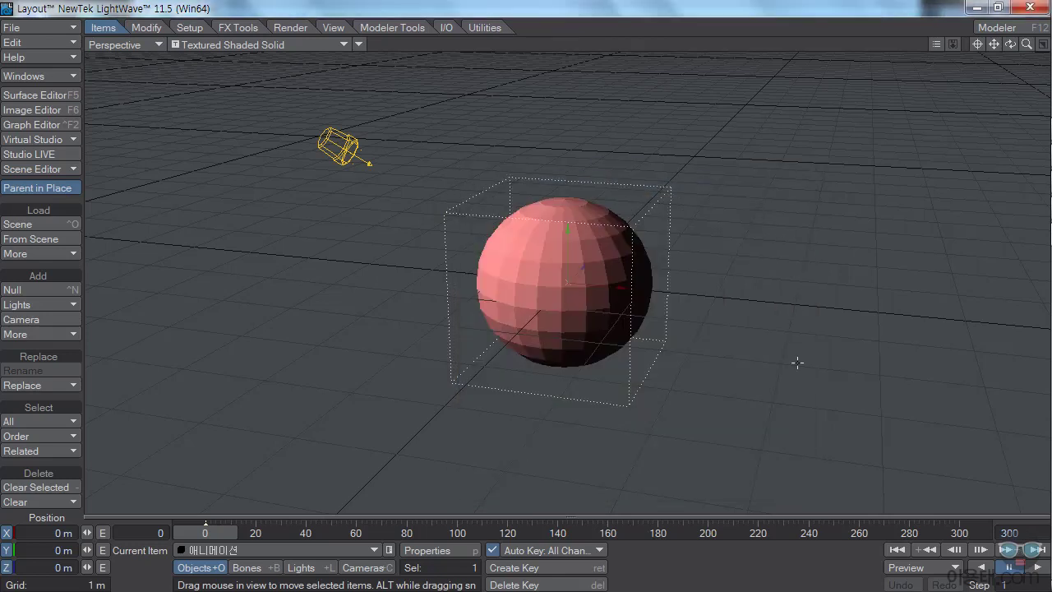
pyautogui.click(955, 567)
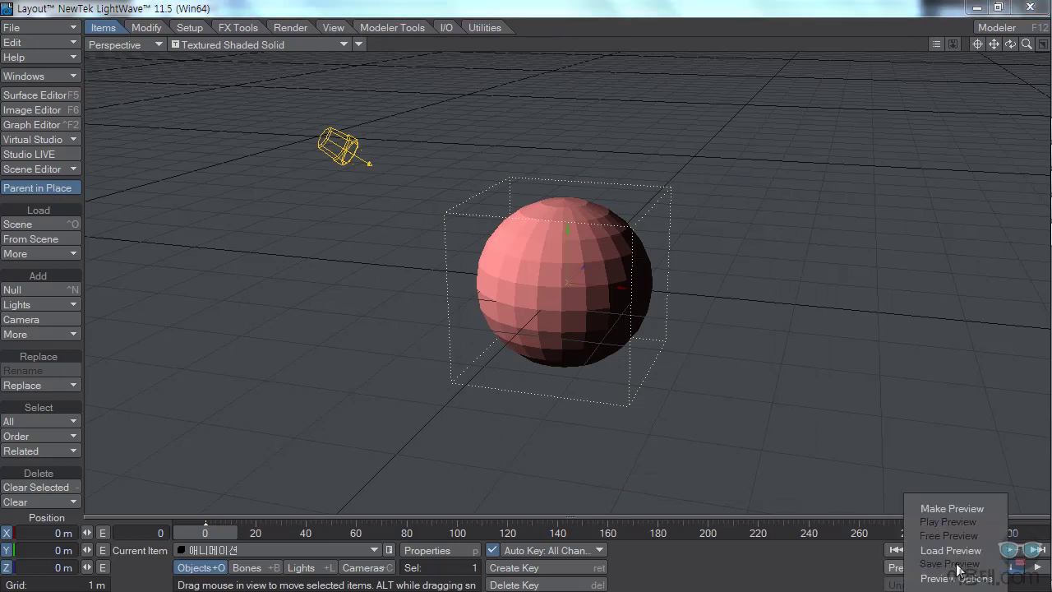
pyautogui.click(951, 508)
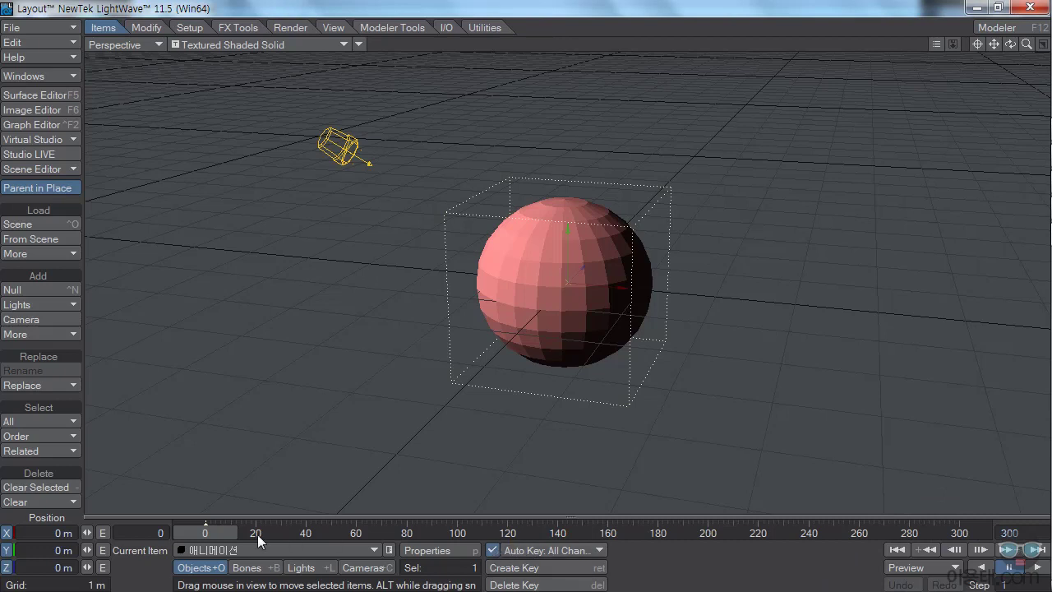
# - At frame 40, move the ball to about X 2.2 m, Z -455 mm with Auto Key on, and scrub back to frame 22
pyautogui.moveTo(205, 532); pyautogui.dragTo(286, 532)
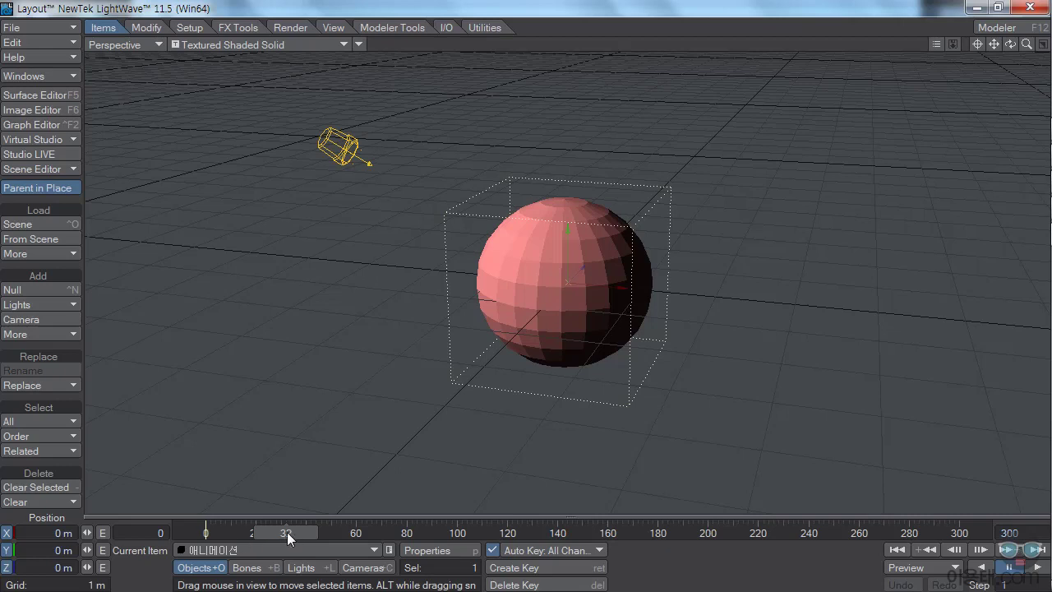
pyautogui.moveTo(287, 532); pyautogui.dragTo(206, 531)
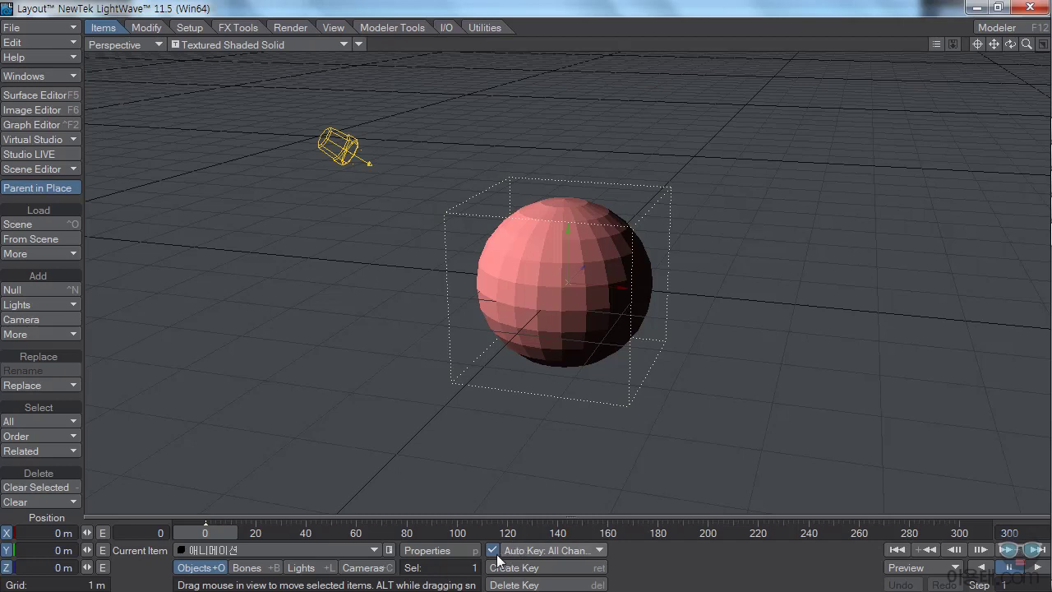
pyautogui.moveTo(215, 534); pyautogui.dragTo(306, 534)
pyautogui.moveTo(567, 283); pyautogui.dragTo(723, 309)
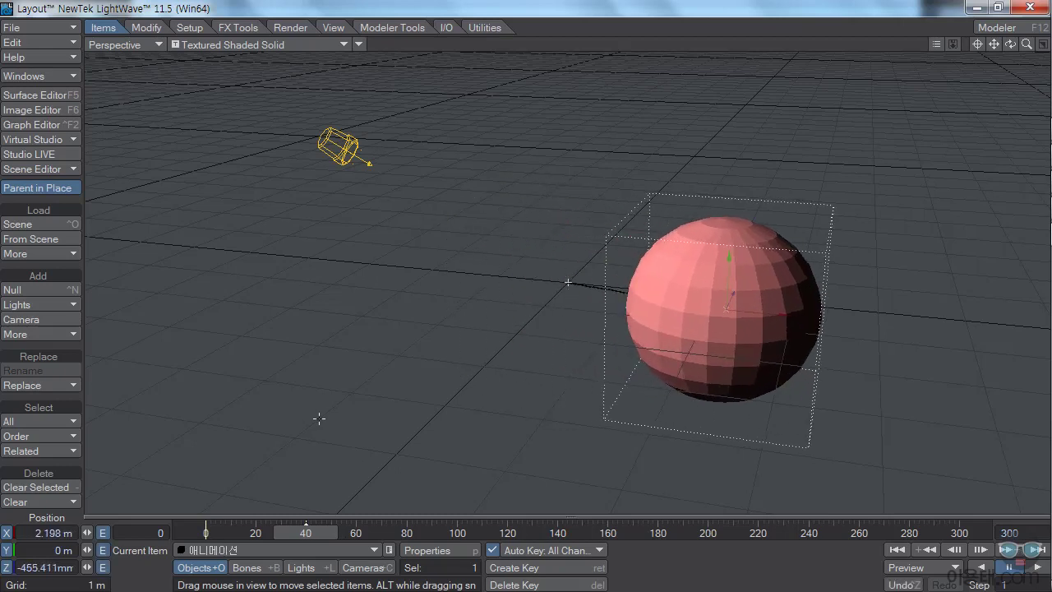
pyautogui.moveTo(311, 533); pyautogui.dragTo(260, 532)
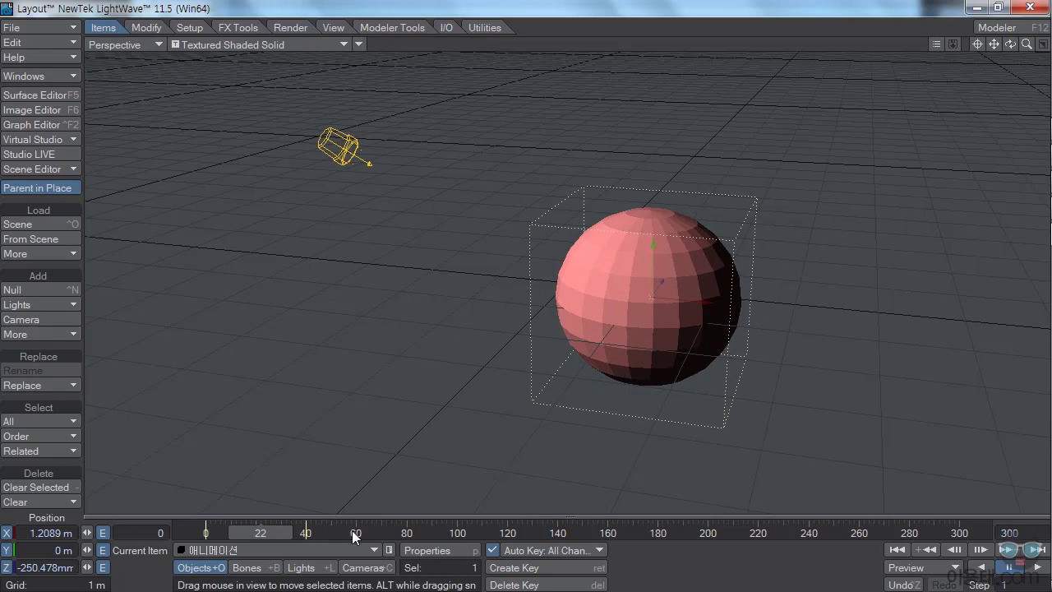
# - Undo and redo the ball's move, and switch Auto Key off and on again
pyautogui.hotkey('ctrl', 'z')
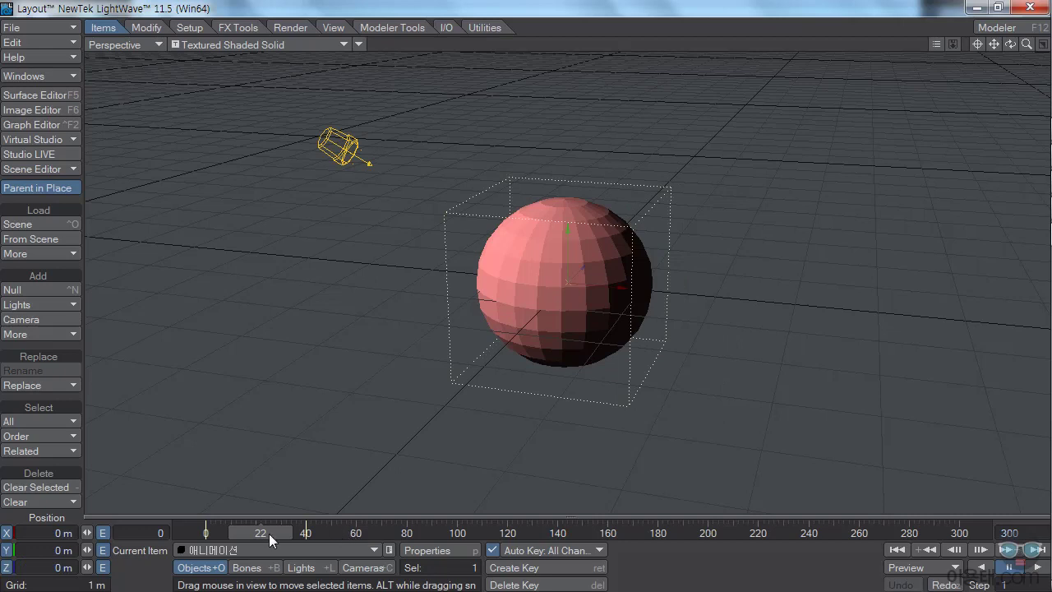
pyautogui.hotkey('ctrl', 'shift', 'z')
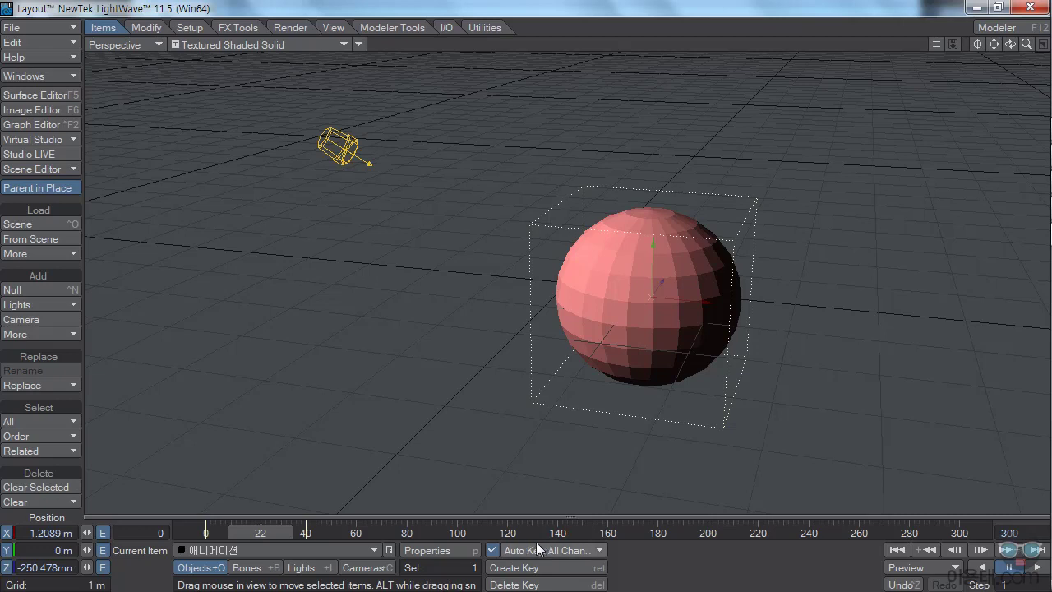
pyautogui.click(494, 549)
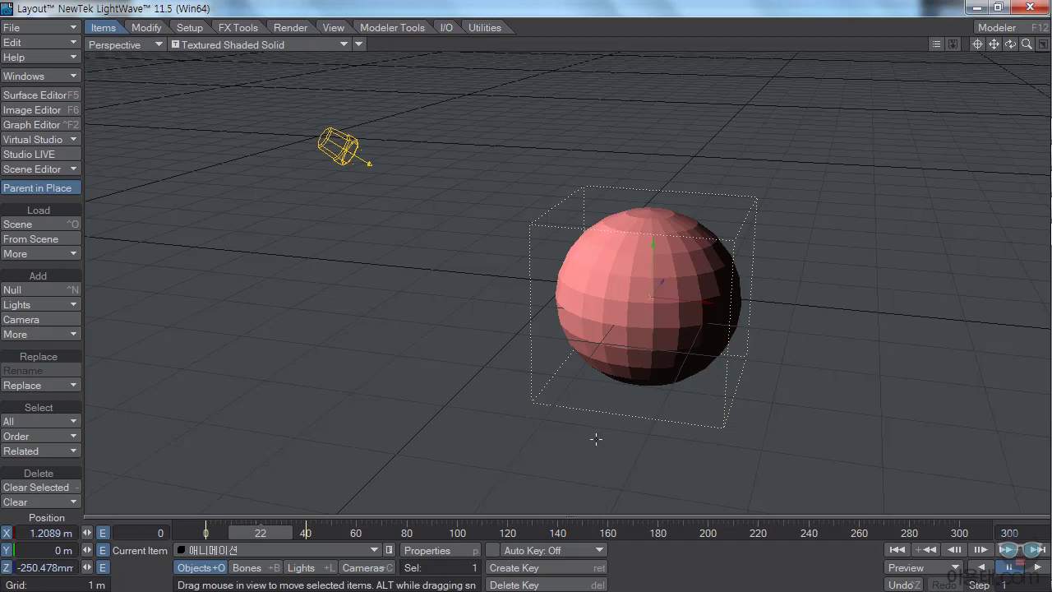
pyautogui.click(494, 550)
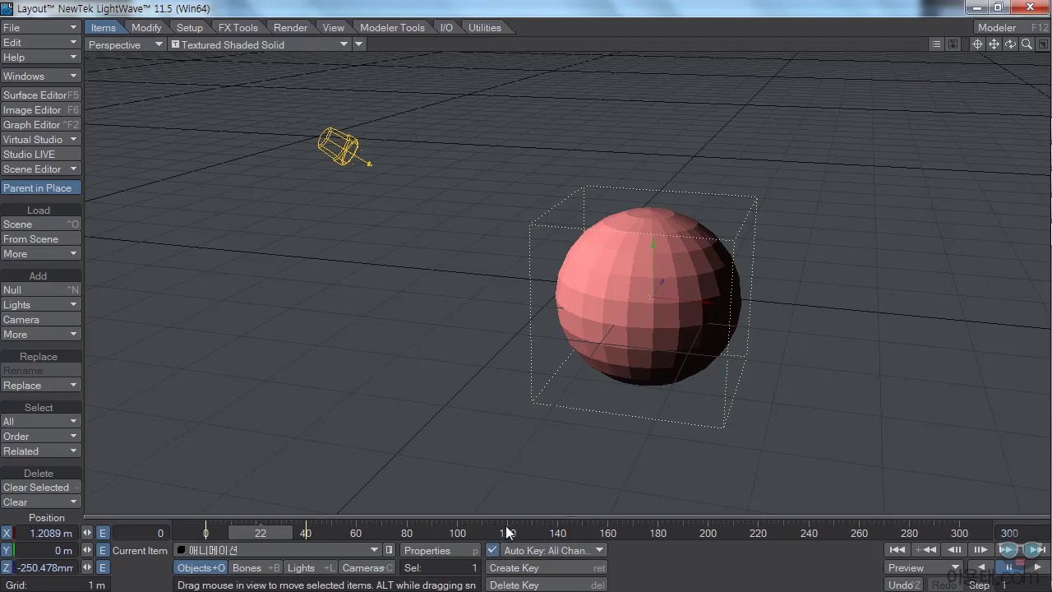
# - Examine the Create Motion Key options, including the choice of items it applies to, without creating a key
pyautogui.click(516, 569)
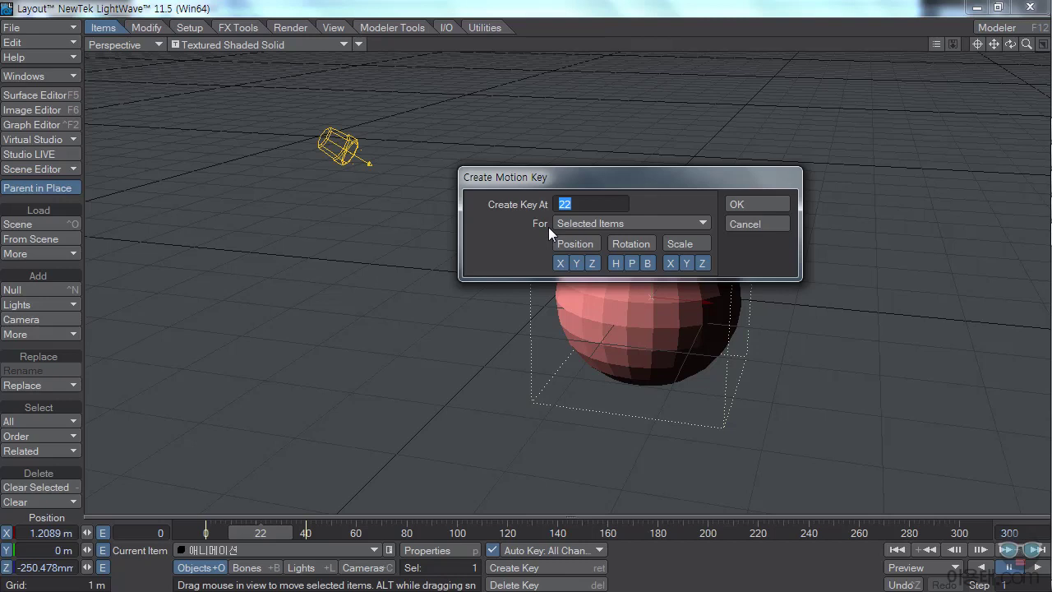
pyautogui.click(595, 224)
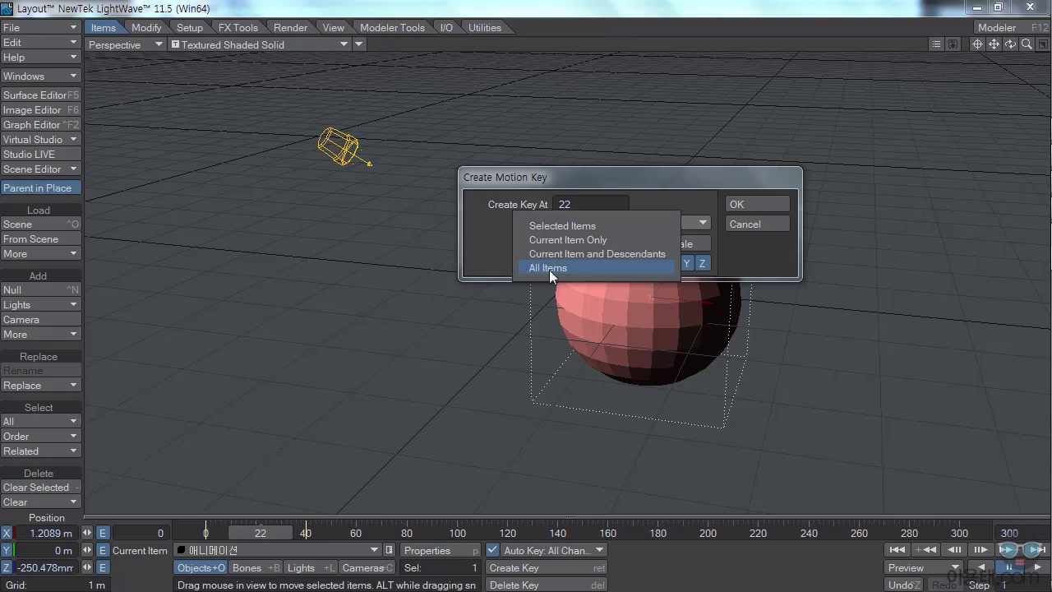
pyautogui.click(491, 265)
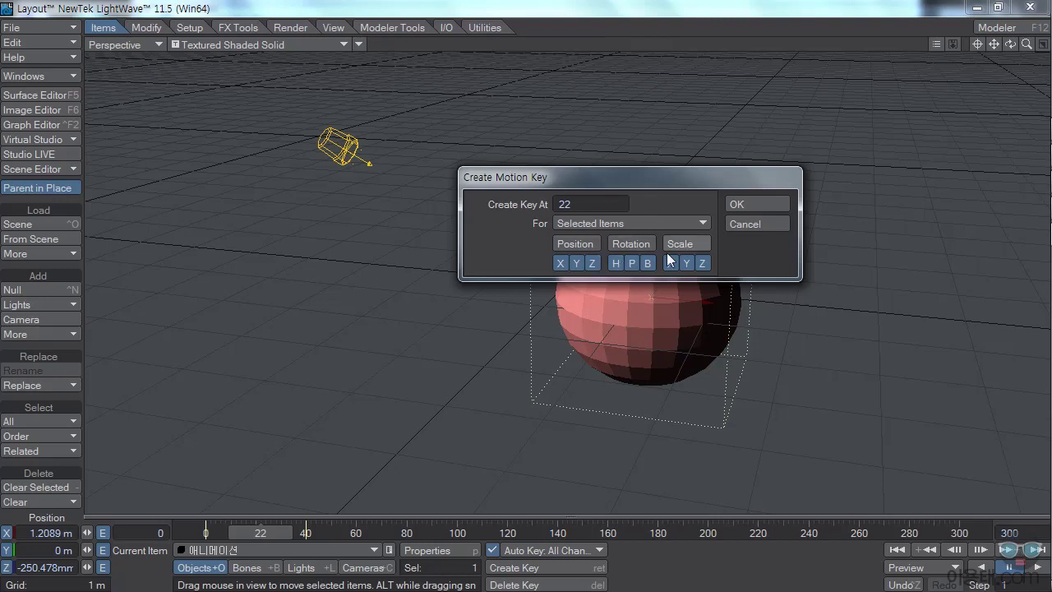
pyautogui.click(746, 223)
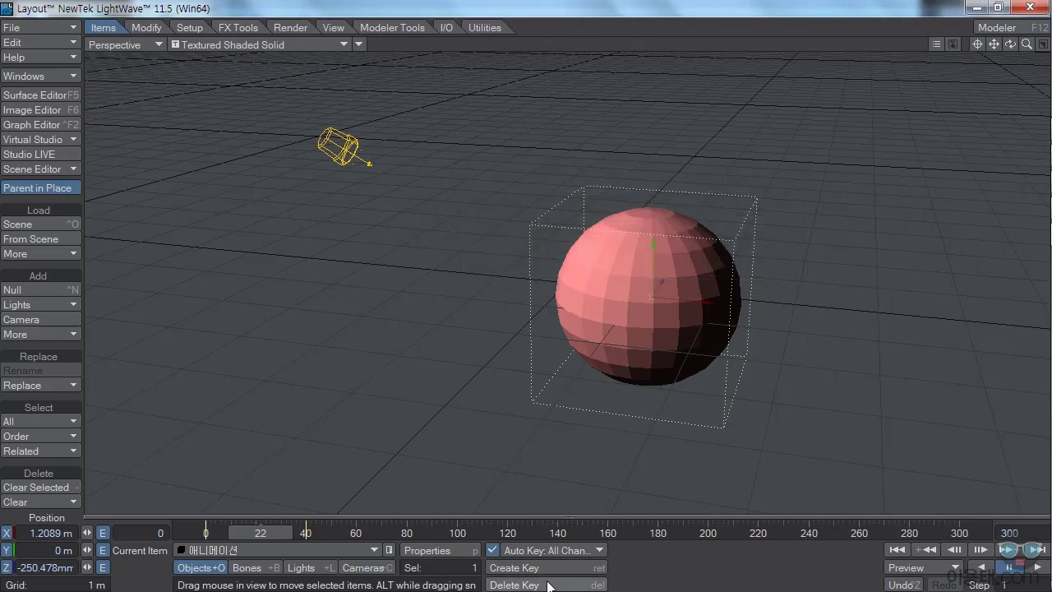
# - Delete the ball's motion key at frame 40 and scrub the timeline to check the motion
pyautogui.moveTo(260, 532); pyautogui.dragTo(305, 532)
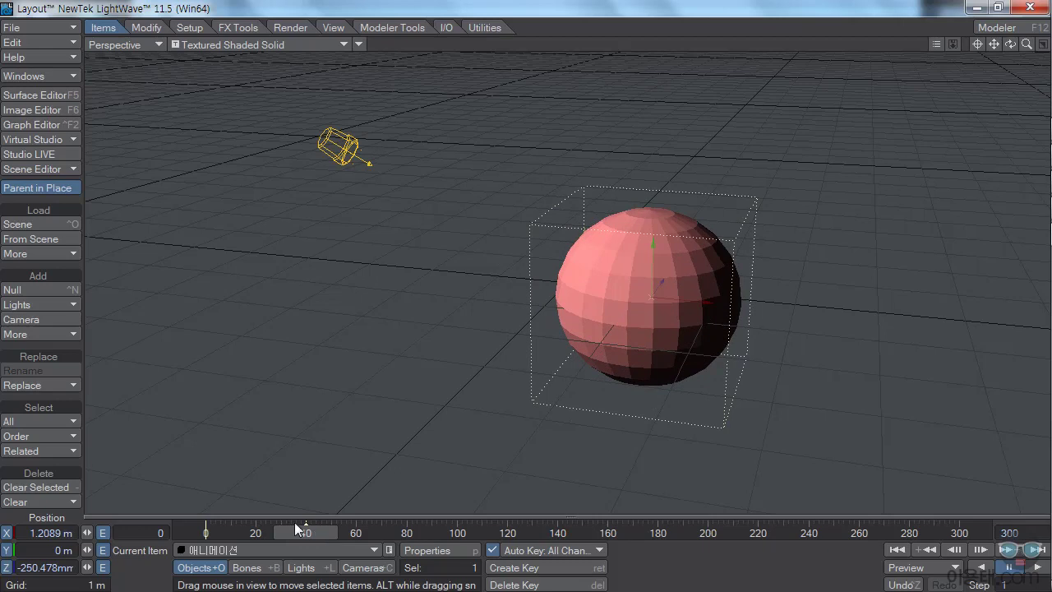
pyautogui.click(523, 585)
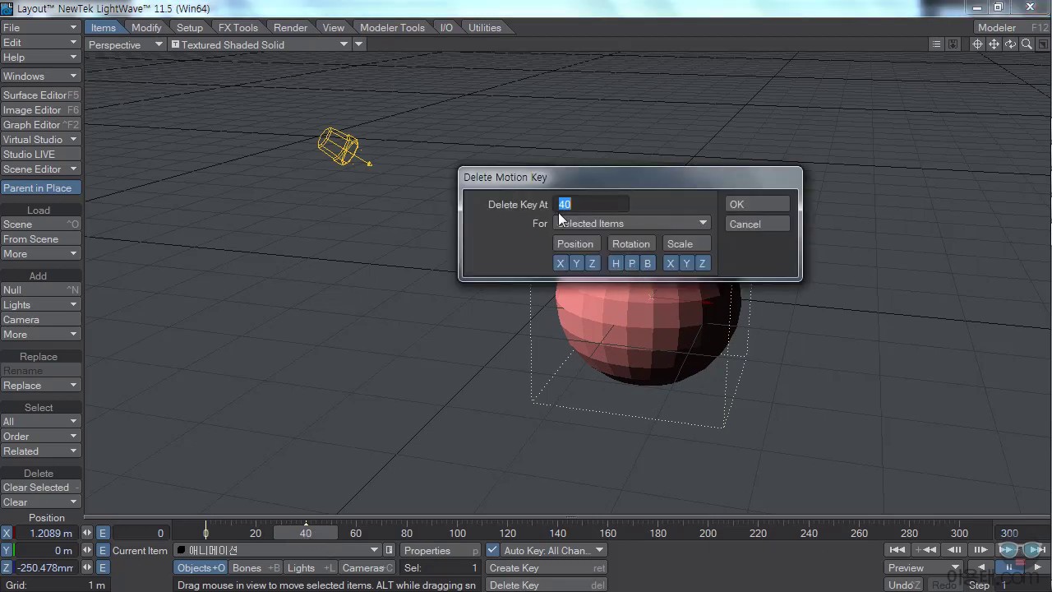
pyautogui.click(745, 207)
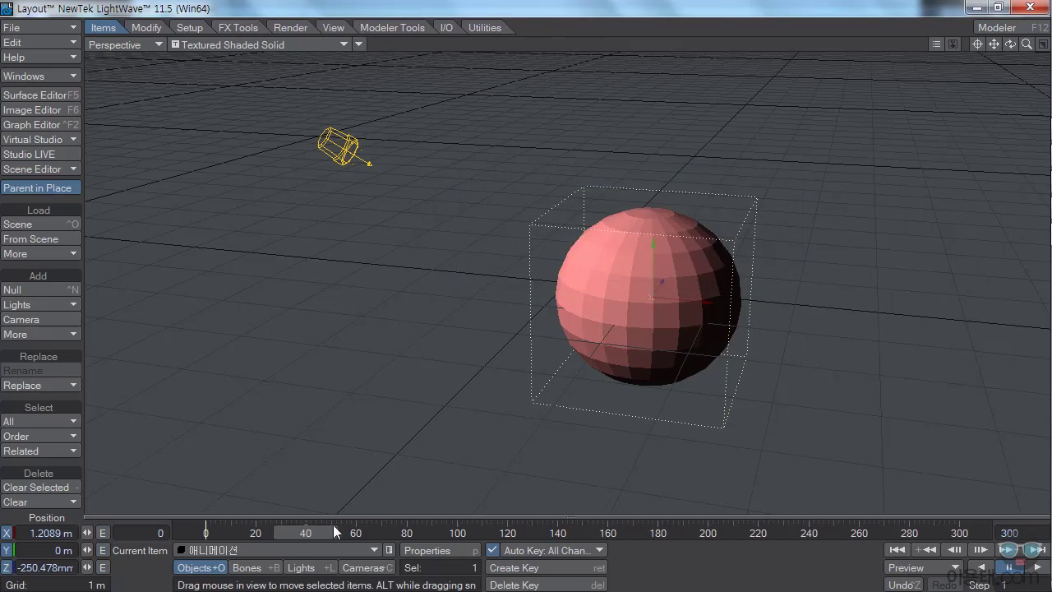
pyautogui.press('Right')
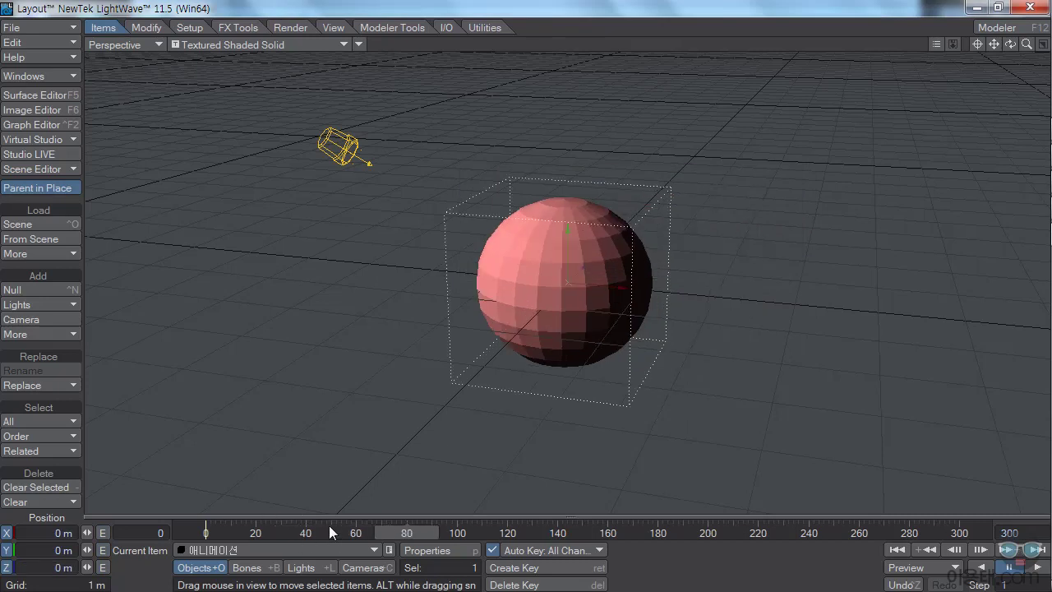
pyautogui.moveTo(404, 532); pyautogui.dragTo(288, 532)
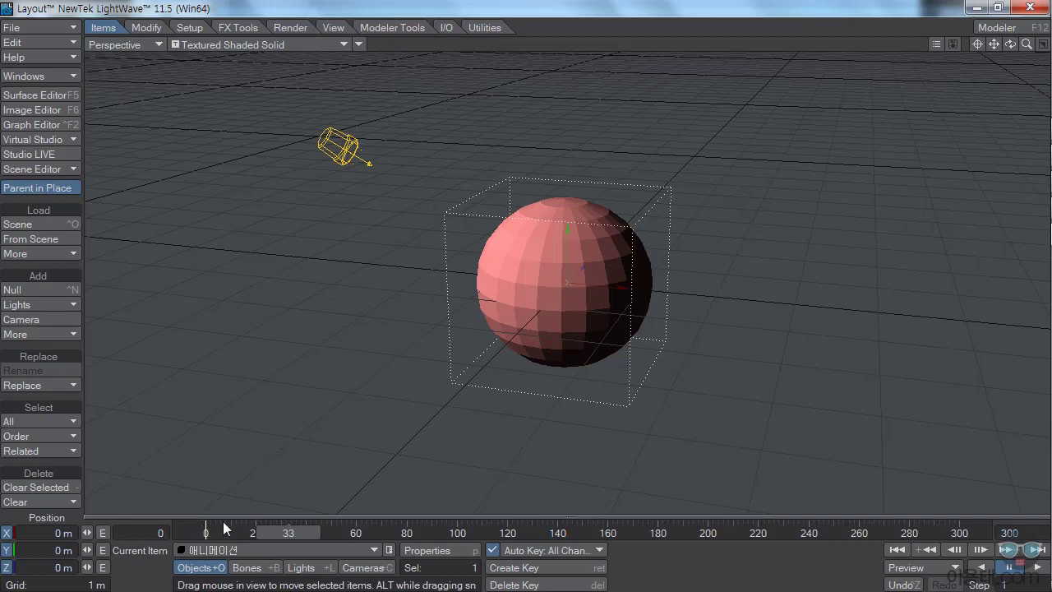
# - At frame 0, move the ball to about X -2.1 m, Y 76 mm, Z -1.8 m
pyautogui.moveTo(287, 532); pyautogui.dragTo(206, 532)
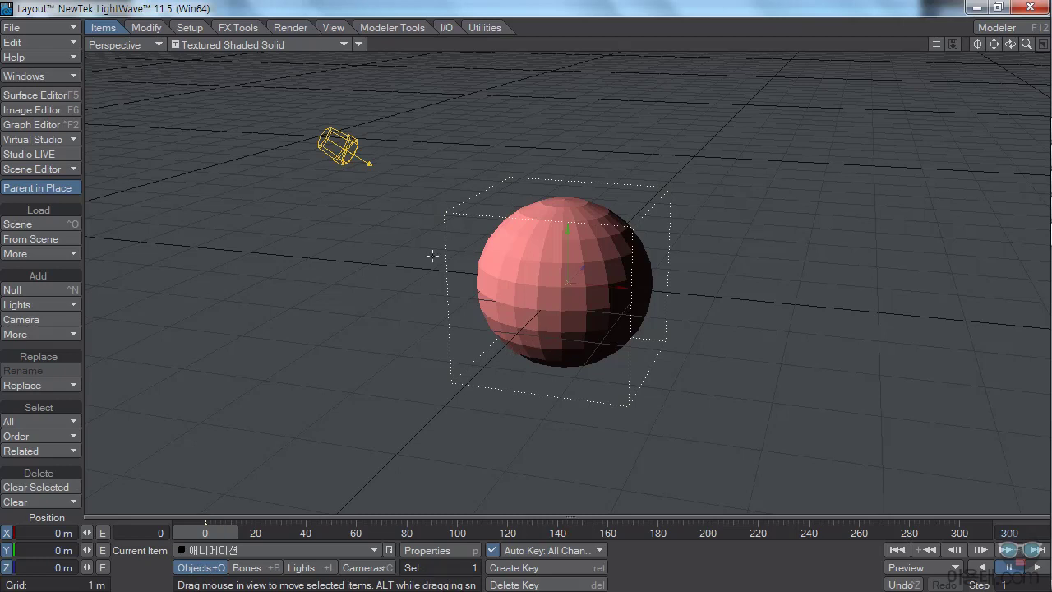
pyautogui.click(146, 29)
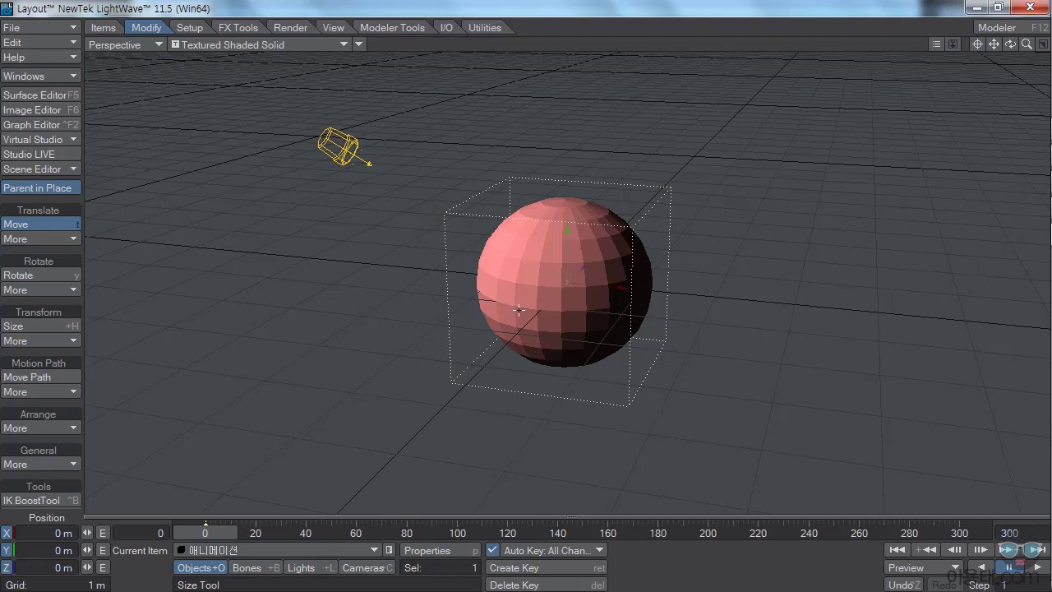
pyautogui.press('t')
pyautogui.moveTo(618, 286); pyautogui.dragTo(378, 302)
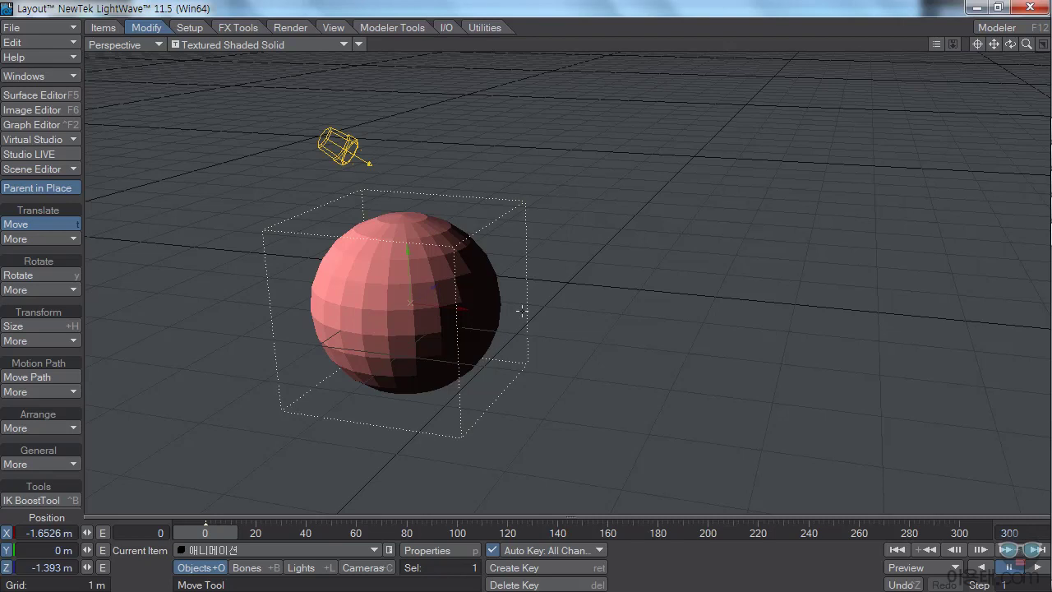
pyautogui.moveTo(571, 308)
pyautogui.mouseDown()
pyautogui.moveTo(649, 317)
pyautogui.moveTo(567, 316)
pyautogui.moveTo(581, 316)
pyautogui.moveTo(558, 335)
pyautogui.moveTo(580, 297)
pyautogui.moveTo(626, 298)
pyautogui.moveTo(576, 307)
pyautogui.moveTo(598, 296)
pyautogui.moveTo(618, 311)
pyautogui.moveTo(603, 288)
pyautogui.moveTo(554, 294)
pyautogui.moveTo(571, 309)
pyautogui.mouseUp()
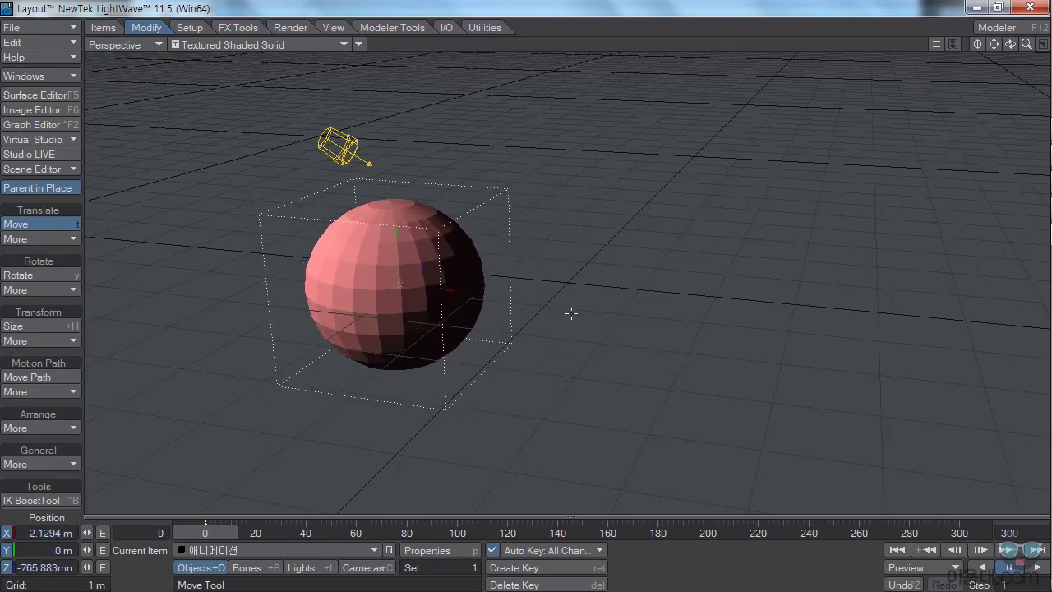
pyautogui.moveTo(396, 235)
pyautogui.mouseDown()
pyautogui.moveTo(397, 206)
pyautogui.moveTo(397, 225)
pyautogui.mouseUp()
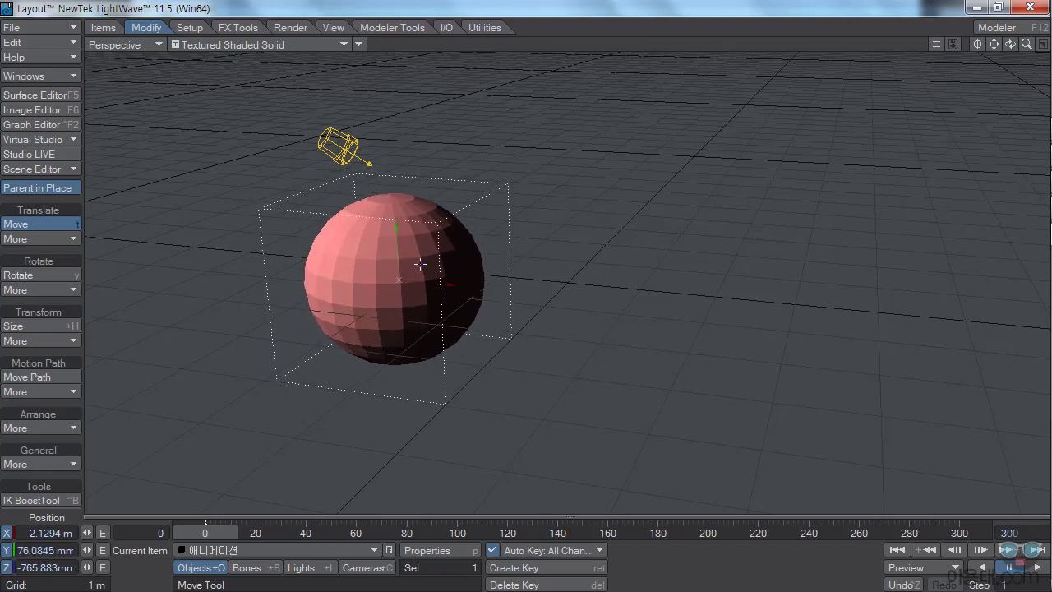
pyautogui.moveTo(423, 261); pyautogui.dragTo(422, 313)
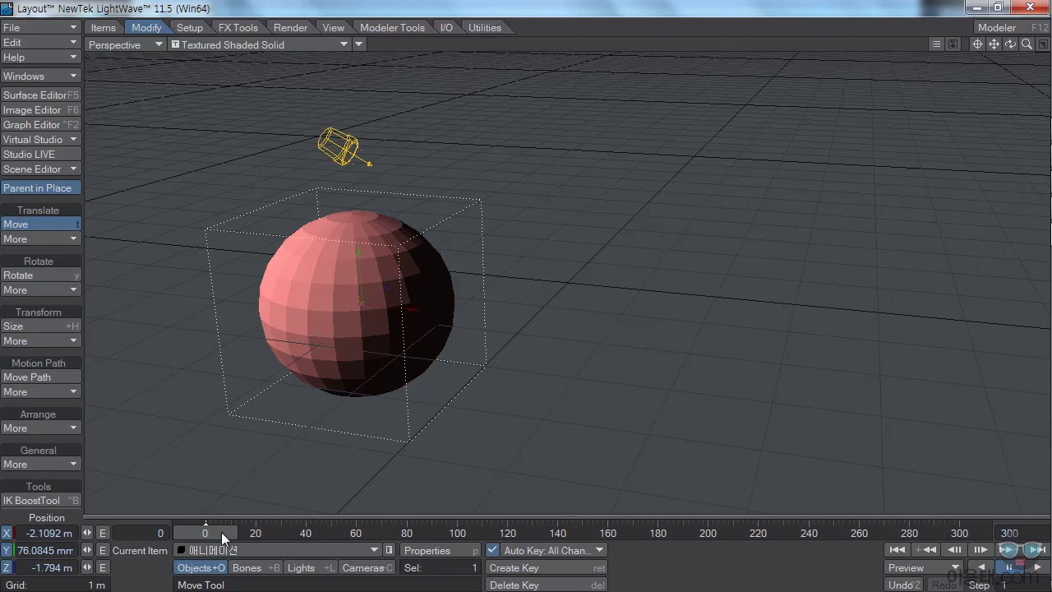
# - At frame 60, move the ball along Z to about 3.3 m and scrub between frames 0 and 60
pyautogui.moveTo(219, 533); pyautogui.dragTo(356, 532)
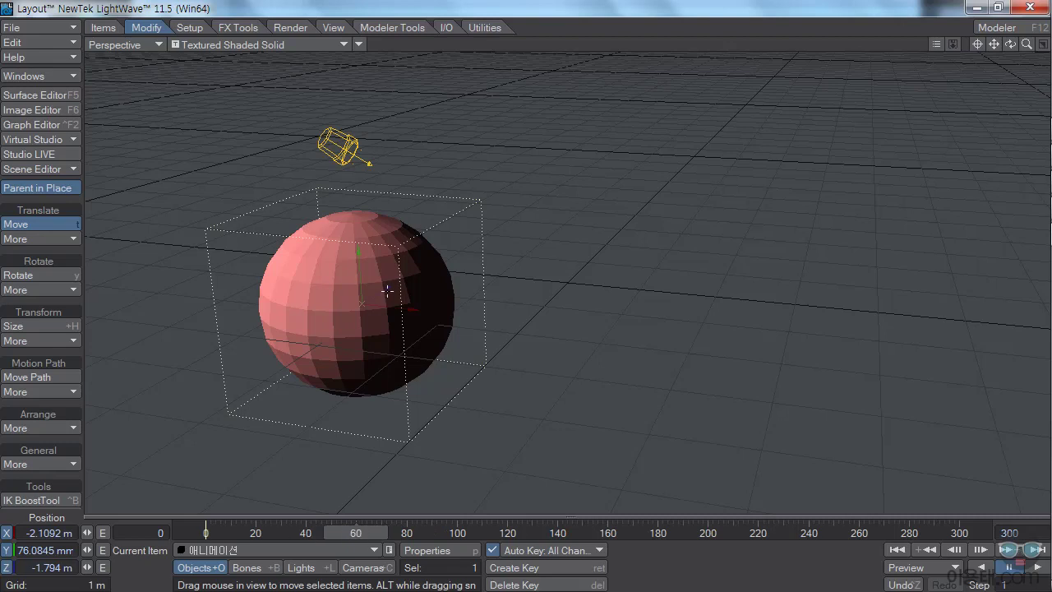
pyautogui.moveTo(386, 286); pyautogui.dragTo(362, 303)
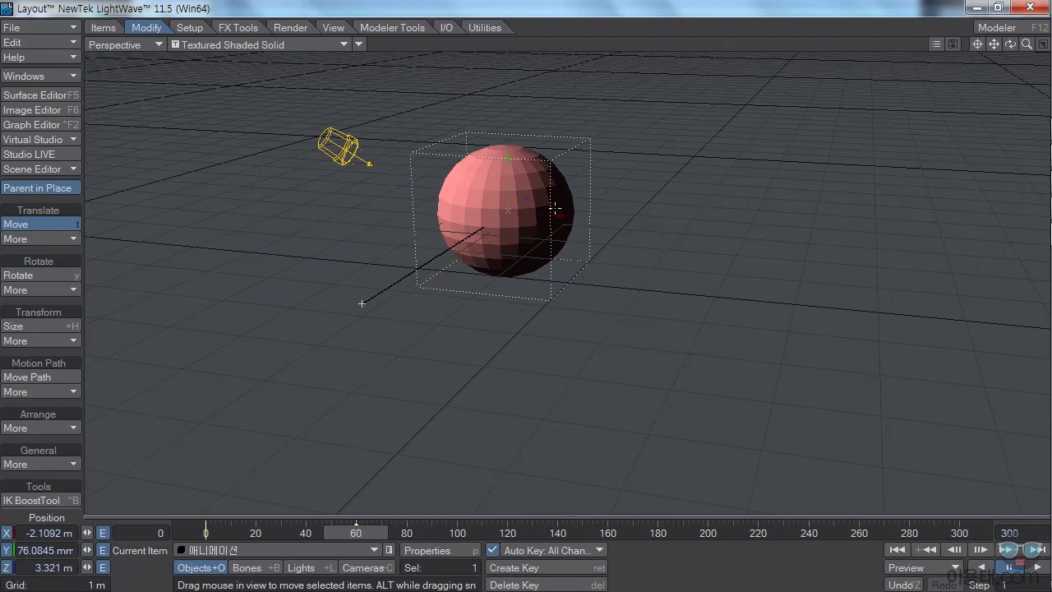
pyautogui.moveTo(369, 529); pyautogui.dragTo(206, 529)
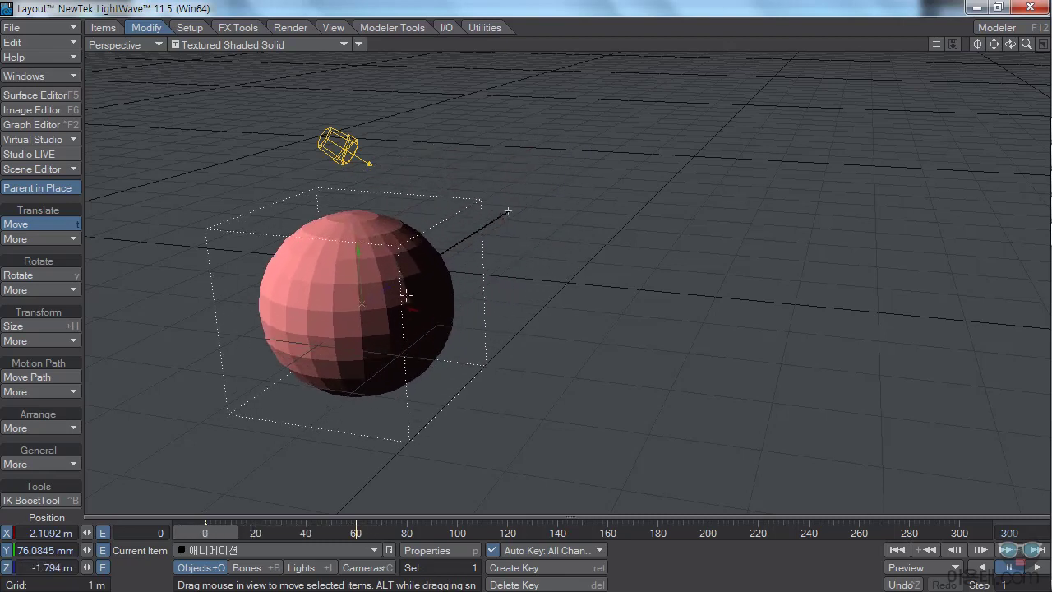
pyautogui.moveTo(214, 533); pyautogui.dragTo(357, 528)
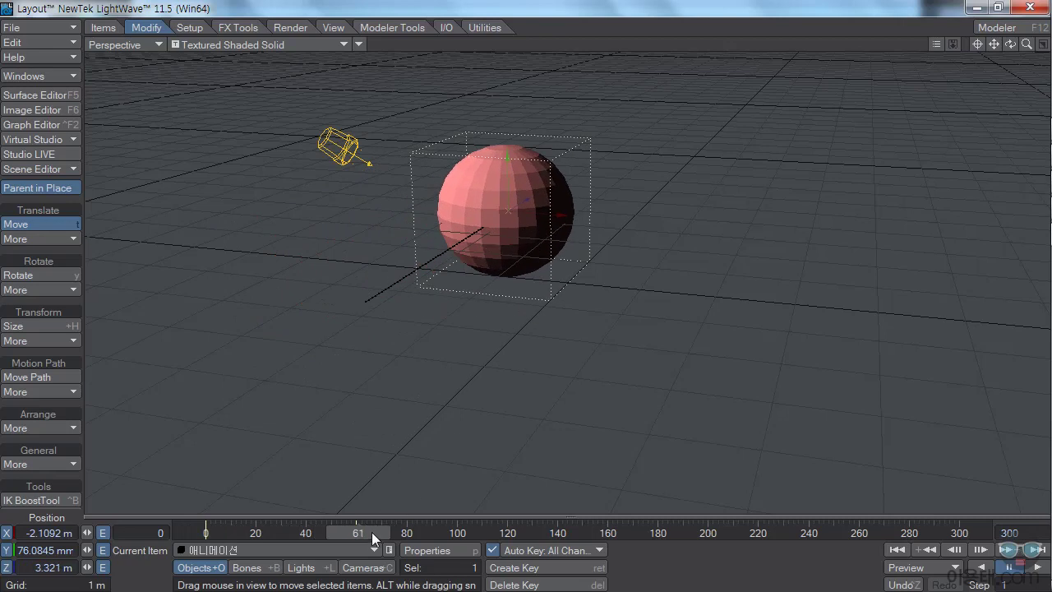
pyautogui.moveTo(372, 532)
pyautogui.mouseDown()
pyautogui.moveTo(246, 532)
pyautogui.moveTo(356, 532)
pyautogui.mouseUp()
# - Continue the ball's path with keys at frame 120 (X about 1.5 m), frame 180 (Z about -2.4 m) and frame 240 (X about -2 m)
pyautogui.moveTo(368, 532); pyautogui.dragTo(522, 532)
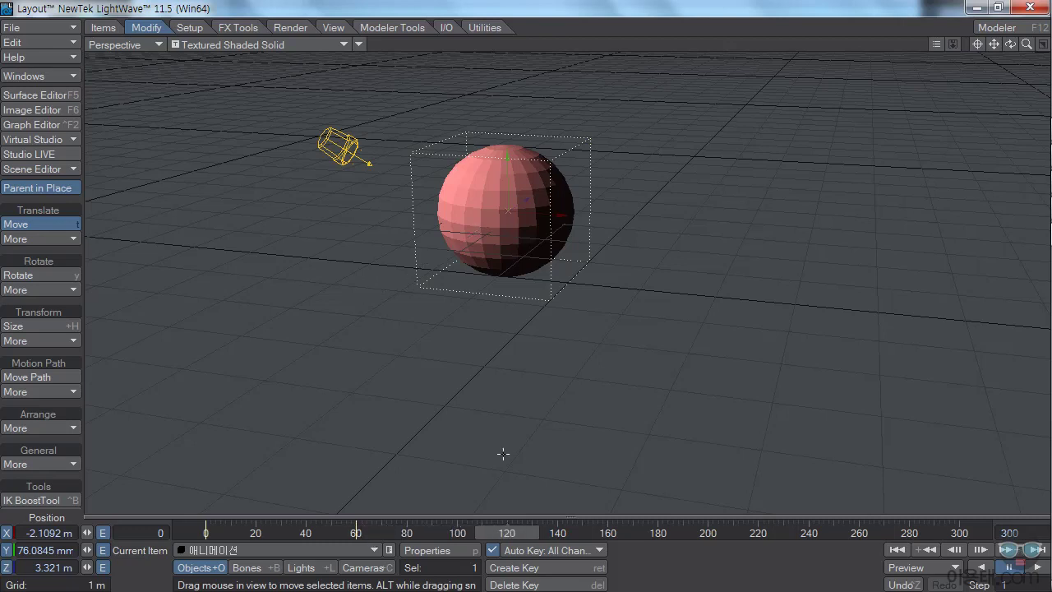
pyautogui.moveTo(563, 215); pyautogui.dragTo(776, 231)
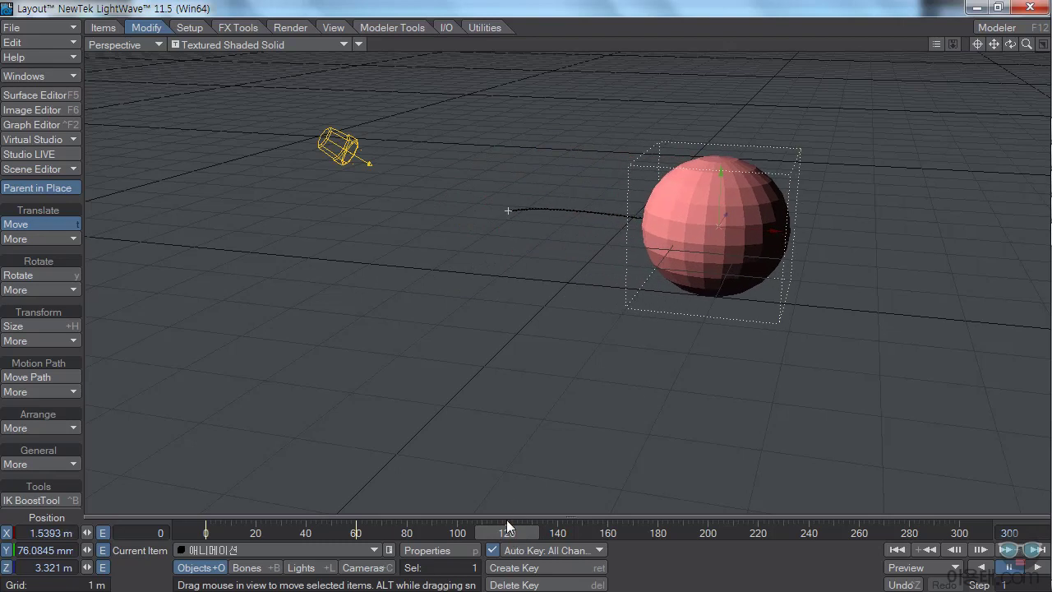
pyautogui.moveTo(511, 530); pyautogui.dragTo(656, 531)
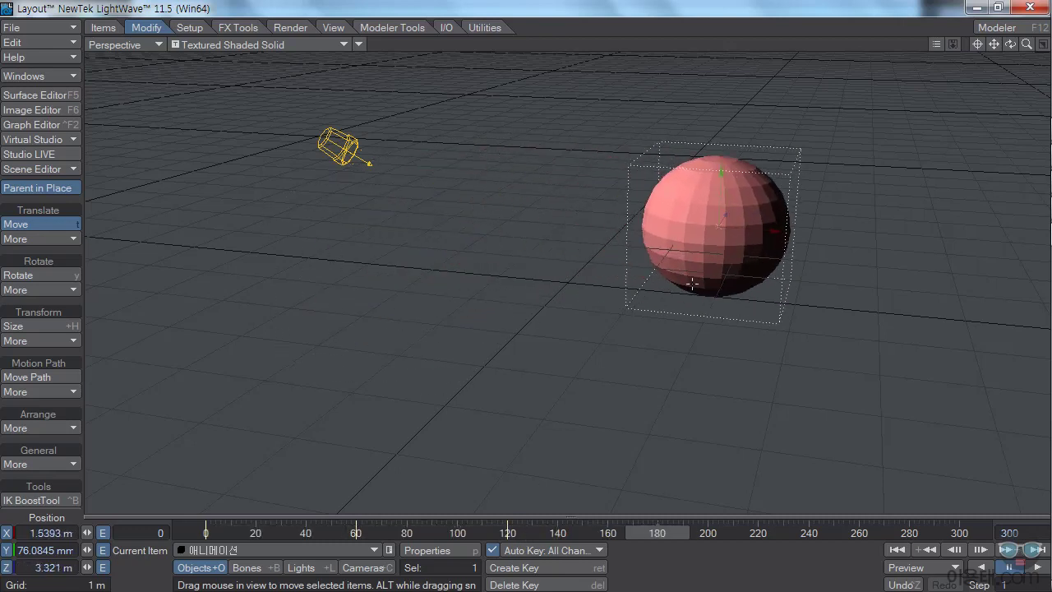
pyautogui.moveTo(729, 212); pyautogui.dragTo(651, 329)
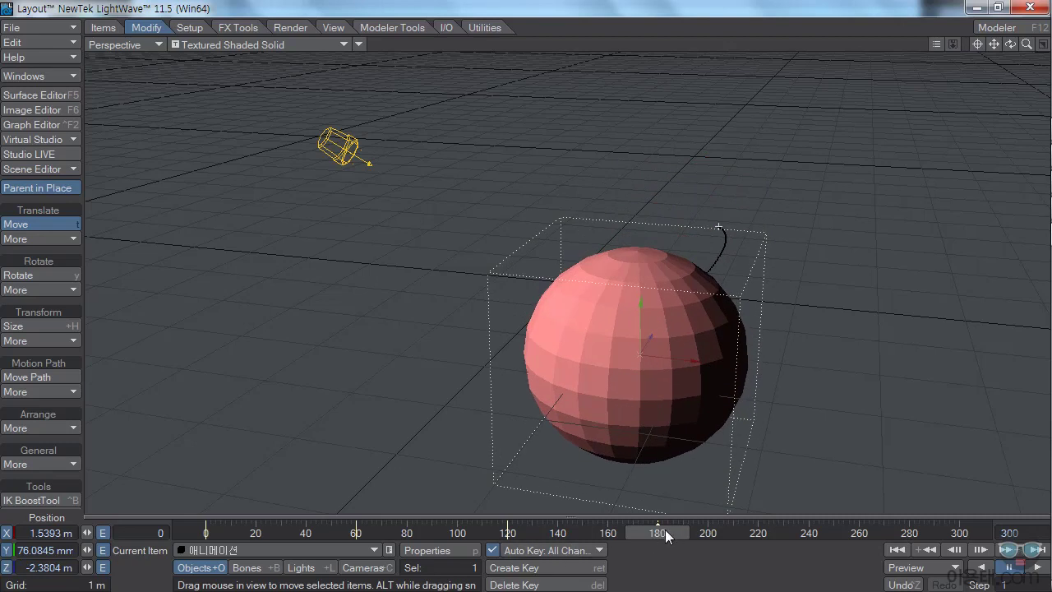
pyautogui.moveTo(658, 533); pyautogui.dragTo(809, 533)
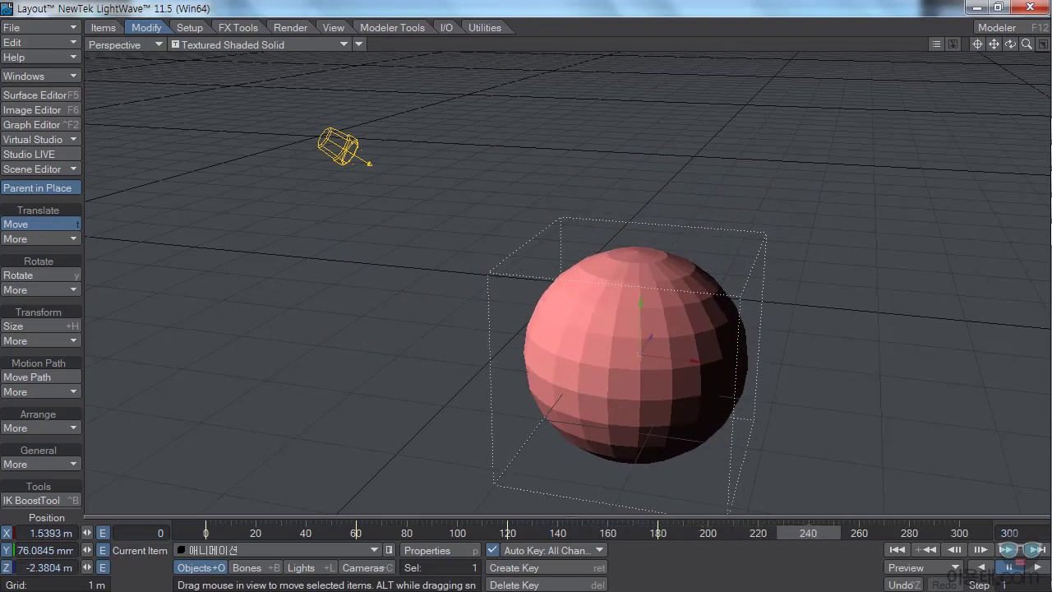
pyautogui.moveTo(690, 361); pyautogui.dragTo(504, 346)
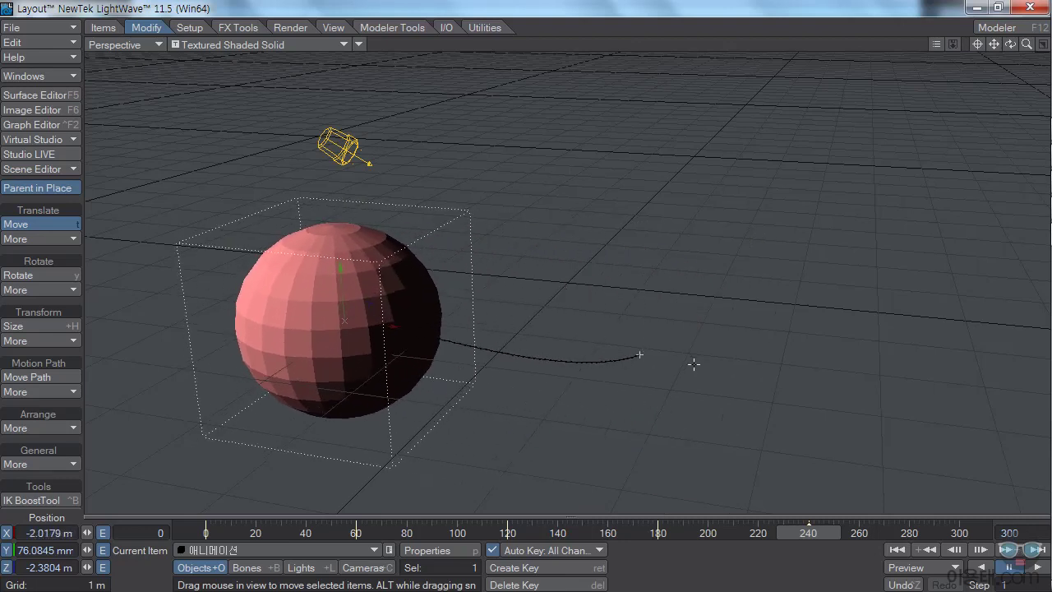
# - Enlarge the timeline track, then copy the ball's key from frame 0 and paste it at frame 300
pyautogui.moveTo(830, 533); pyautogui.dragTo(959, 532)
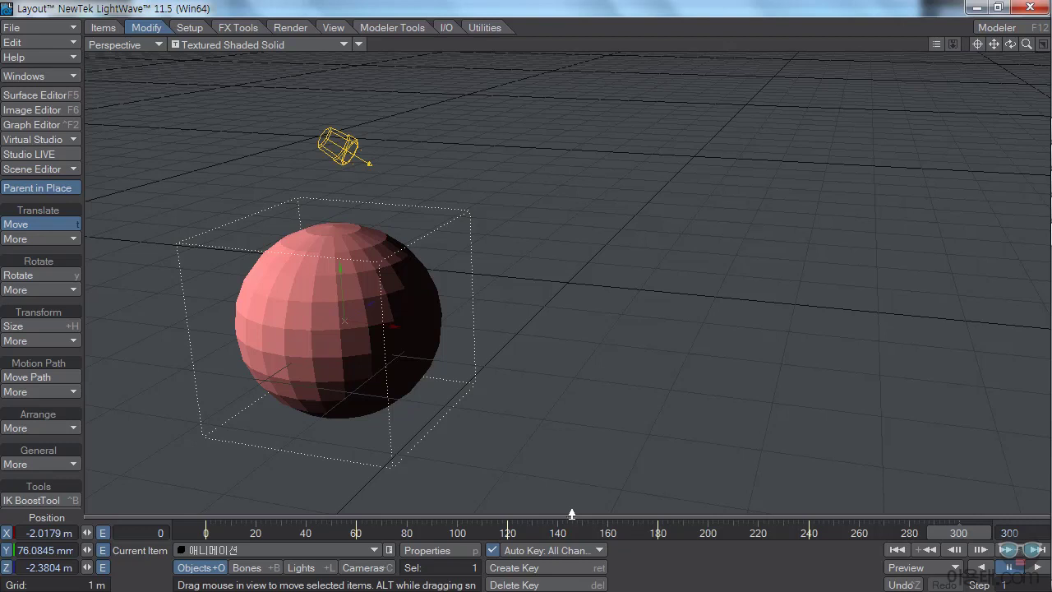
pyautogui.moveTo(572, 515); pyautogui.dragTo(573, 497)
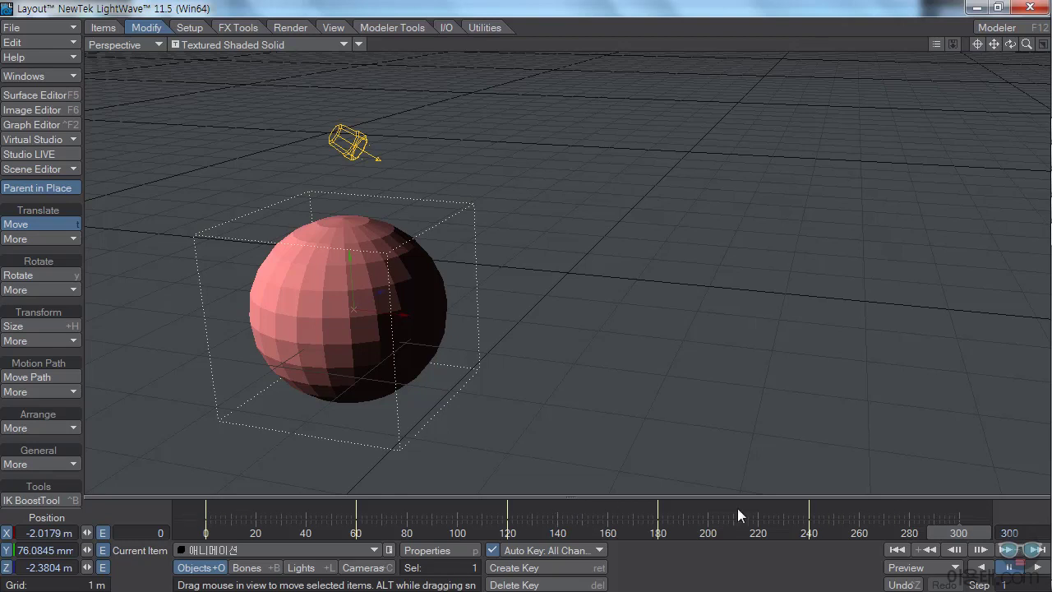
pyautogui.rightClick(207, 514)
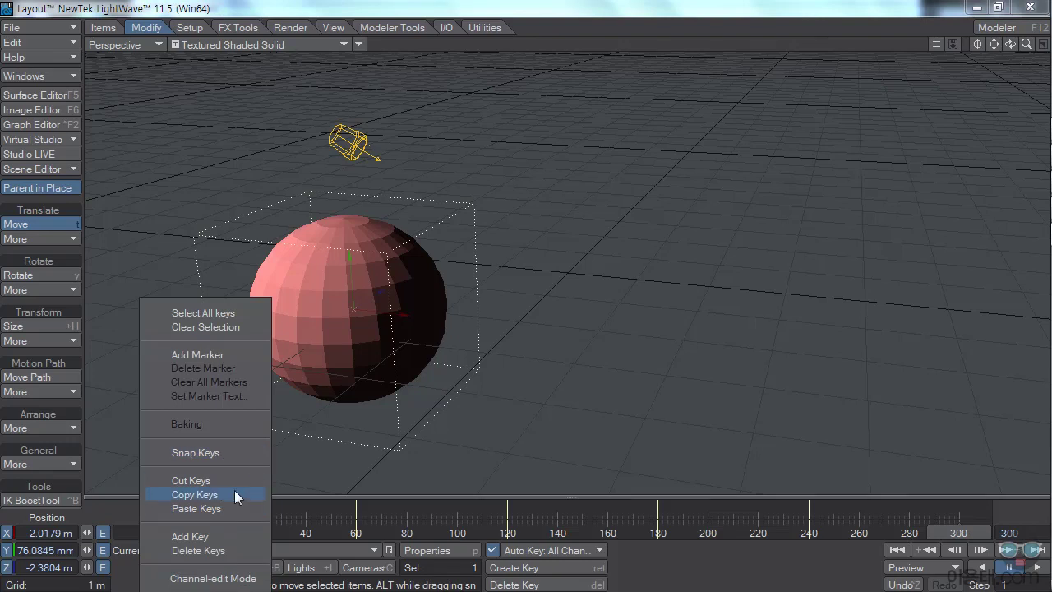
pyautogui.click(194, 495)
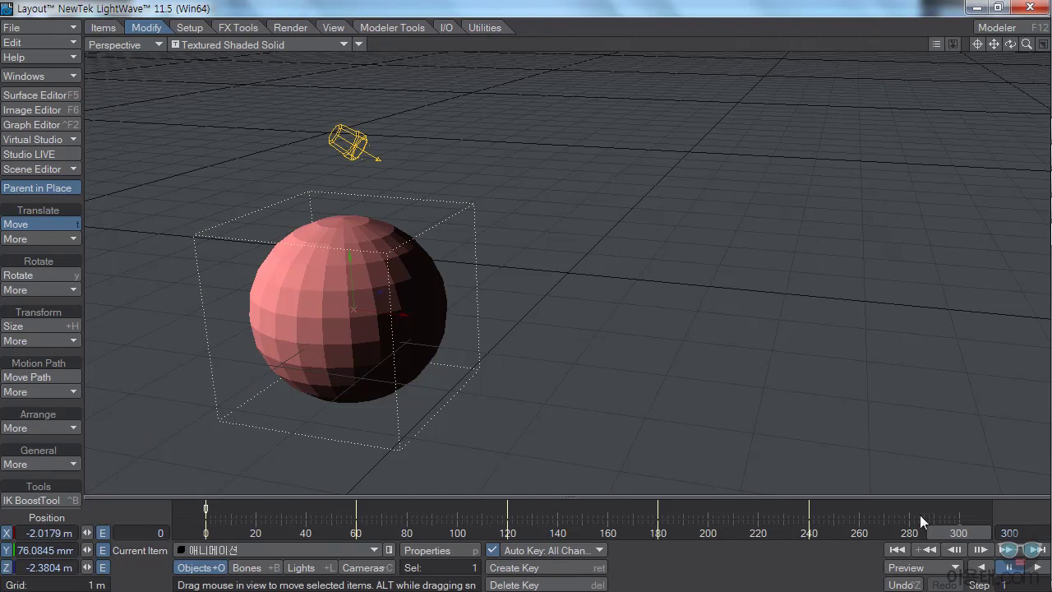
pyautogui.rightClick(961, 503)
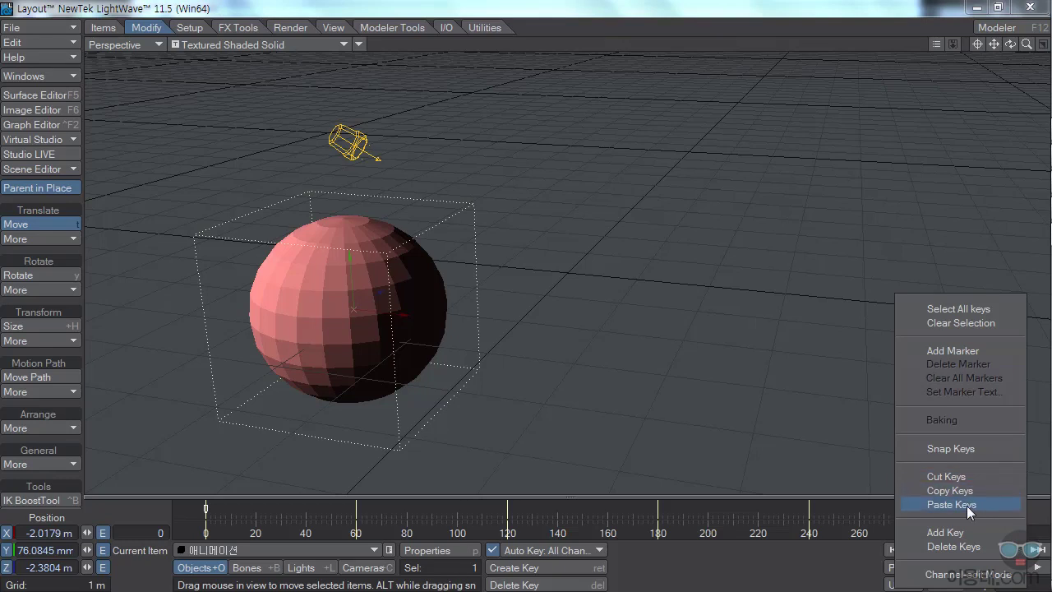
pyautogui.click(967, 505)
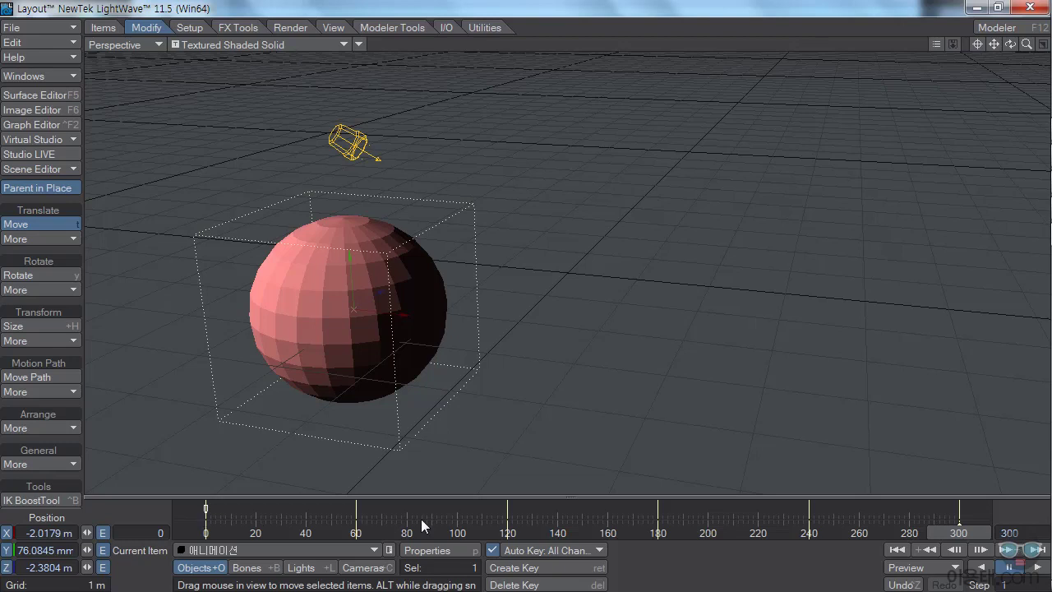
# - Play the animation from frame 0 to check the ball's path
pyautogui.moveTo(957, 532); pyautogui.dragTo(205, 532)
pyautogui.moveTo(1051, 533)
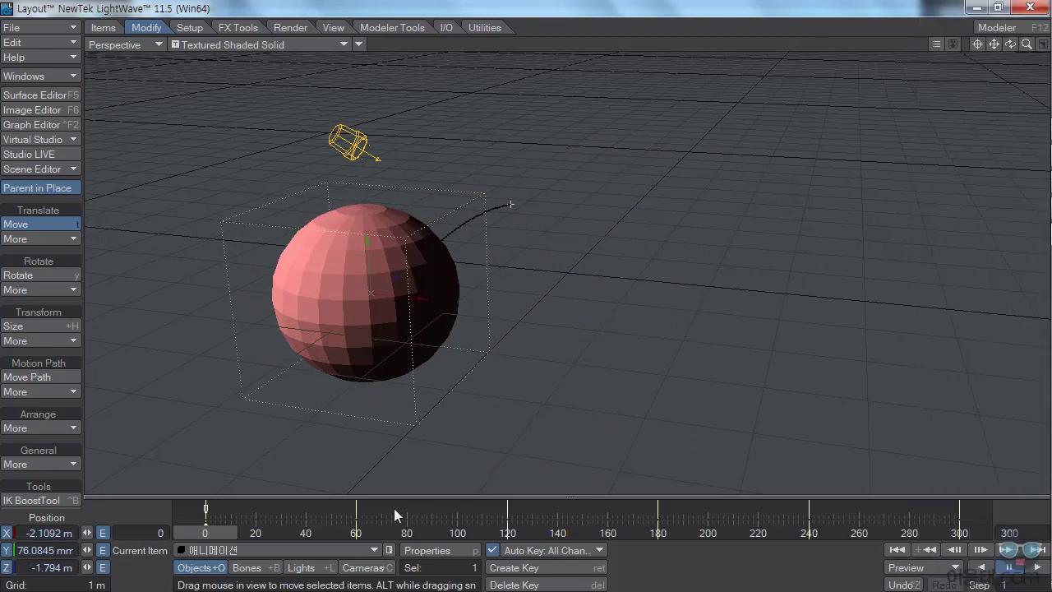
pyautogui.click(1019, 567)
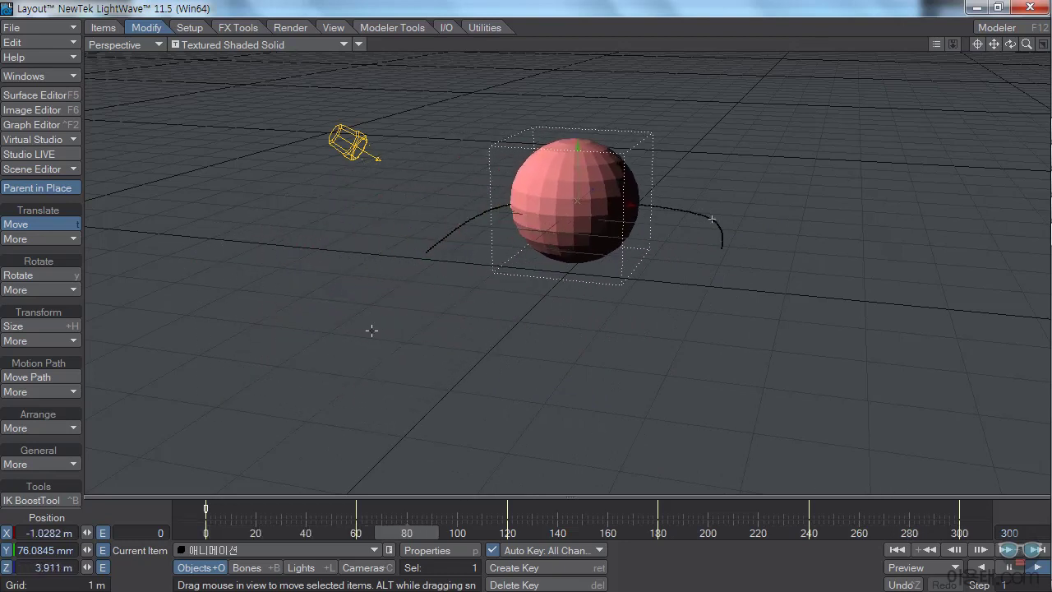
# - Activate Rotate and turn the ball at frame 60 to a pitch of about 252.8°
pyautogui.moveTo(534, 532); pyautogui.dragTo(205, 532)
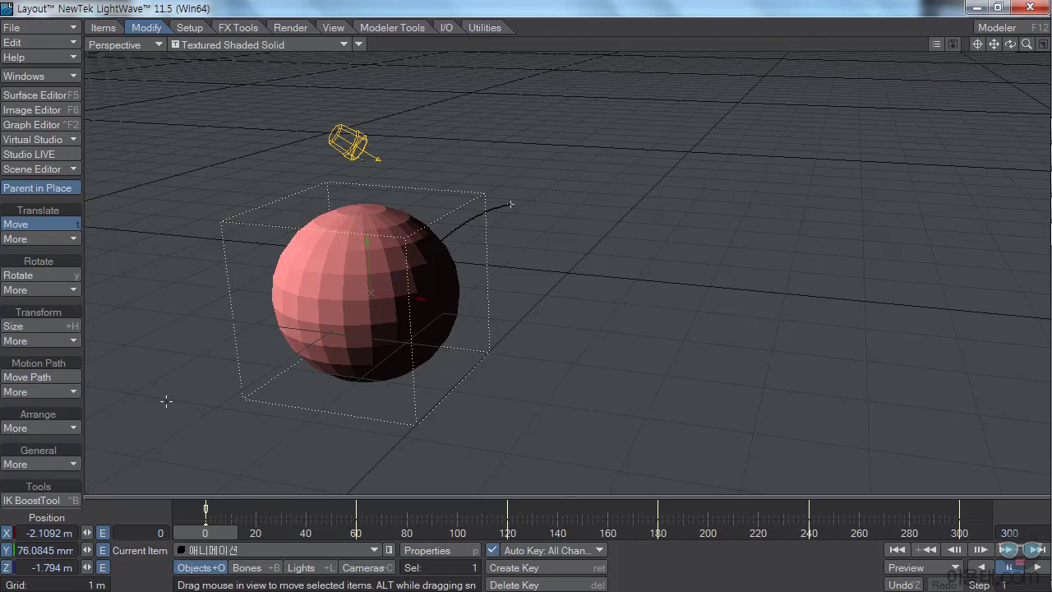
pyautogui.click(52, 279)
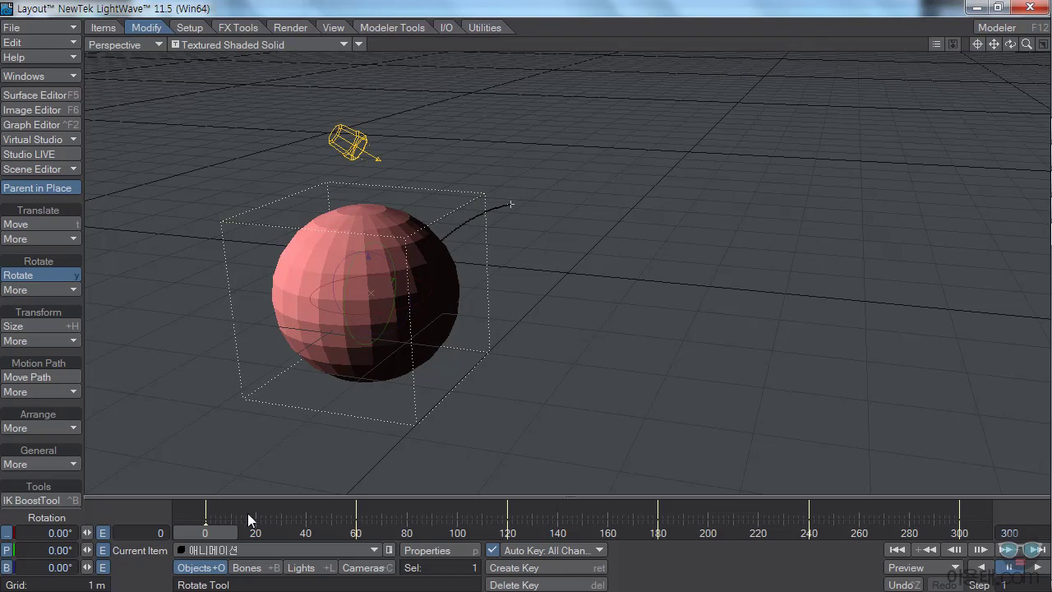
pyautogui.moveTo(218, 530); pyautogui.dragTo(613, 532)
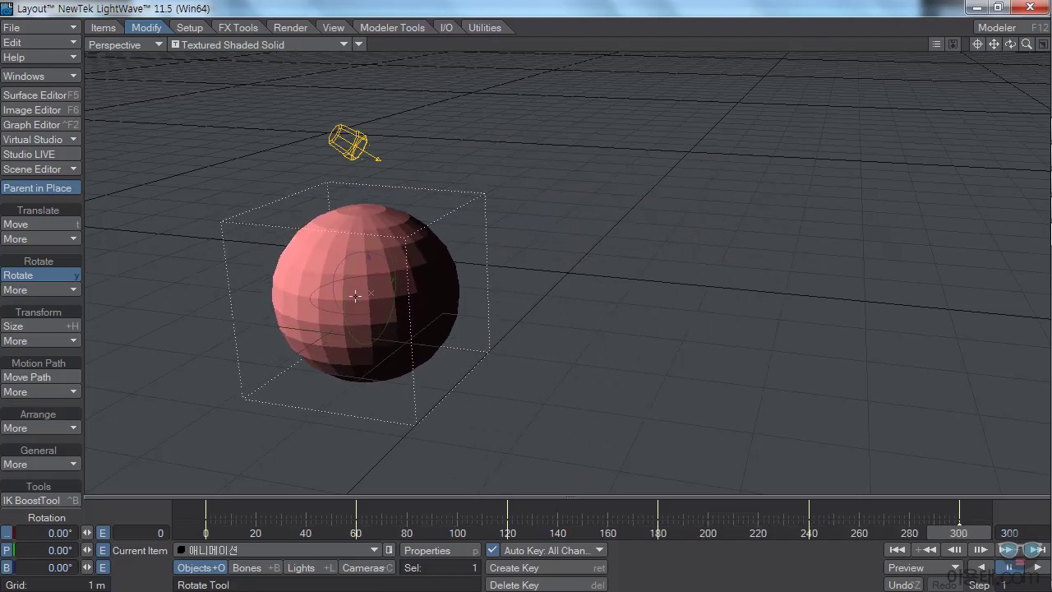
pyautogui.moveTo(958, 533); pyautogui.dragTo(356, 533)
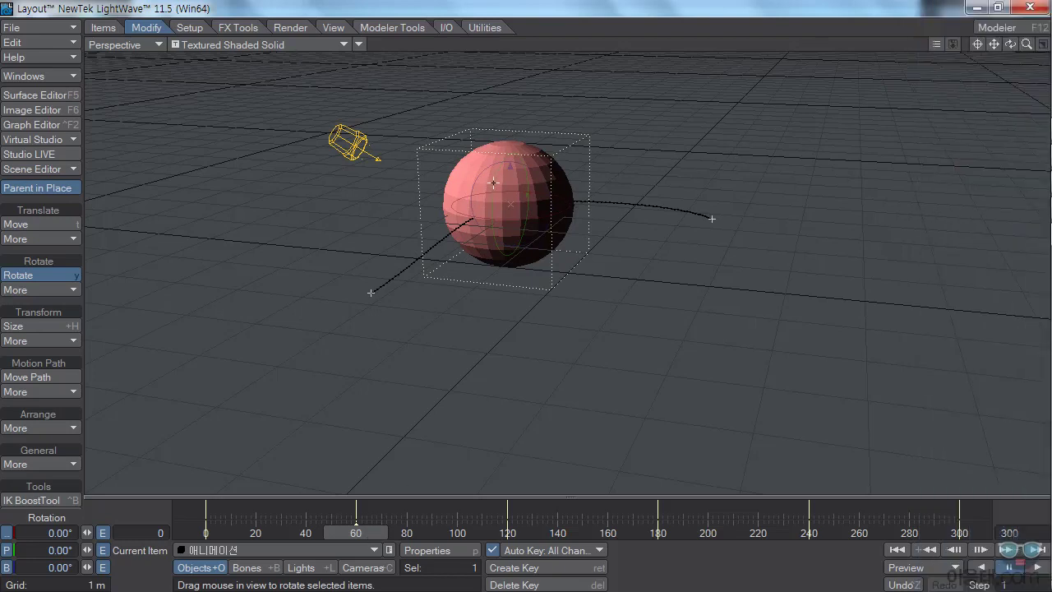
pyautogui.moveTo(493, 183)
pyautogui.mouseDown()
pyautogui.moveTo(493, 216)
pyautogui.moveTo(501, 161)
pyautogui.moveTo(499, 176)
pyautogui.mouseUp()
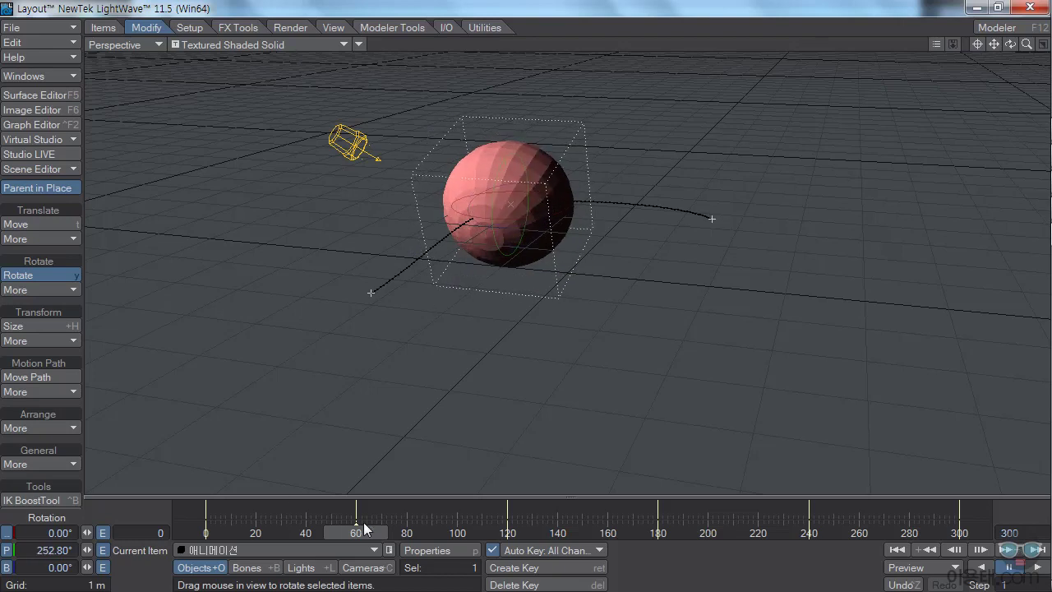
# - At frame 120, rotate the ball's bank to about -390°, and scrub back to frame 23 to check the rotation
pyautogui.moveTo(359, 535); pyautogui.dragTo(507, 535)
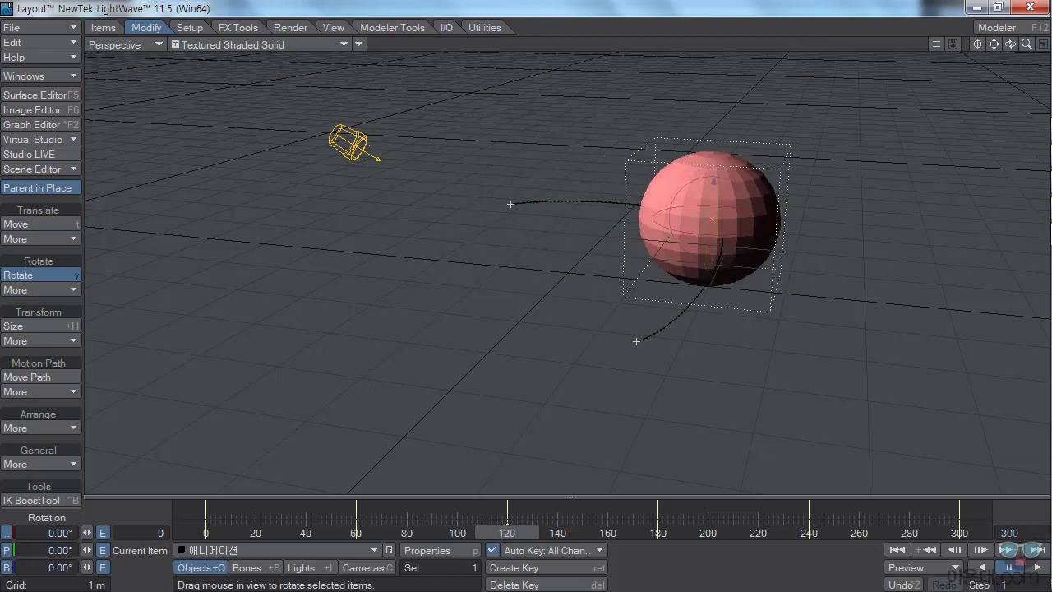
pyautogui.moveTo(681, 187); pyautogui.dragTo(673, 189, button='right')
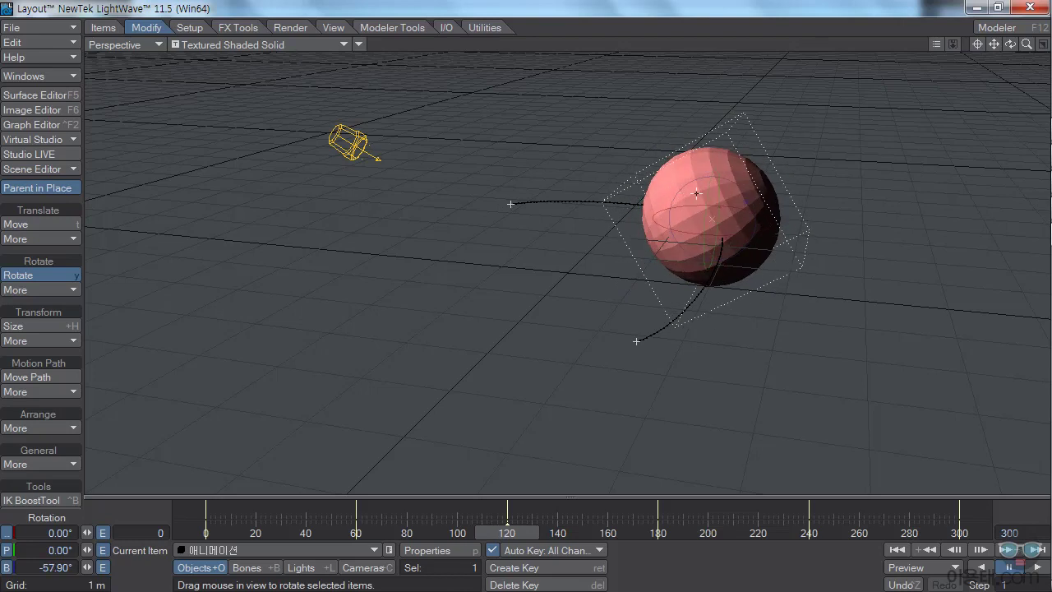
pyautogui.moveTo(680, 187); pyautogui.dragTo(687, 208, button='right')
pyautogui.moveTo(517, 536); pyautogui.dragTo(461, 534)
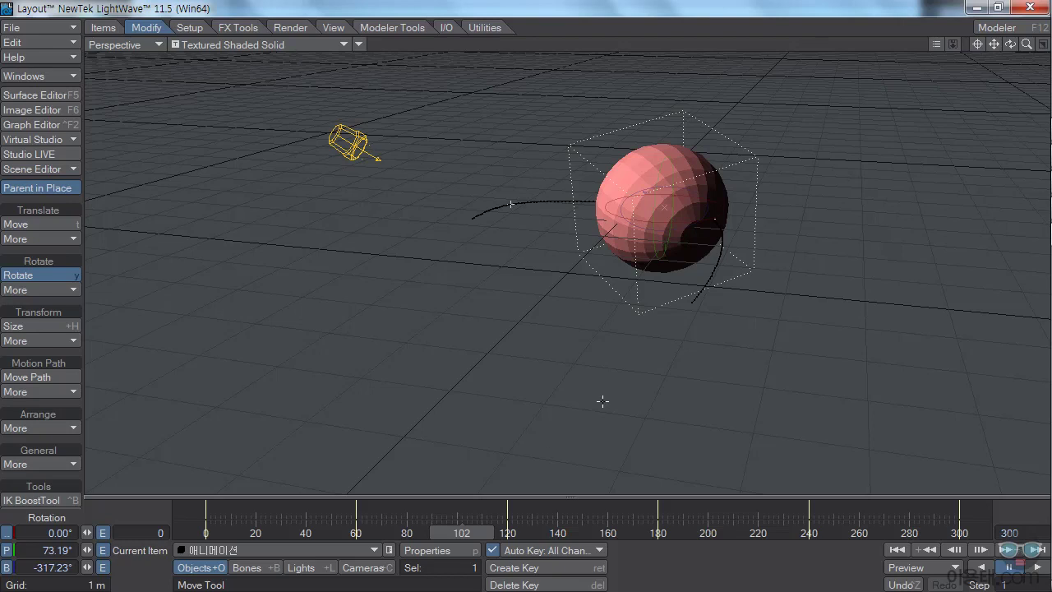
pyautogui.moveTo(466, 531); pyautogui.dragTo(268, 531)
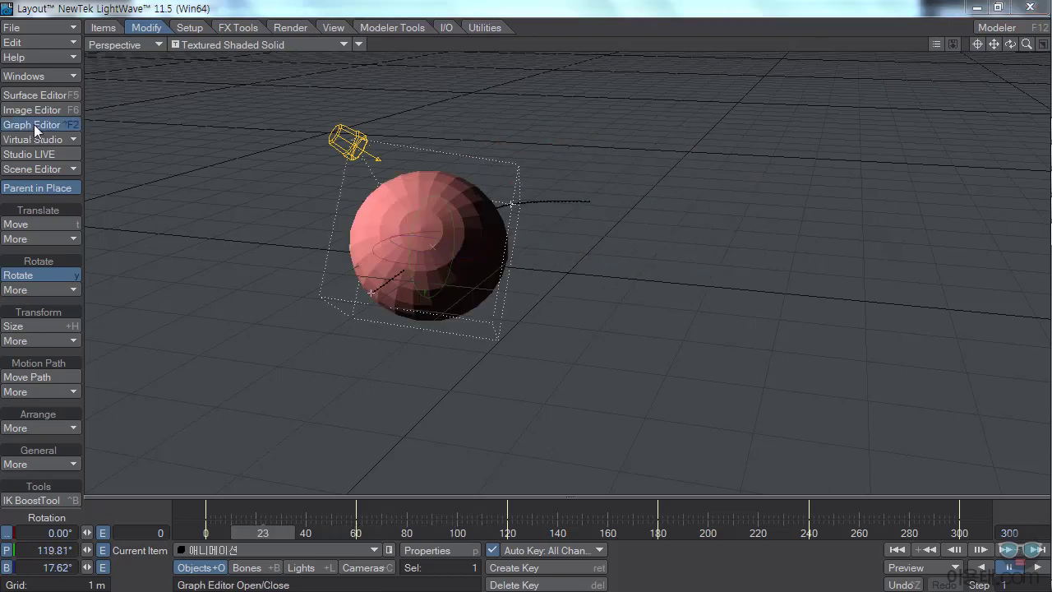
# - Open the Graph Editor and enlarge its window to show more of the curves
pyautogui.click(34, 124)
pyautogui.moveTo(386, 54)
pyautogui.mouseDown()
pyautogui.moveTo(360, 28)
pyautogui.moveTo(385, 38)
pyautogui.mouseUp()
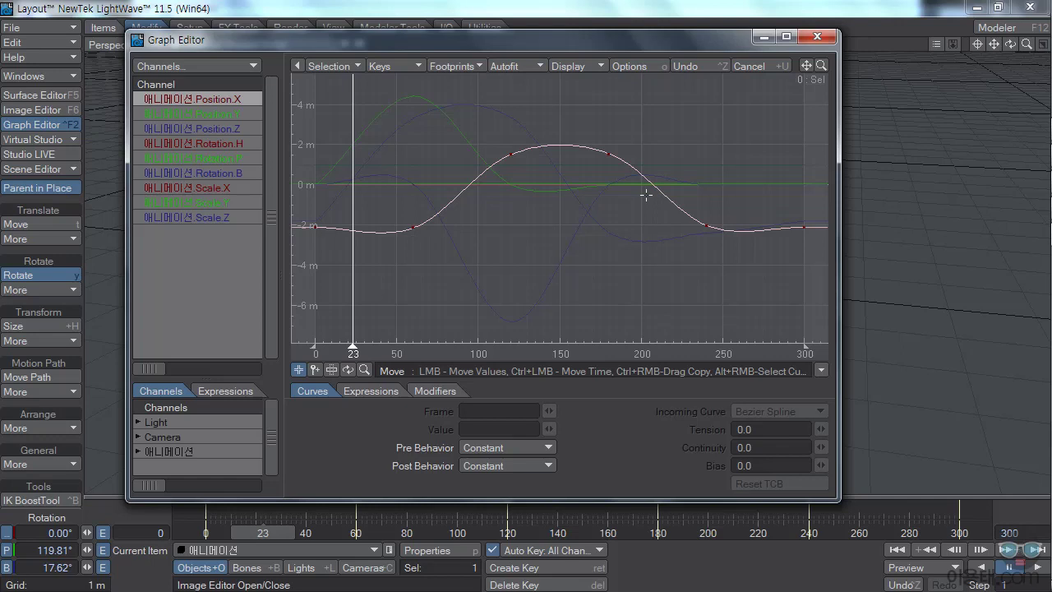
pyautogui.moveTo(838, 279); pyautogui.dragTo(981, 282)
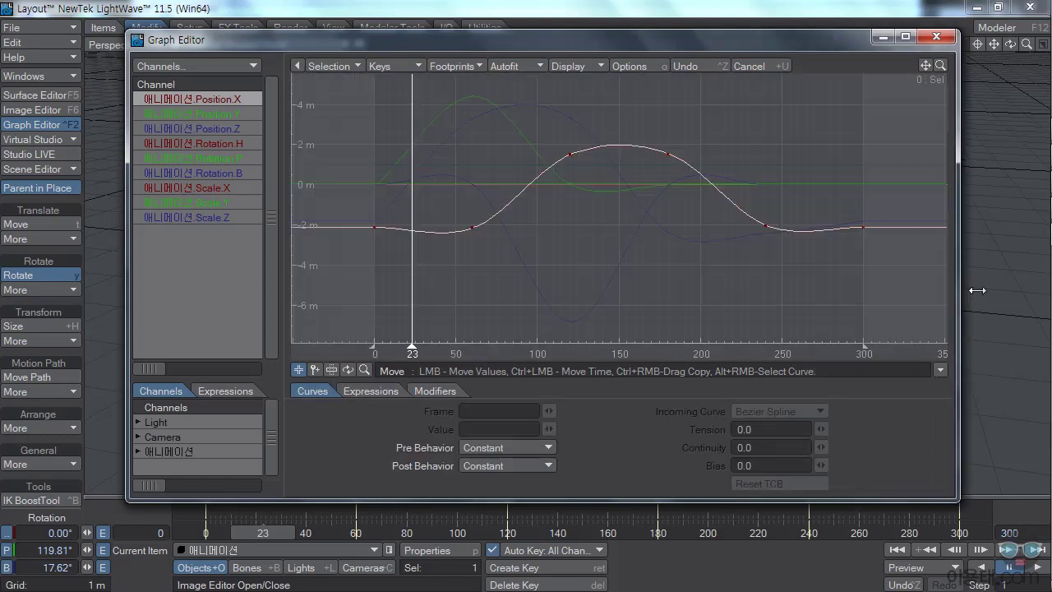
pyautogui.moveTo(871, 497); pyautogui.dragTo(870, 578)
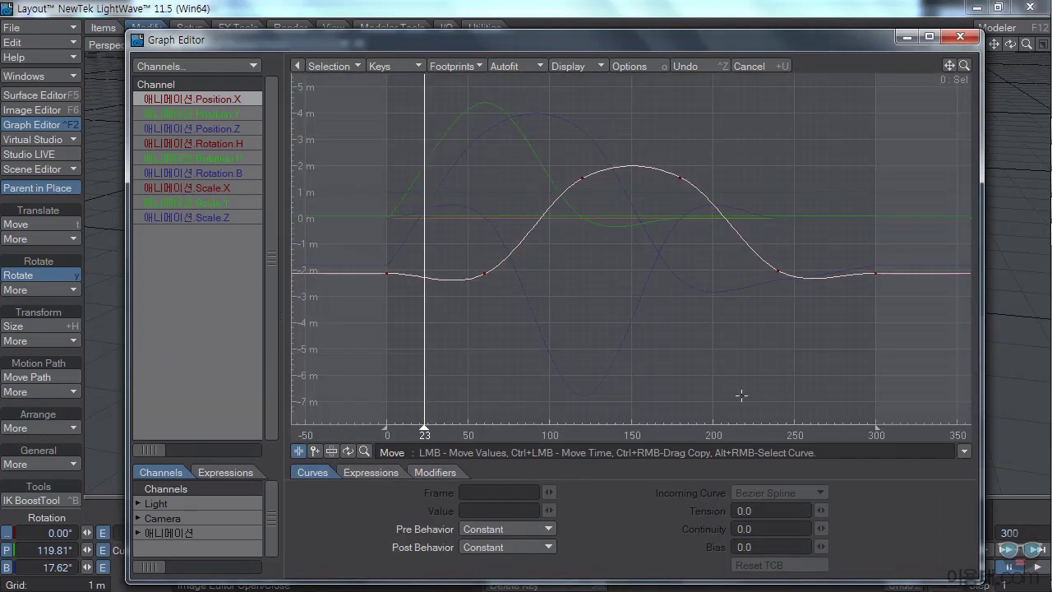
# - Examine the ball's position, rotation and scale curves one channel at a time
pyautogui.click(223, 113)
pyautogui.click(228, 101)
pyautogui.click(230, 115)
pyautogui.click(231, 129)
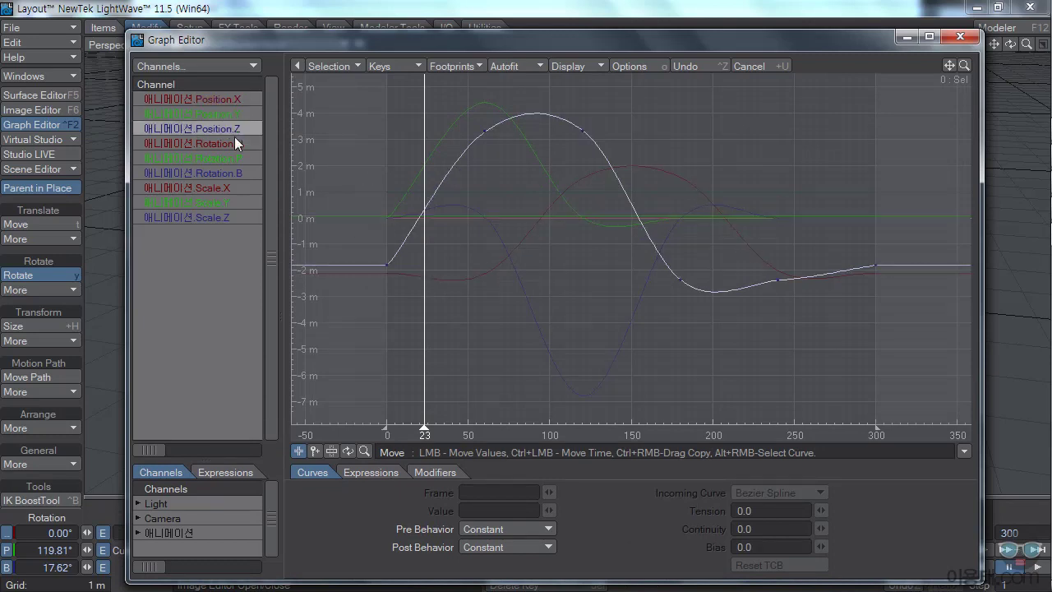
pyautogui.click(225, 115)
pyautogui.click(226, 143)
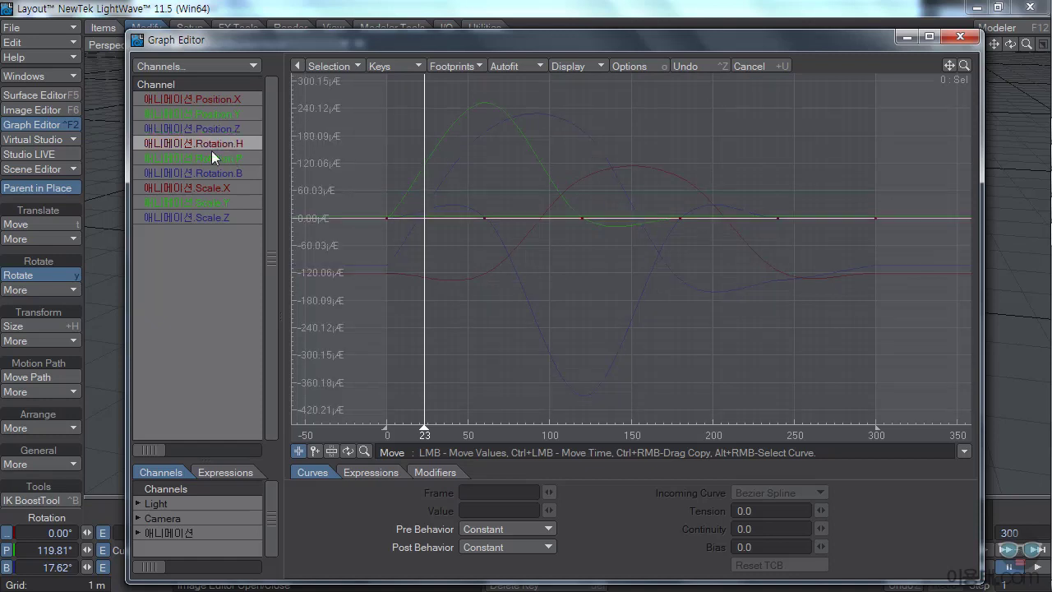
pyautogui.click(220, 158)
pyautogui.click(221, 174)
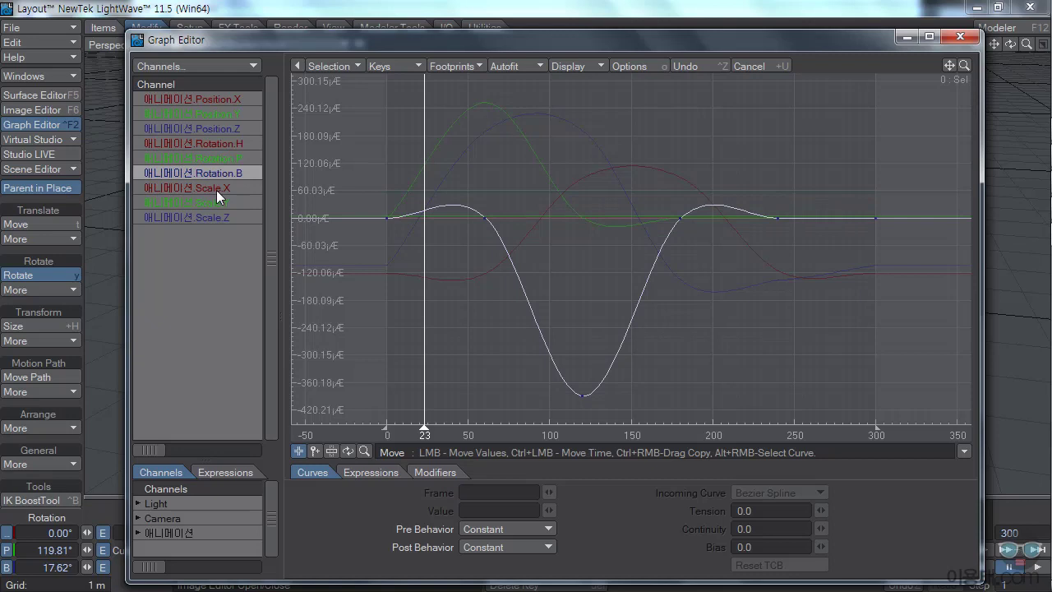
pyautogui.click(216, 190)
pyautogui.click(217, 203)
pyautogui.click(219, 216)
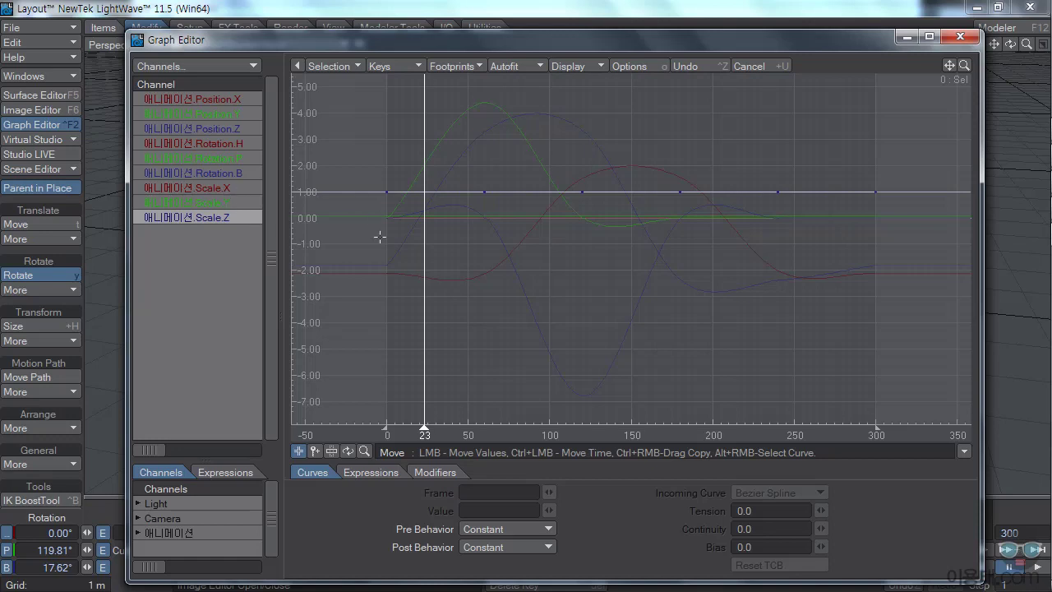
# - Move the Graph Editor below the ball and scrub the animation to frame 58 in the graph
pyautogui.moveTo(493, 31); pyautogui.dragTo(505, 165)
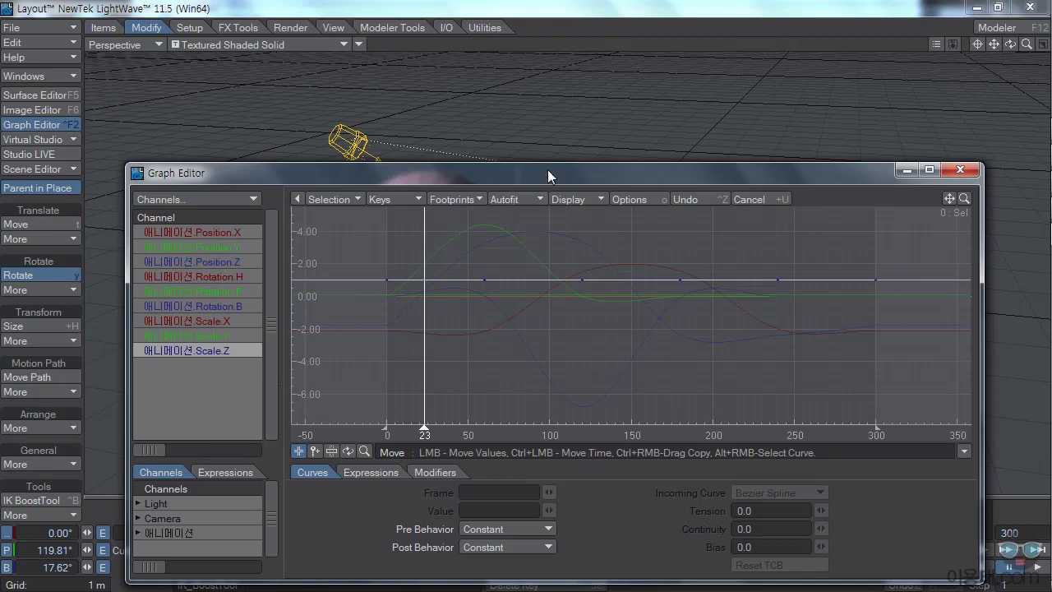
pyautogui.moveTo(549, 166); pyautogui.dragTo(559, 274)
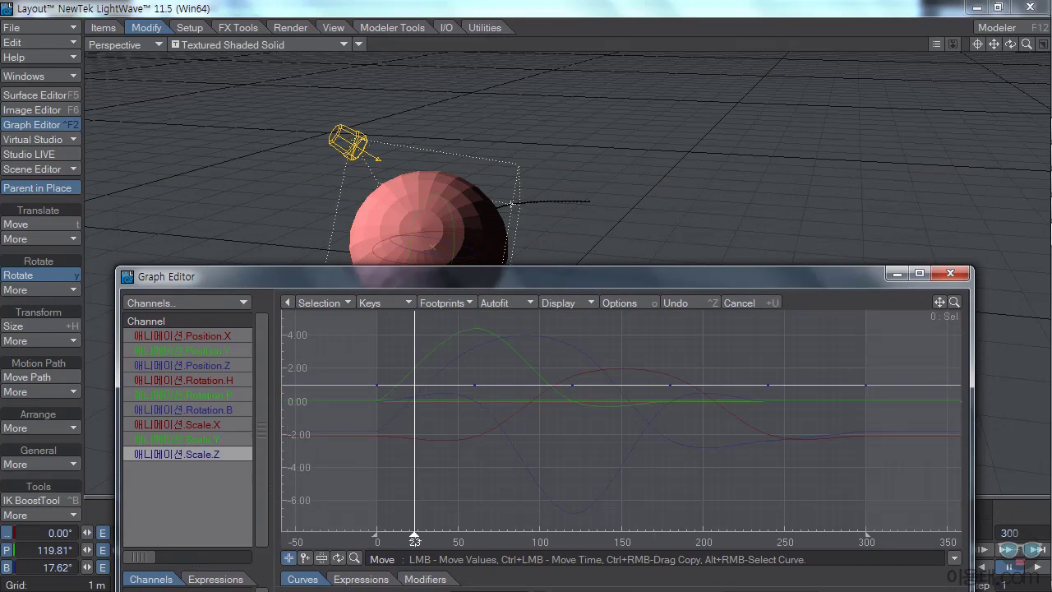
pyautogui.moveTo(414, 535)
pyautogui.mouseDown()
pyautogui.moveTo(482, 535)
pyautogui.moveTo(373, 535)
pyautogui.moveTo(536, 535)
pyautogui.moveTo(471, 535)
pyautogui.mouseUp()
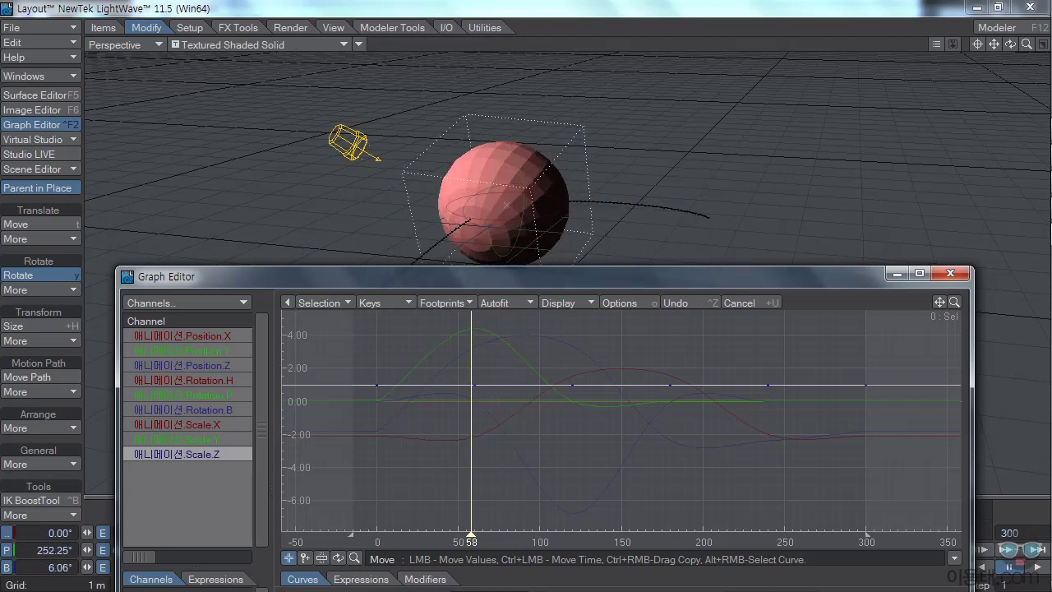
pyautogui.moveTo(475, 385)
# - Delete the ball's Rotation.P keys at frames 120, 180, 240 and 300
pyautogui.click(212, 382)
pyautogui.click(218, 394)
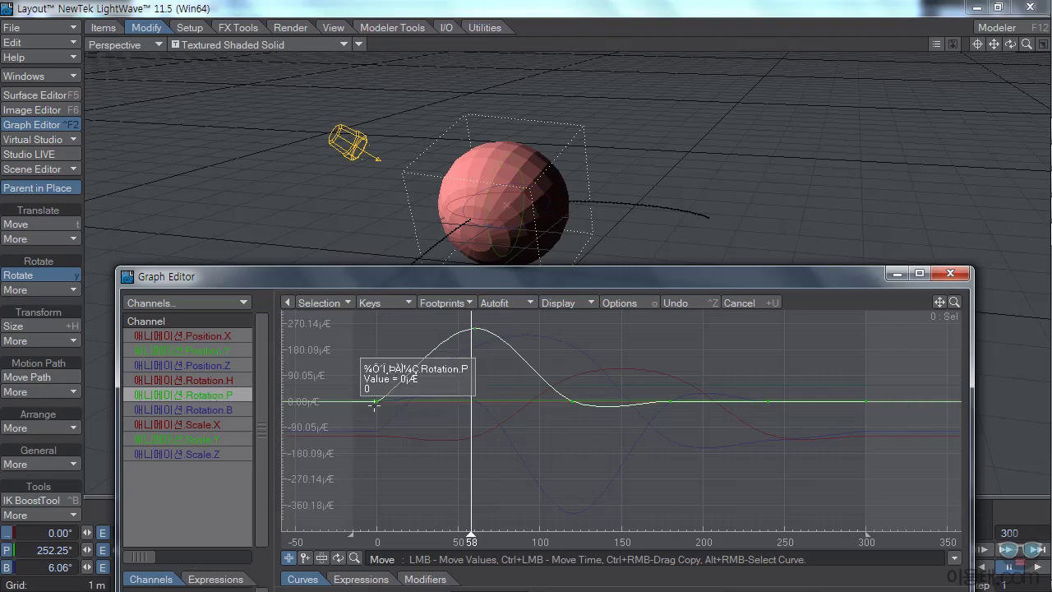
pyautogui.moveTo(474, 326)
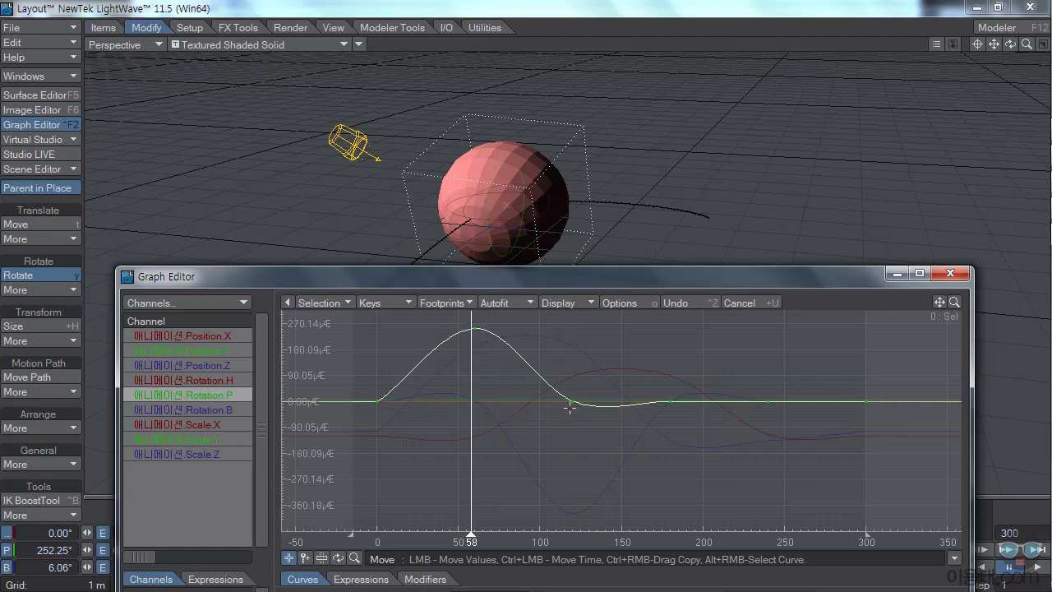
pyautogui.moveTo(570, 402)
pyautogui.rightClick(573, 405)
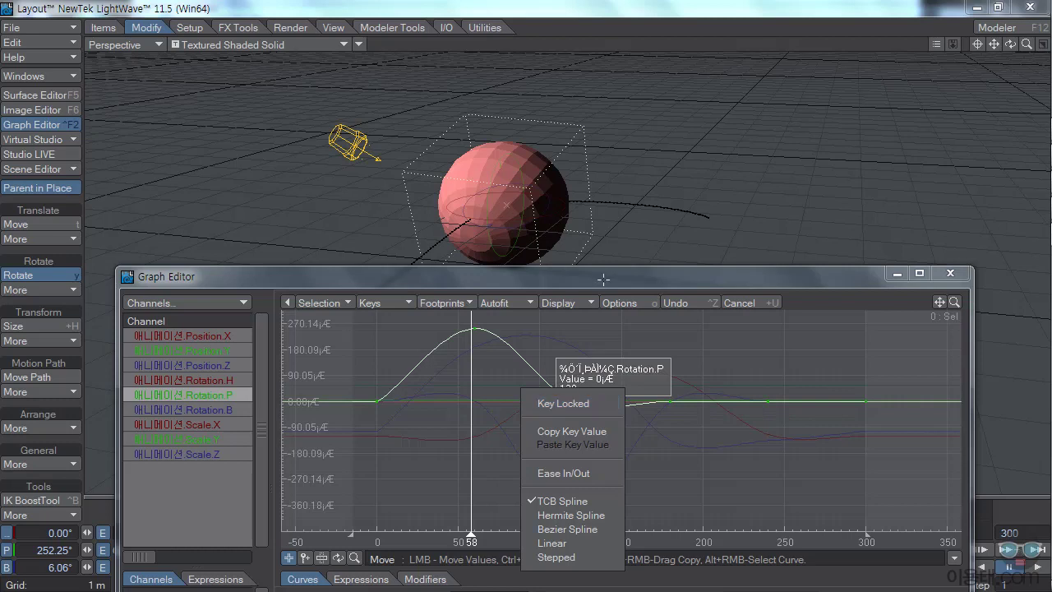
pyautogui.click(573, 403)
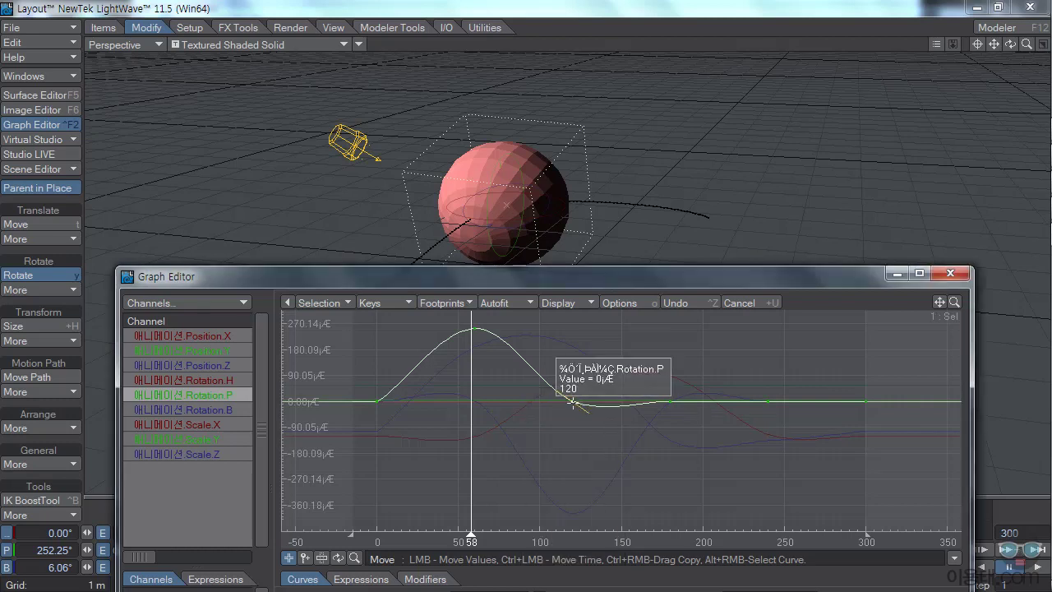
pyautogui.keyDown('ctrl'); pyautogui.moveTo(573, 402); pyautogui.dragTo(670, 401); pyautogui.keyUp('ctrl')
pyautogui.press('Delete')
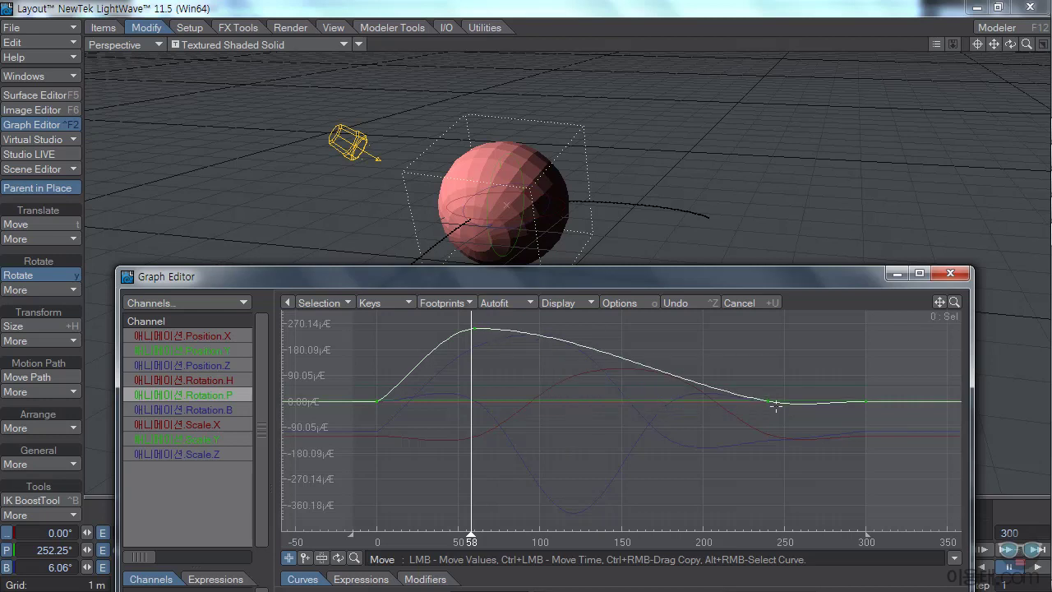
pyautogui.click(766, 403)
pyautogui.press('Delete')
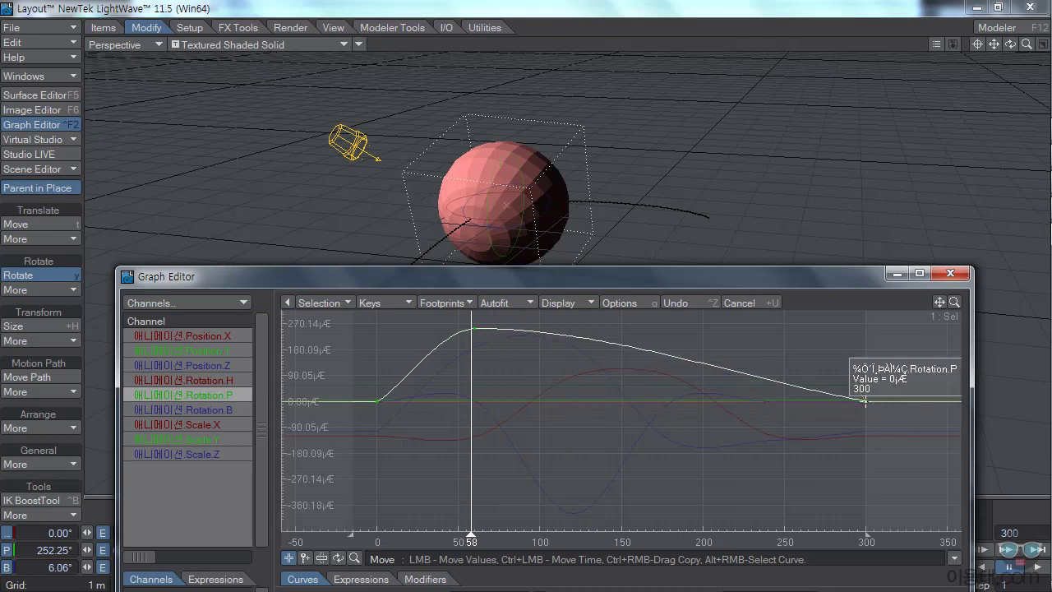
pyautogui.click(867, 401)
pyautogui.press('Delete')
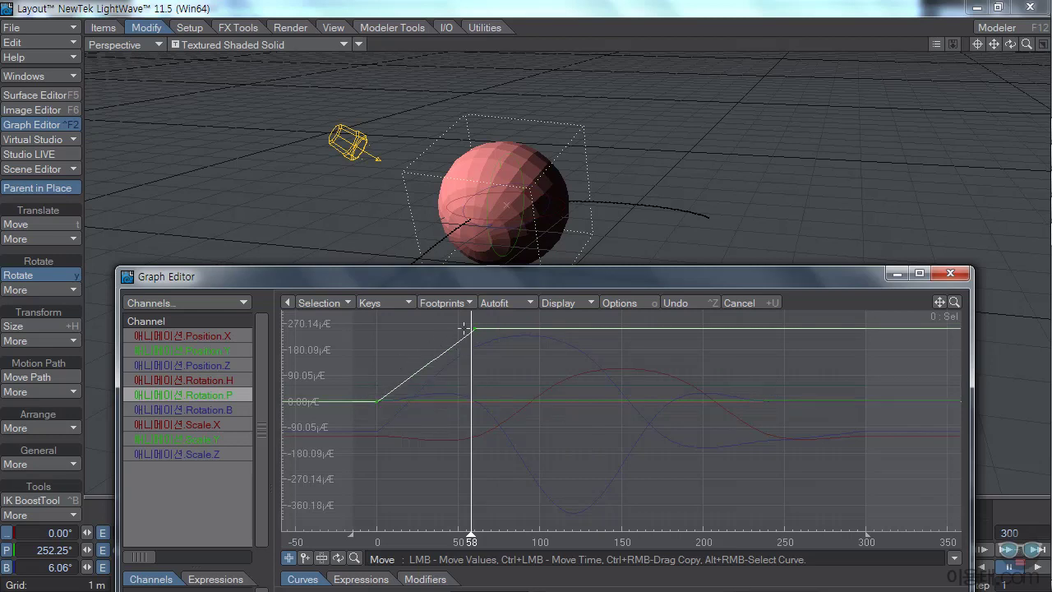
# - Close the Graph Editor and scrub around frames 60 to 84 to check the ball's rotation
pyautogui.moveTo(556, 277); pyautogui.dragTo(547, 242)
pyautogui.click(942, 240)
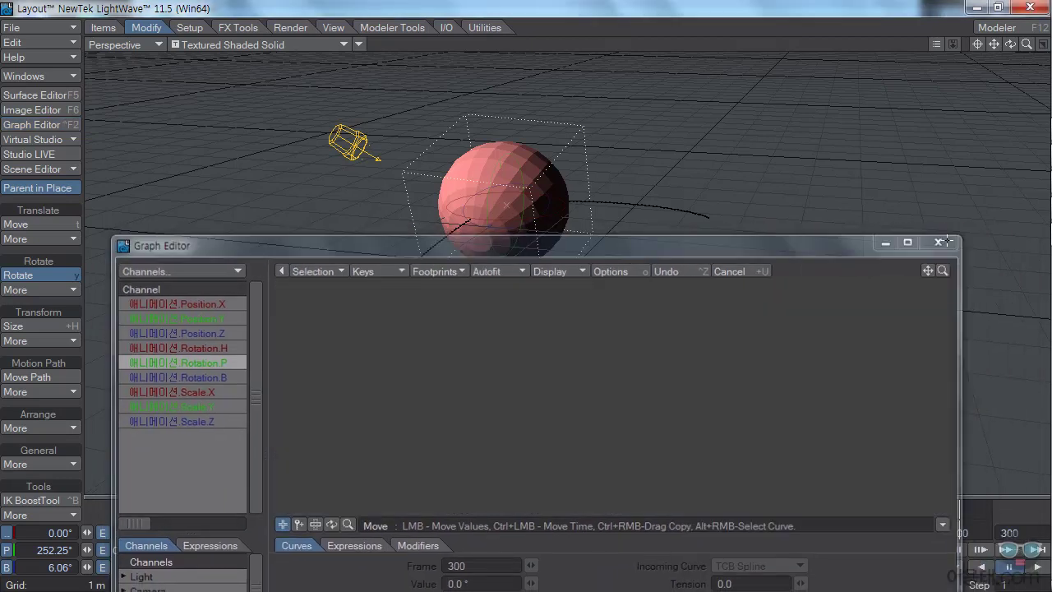
pyautogui.moveTo(390, 537); pyautogui.dragTo(358, 537)
pyautogui.moveTo(404, 533); pyautogui.dragTo(442, 533)
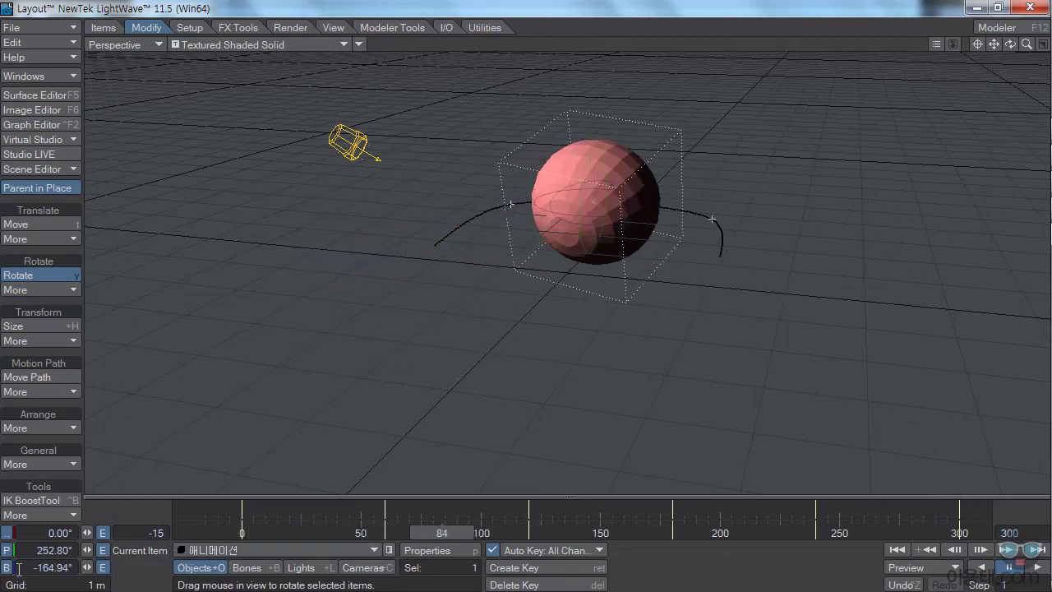
pyautogui.moveTo(465, 538)
pyautogui.mouseDown()
pyautogui.moveTo(592, 533)
pyautogui.moveTo(459, 531)
pyautogui.mouseUp()
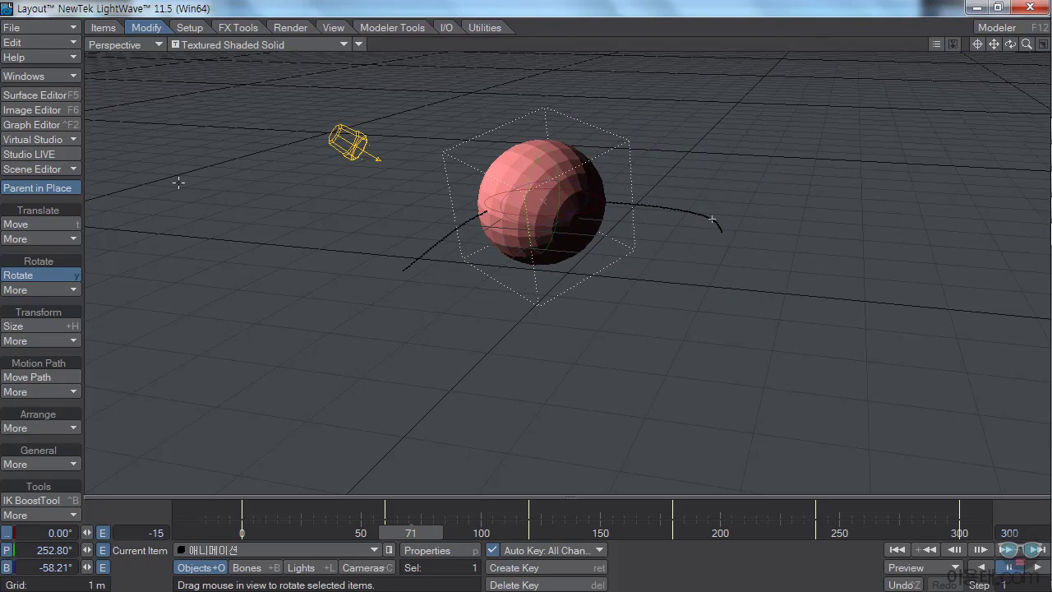
# - Reopen the Graph Editor, scrub to frame 111 and raise the ball's Position.Y key at frame 120 to about 2.1 m
pyautogui.click(44, 125)
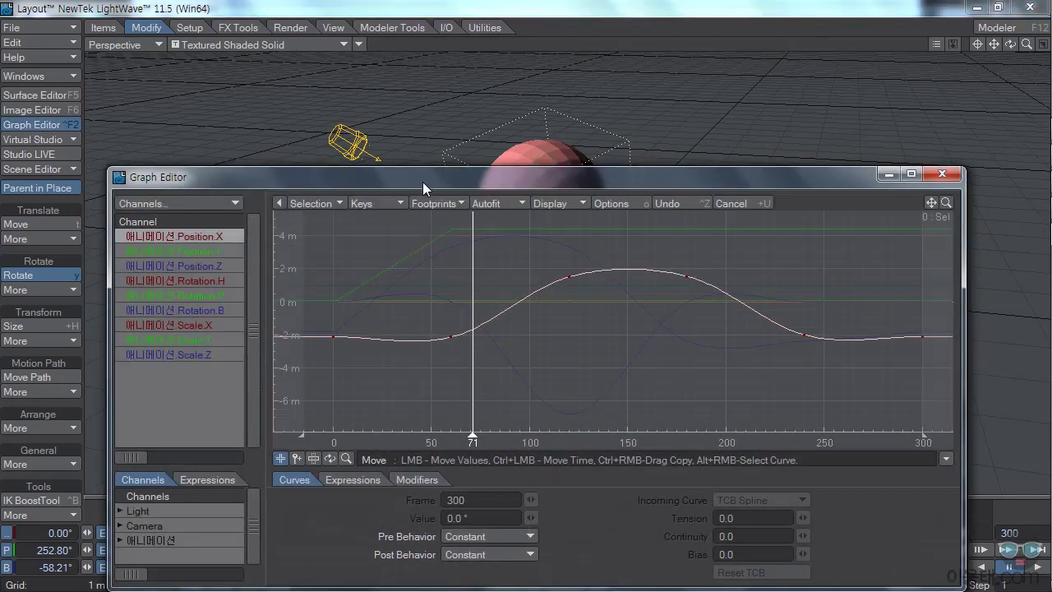
pyautogui.moveTo(477, 175); pyautogui.dragTo(535, 326)
pyautogui.click(198, 264)
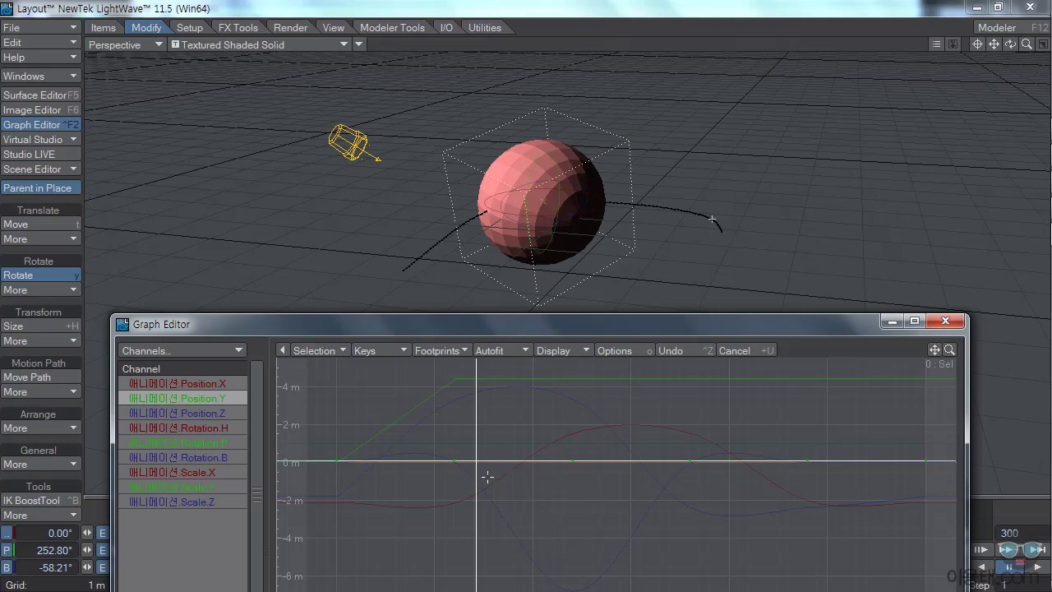
pyautogui.moveTo(601, 323); pyautogui.dragTo(575, 553)
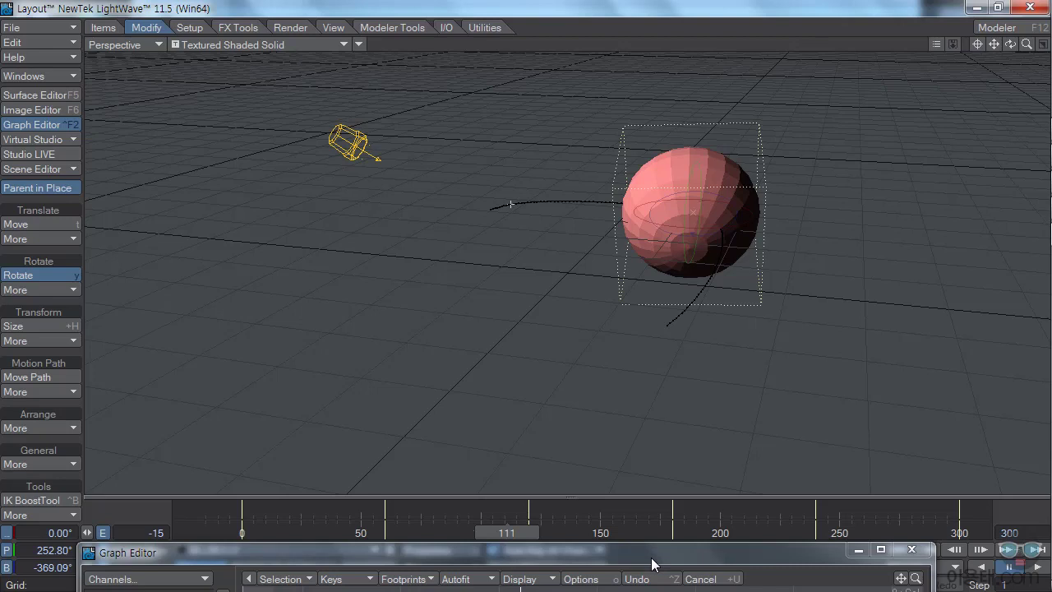
pyautogui.moveTo(652, 559); pyautogui.dragTo(679, 304)
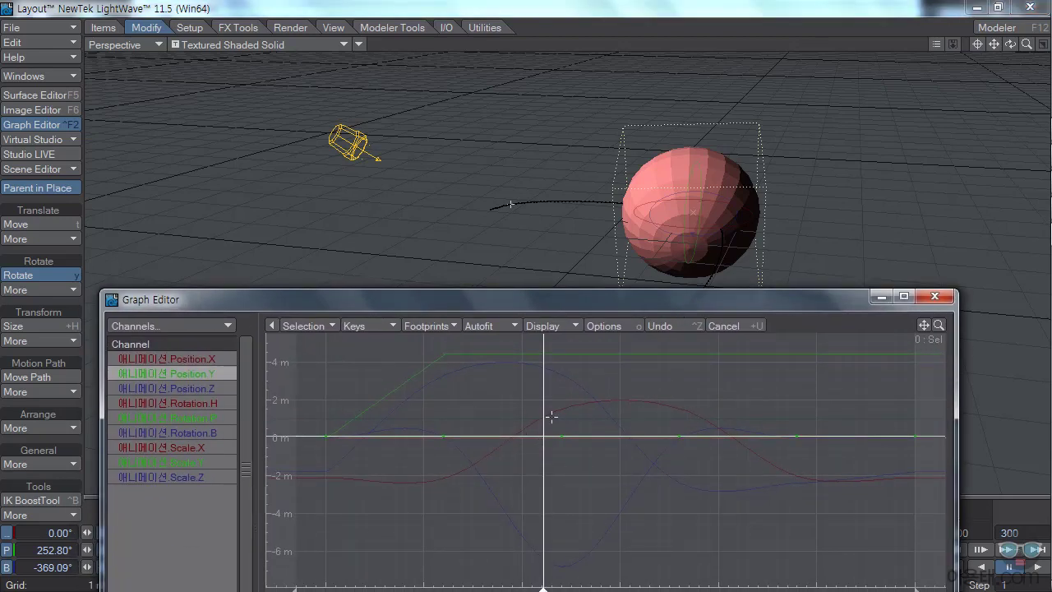
pyautogui.moveTo(562, 436)
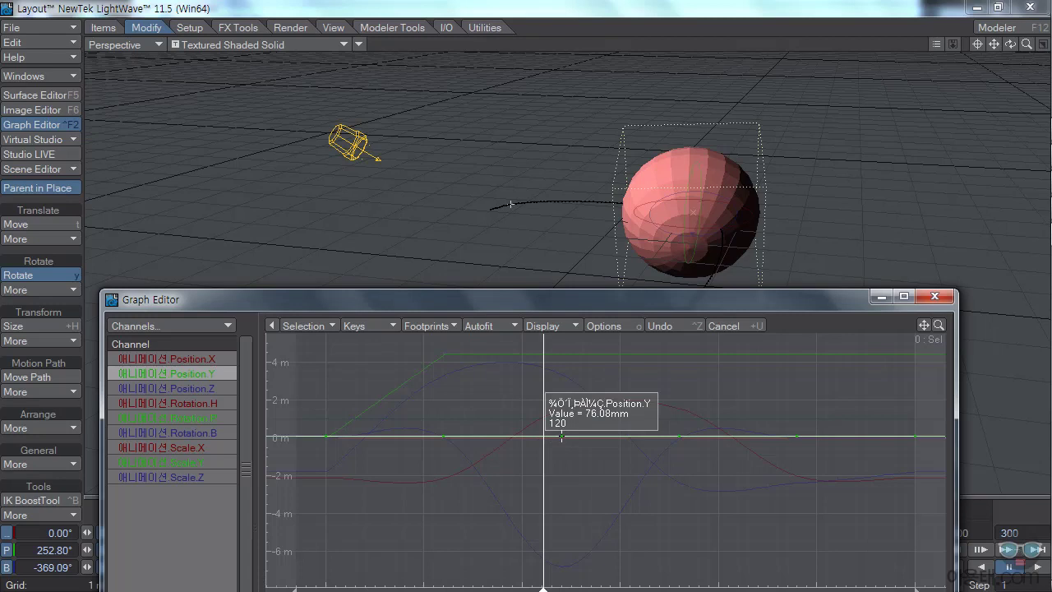
pyautogui.moveTo(562, 436); pyautogui.dragTo(564, 398)
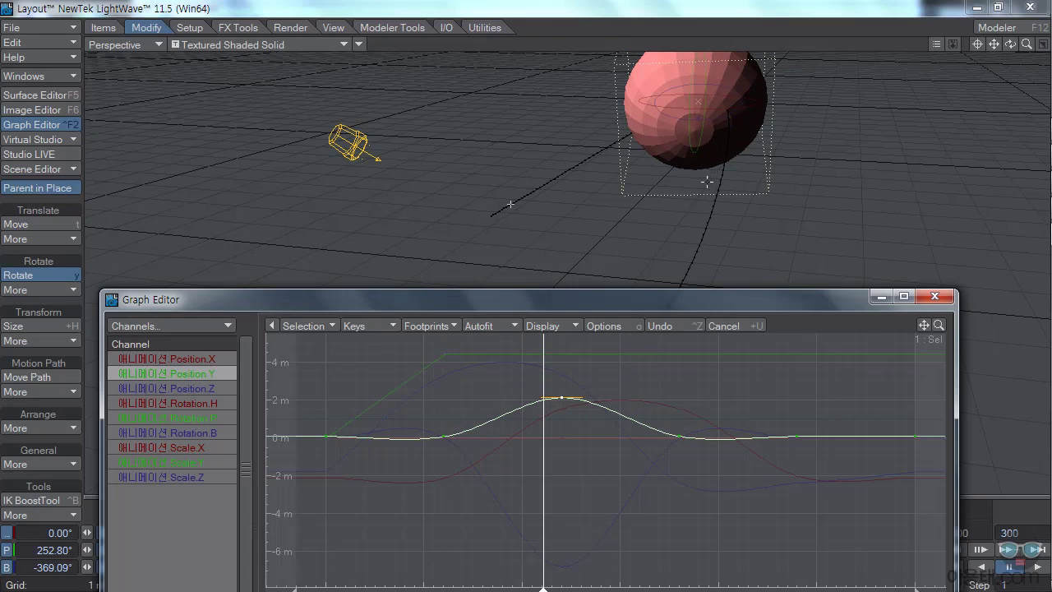
# - Move the Graph Editor clear of the ball, scrub the animation to frame 177 and close the editor
pyautogui.moveTo(692, 297); pyautogui.dragTo(679, 418)
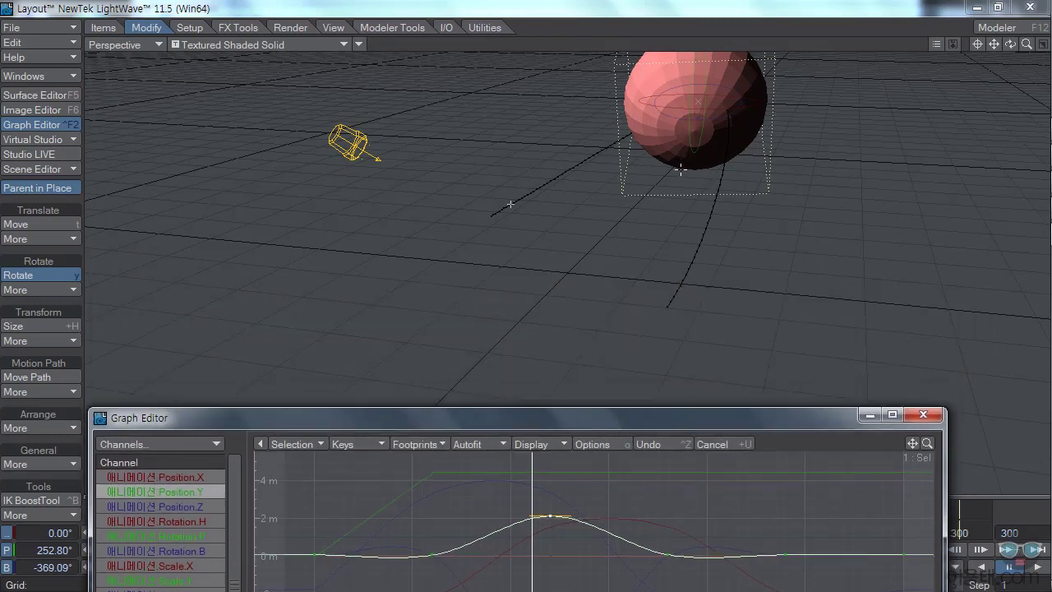
pyautogui.moveTo(705, 414); pyautogui.dragTo(684, 561)
pyautogui.moveTo(525, 534); pyautogui.dragTo(666, 535)
pyautogui.moveTo(517, 567); pyautogui.dragTo(570, 140)
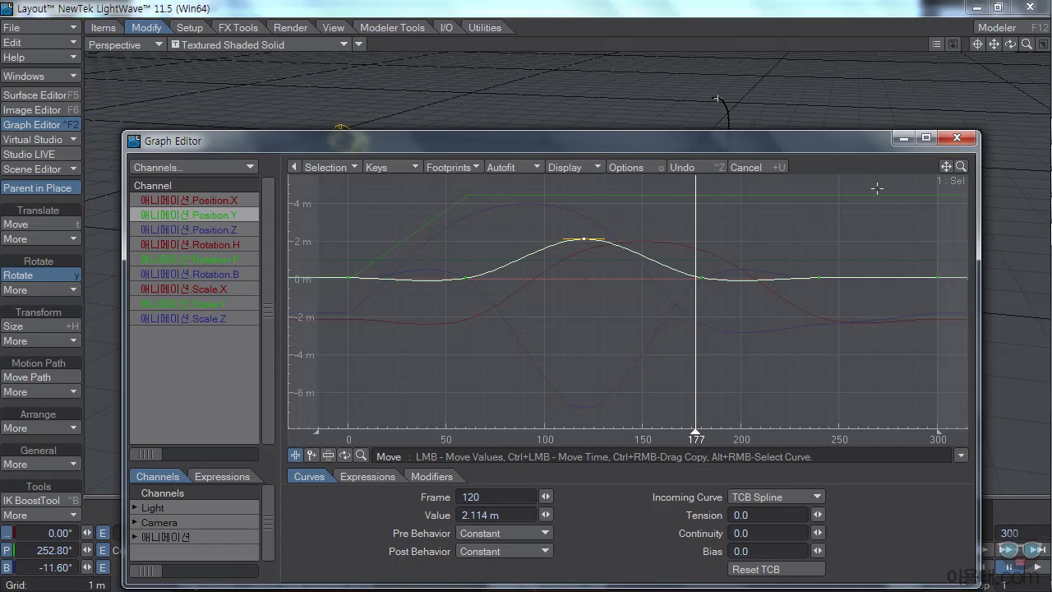
pyautogui.click(957, 139)
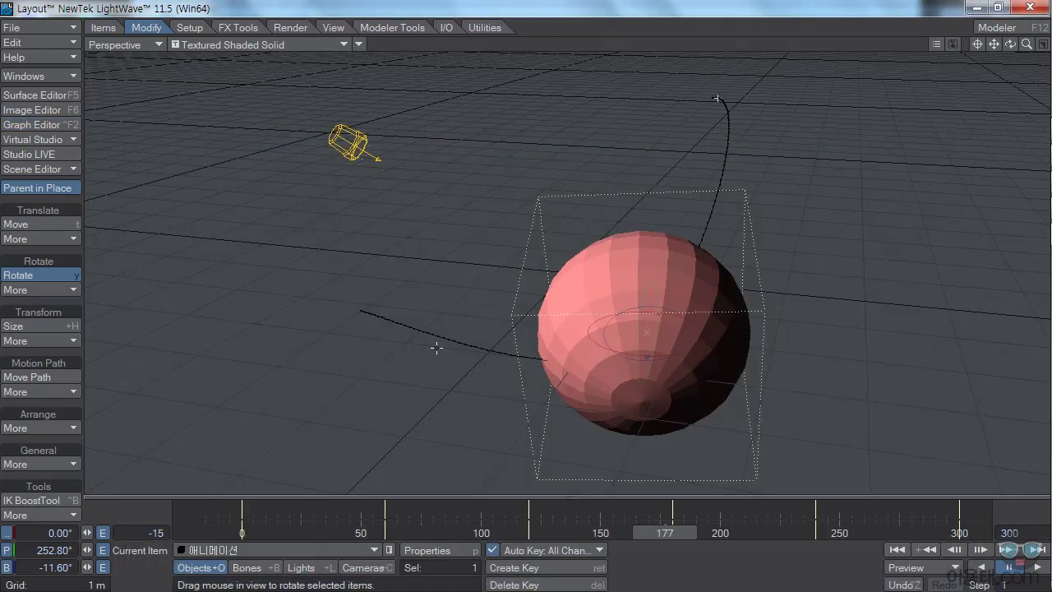
# - Set the timeline's start frame to 0 and scrub the animation to frame 60
pyautogui.moveTo(664, 532); pyautogui.dragTo(250, 532)
pyautogui.click(137, 530)
pyautogui.write('0')
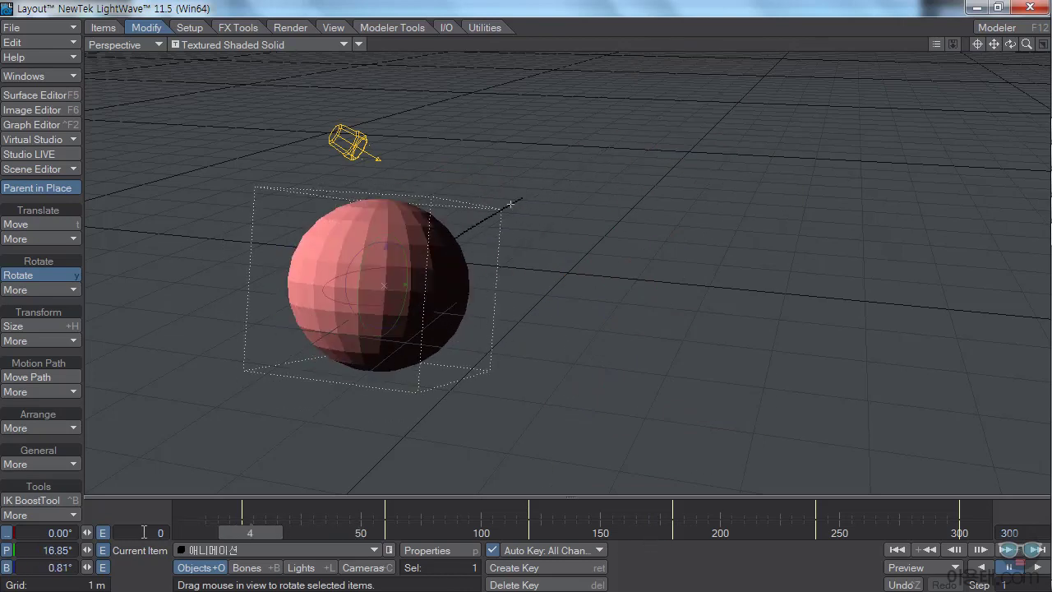
pyautogui.press('Tab')
pyautogui.moveTo(217, 533); pyautogui.dragTo(369, 532)
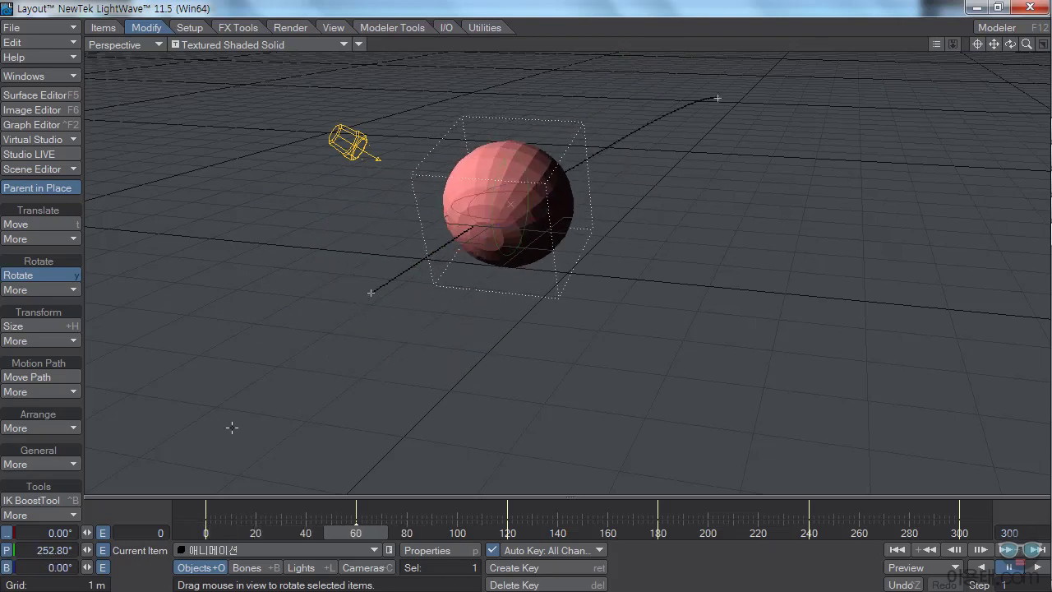
# - Create a color envelope for the ball's Default surface, close the Surface Editor and move the Graph Editor below the ball
pyautogui.click(28, 96)
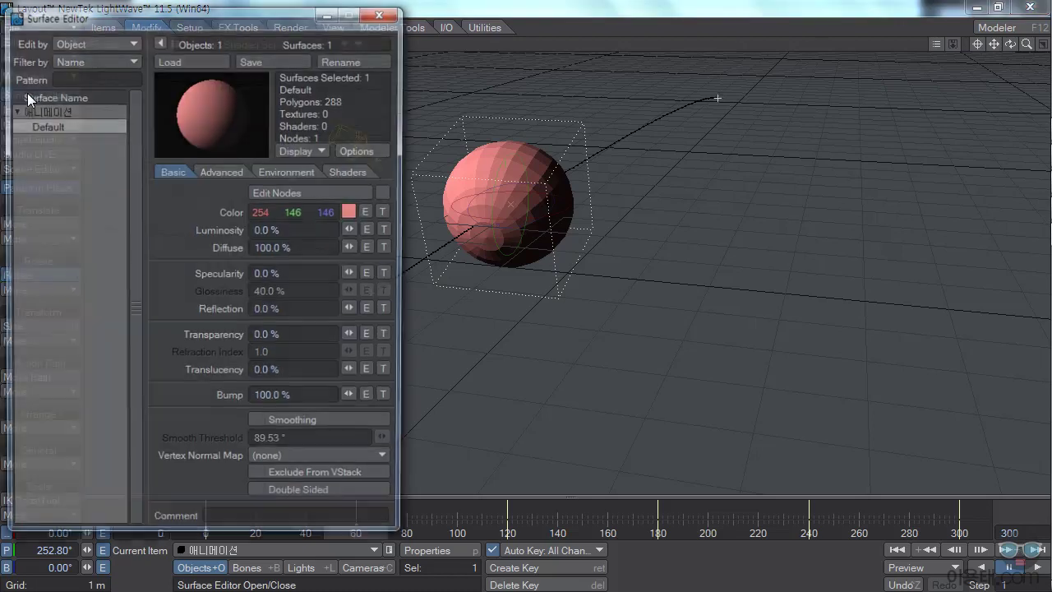
pyautogui.moveTo(250, 10); pyautogui.dragTo(277, 23)
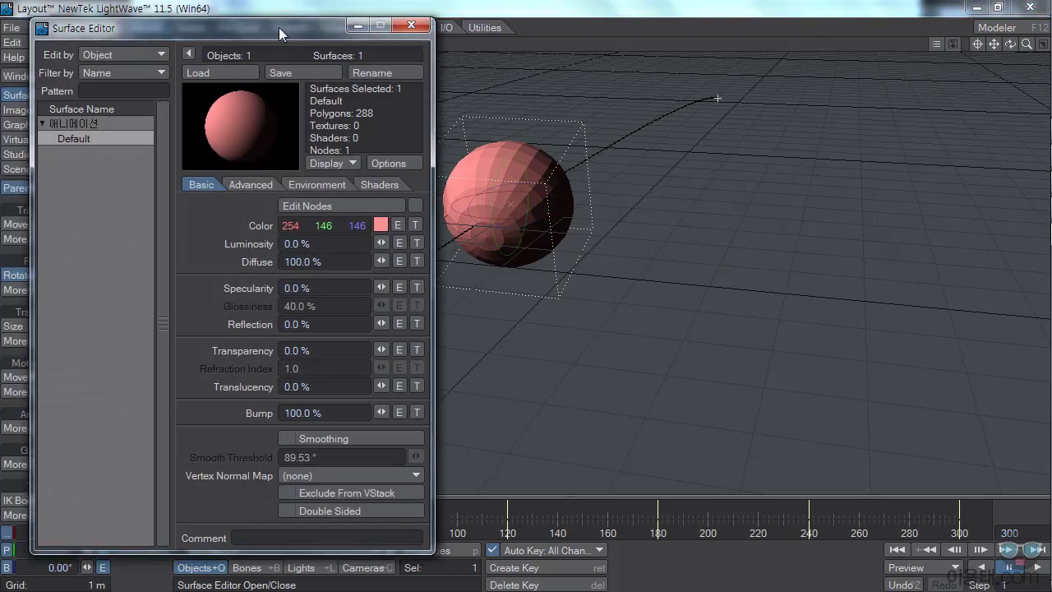
pyautogui.click(399, 226)
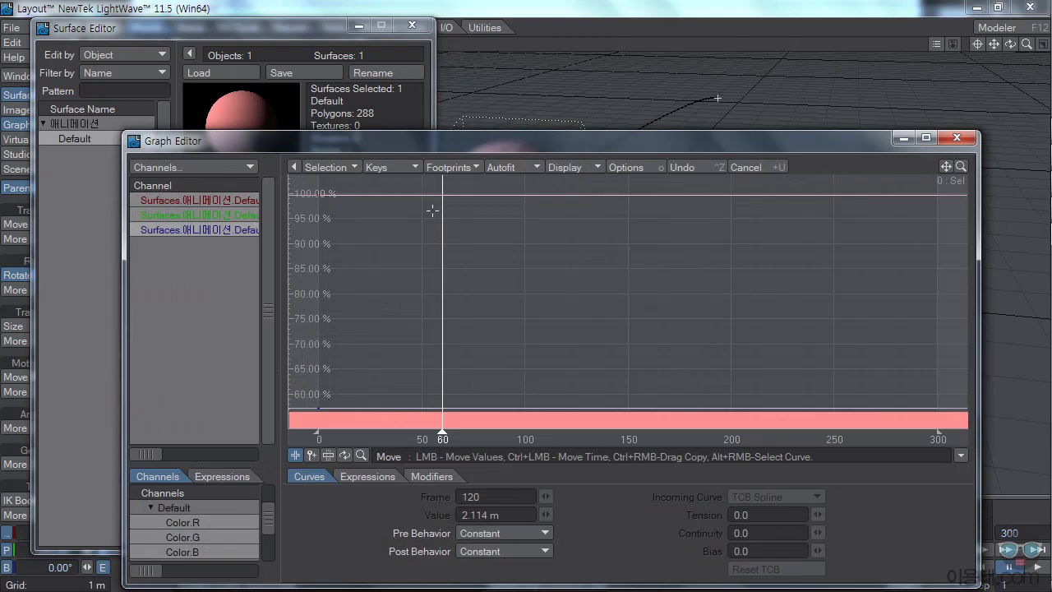
pyautogui.click(314, 25)
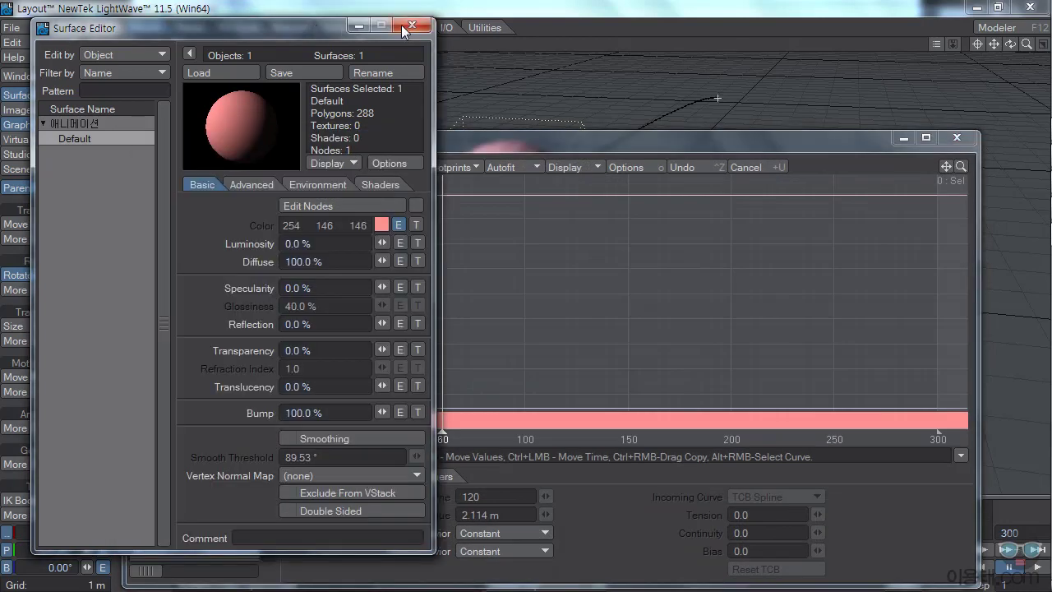
pyautogui.click(414, 25)
pyautogui.moveTo(472, 146); pyautogui.dragTo(424, 251)
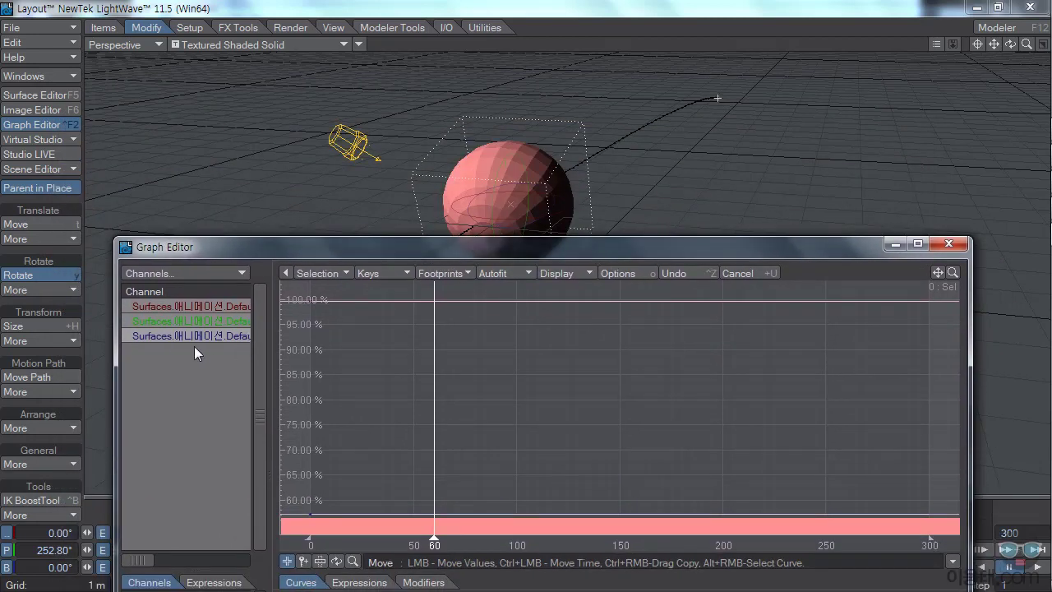
# - View the surface's green, blue and red color curves one at a time, keeping the Graph Editor below the ball
pyautogui.click(202, 320)
pyautogui.click(203, 336)
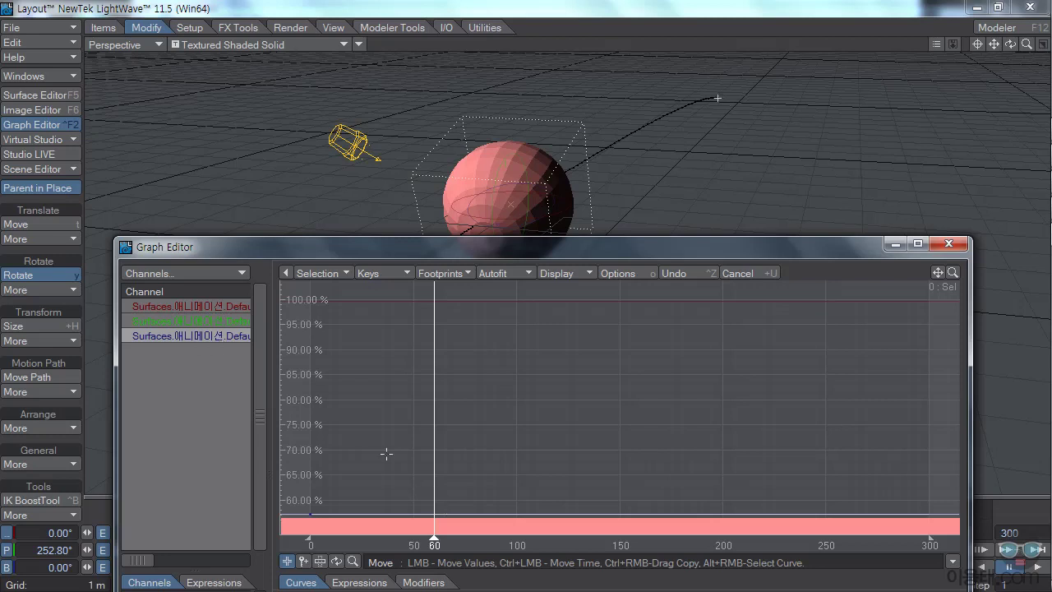
pyautogui.click(212, 307)
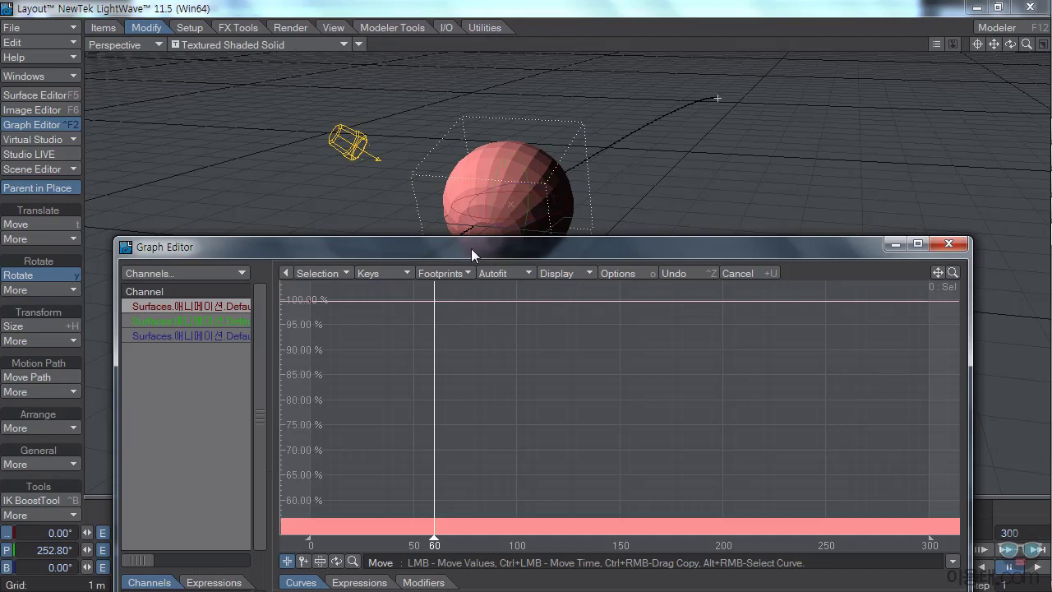
pyautogui.moveTo(484, 245); pyautogui.dragTo(500, 114)
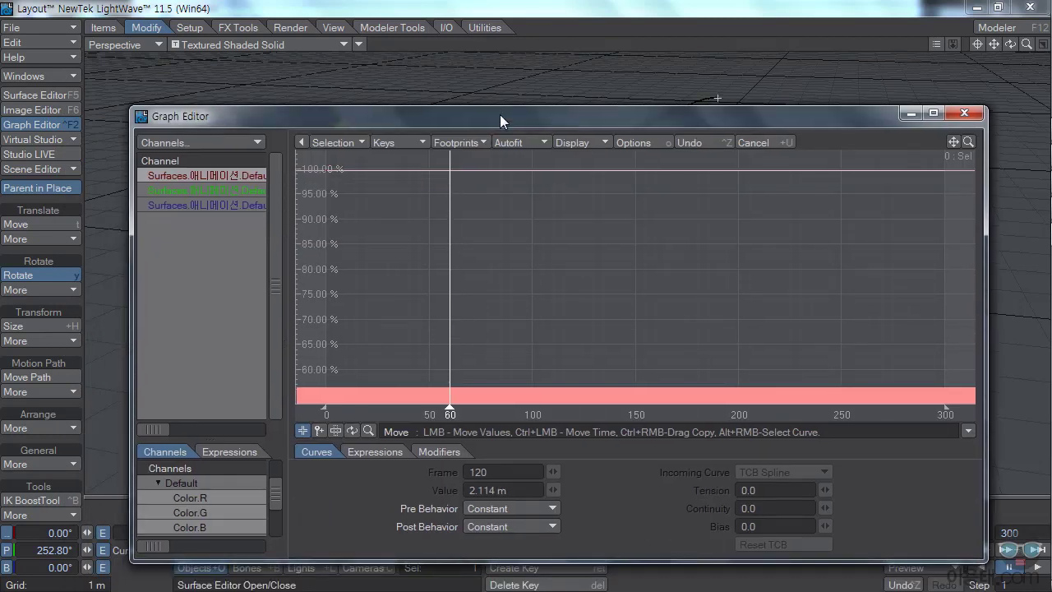
pyautogui.moveTo(500, 114); pyautogui.dragTo(486, 214)
# - Add keys to the surface's Color.R curve at frame 61, Color.G at frame 60 and Color.B at frame 61
pyautogui.click(305, 531)
pyautogui.click(290, 531)
pyautogui.click(305, 531)
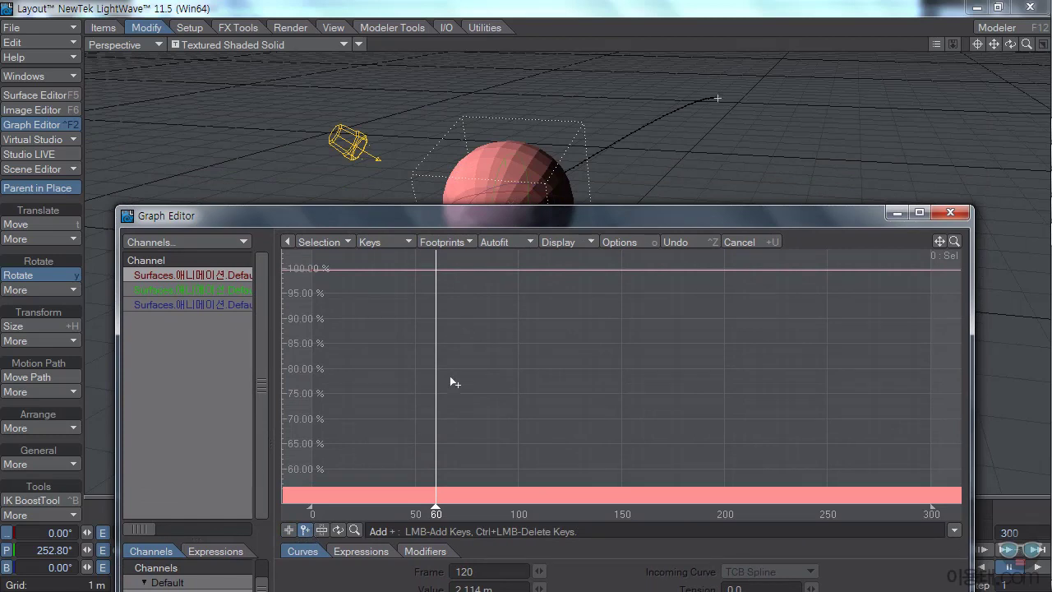
pyautogui.click(437, 273)
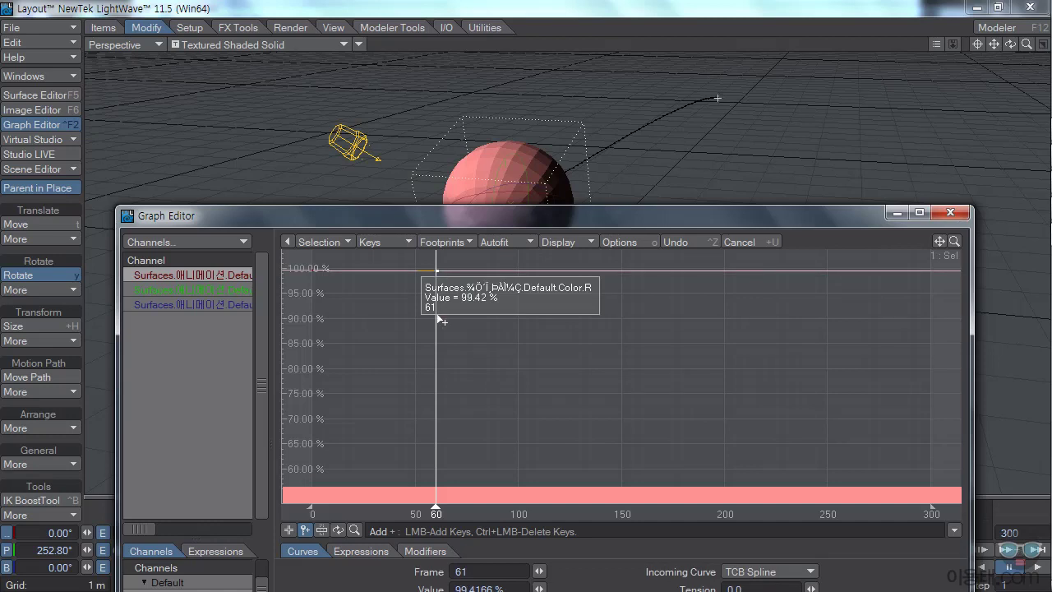
pyautogui.click(218, 292)
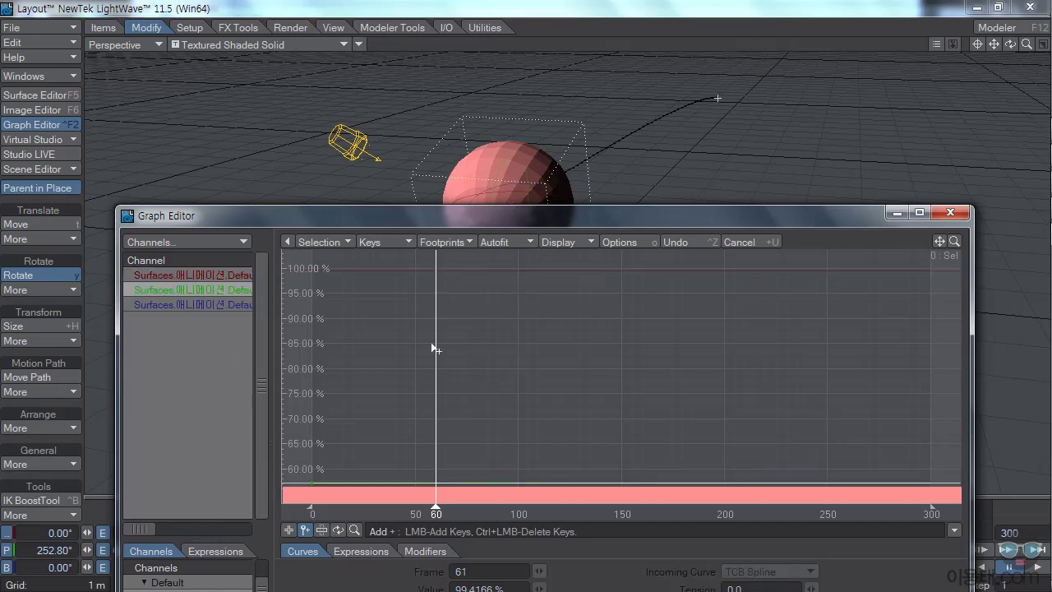
pyautogui.click(435, 485)
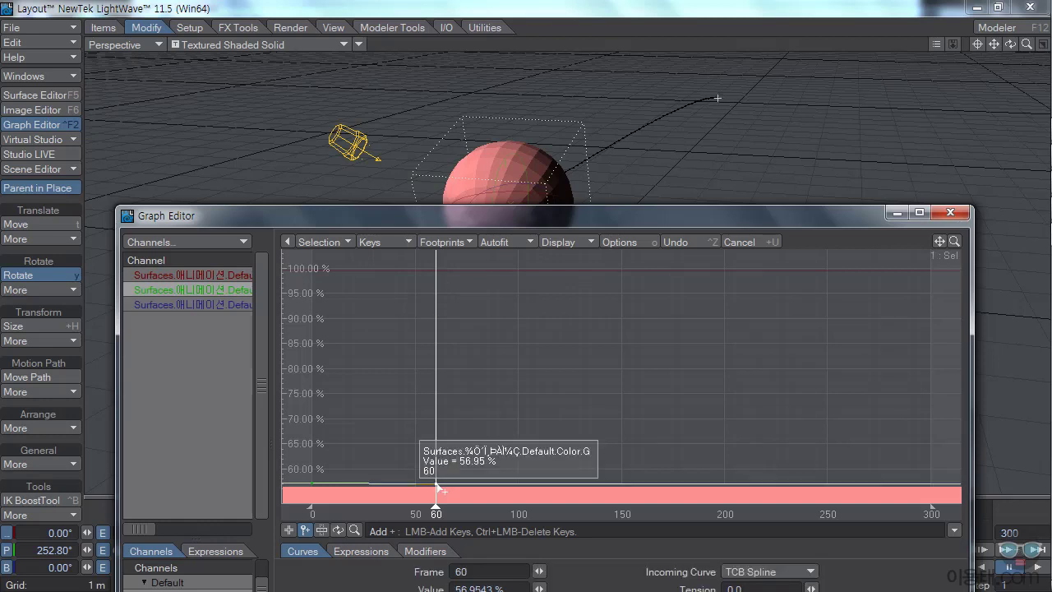
pyautogui.click(194, 305)
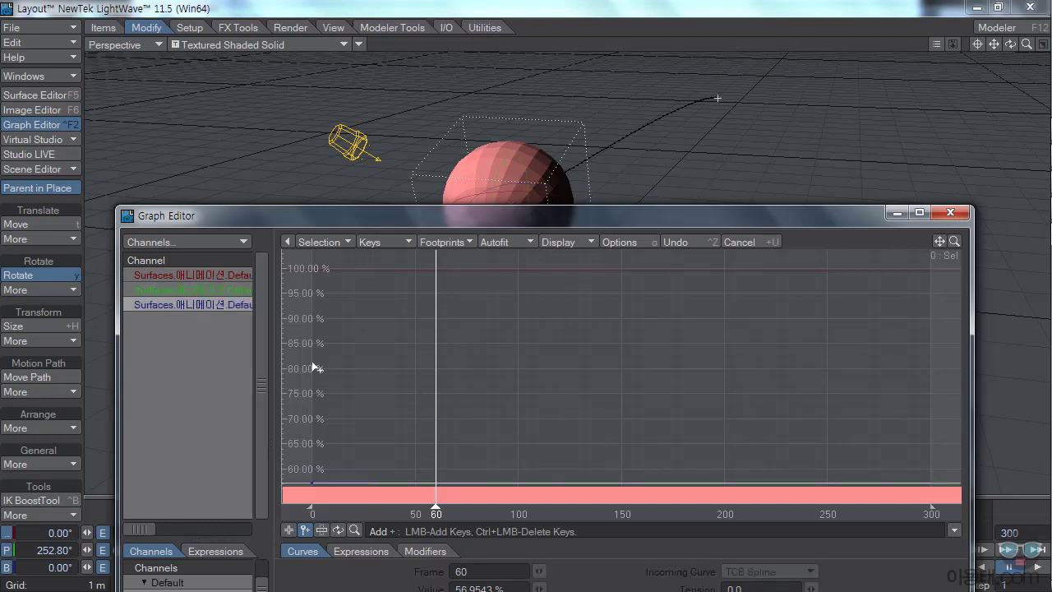
pyautogui.click(438, 484)
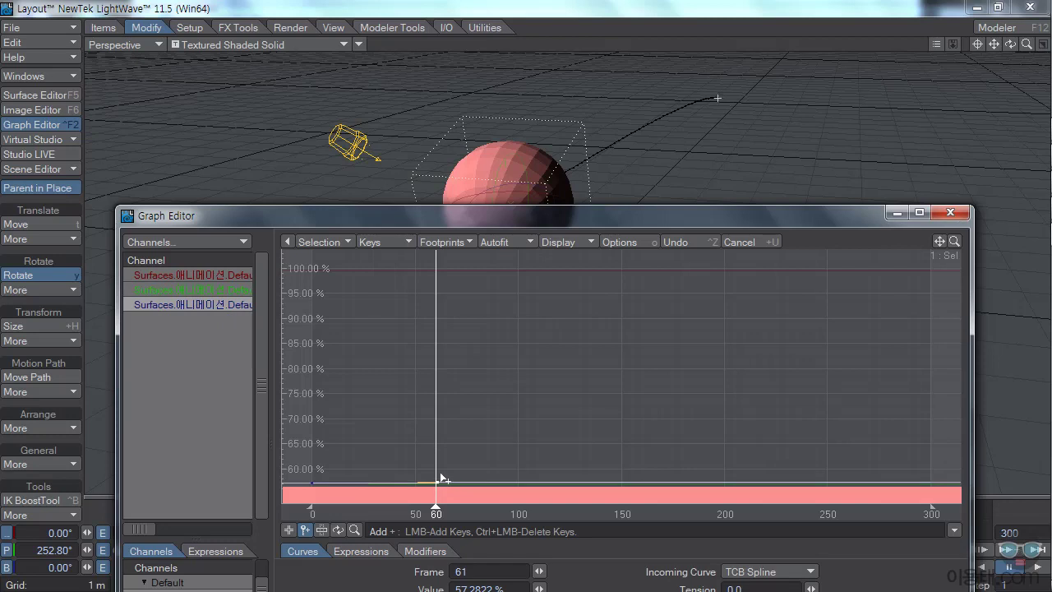
# - Move the color keys near frame 60: raise Color.B to about 76.5% and Color.G to about 85%, and lower Color.R to about 68.6%
pyautogui.click(289, 531)
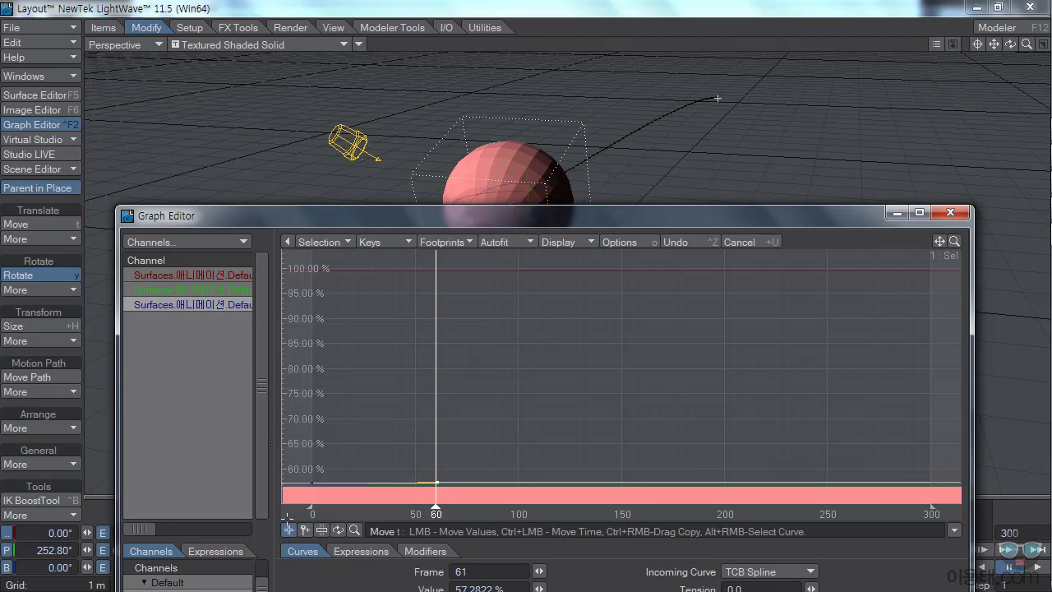
pyautogui.moveTo(436, 481)
pyautogui.moveTo(436, 483); pyautogui.dragTo(434, 392)
pyautogui.click(204, 292)
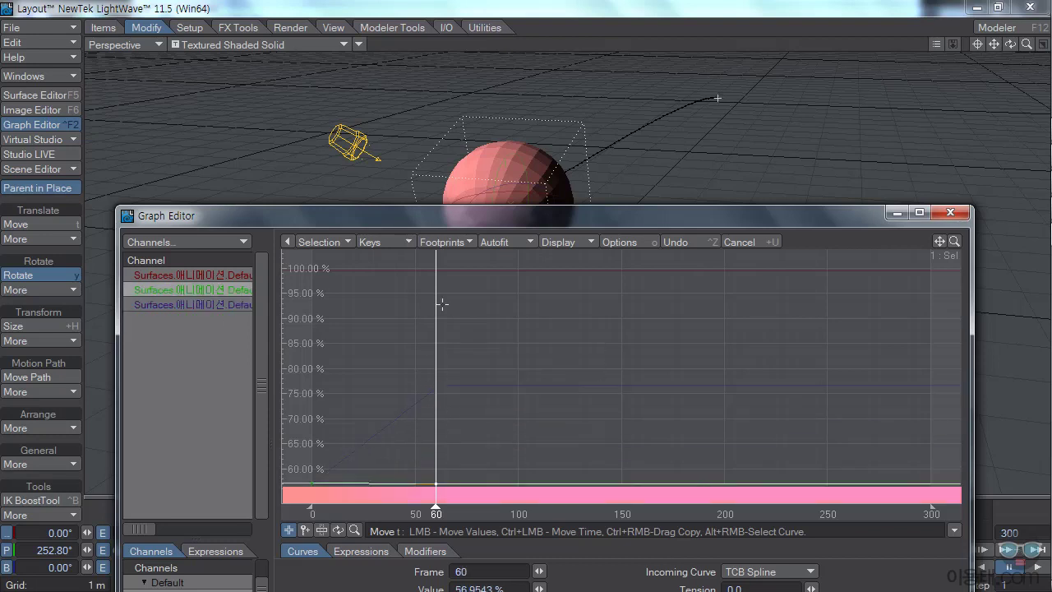
pyautogui.moveTo(436, 483); pyautogui.dragTo(436, 345)
pyautogui.click(211, 277)
pyautogui.moveTo(436, 269); pyautogui.dragTo(437, 425)
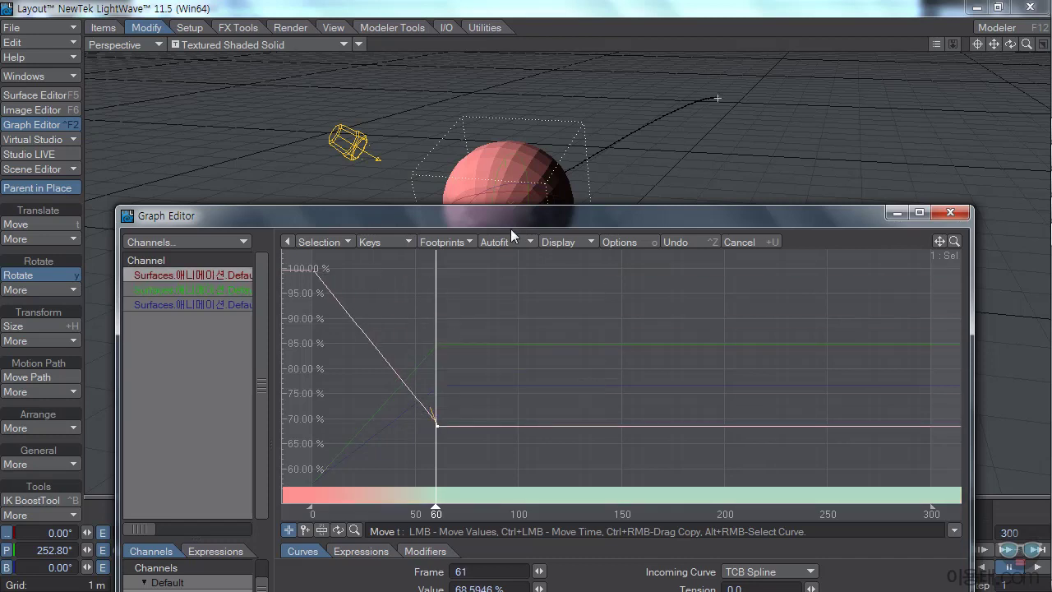
# - Uncover the ball, scrub back to frame 43 to check its color change, and bring the Graph Editor back into view
pyautogui.moveTo(812, 195); pyautogui.dragTo(904, 164)
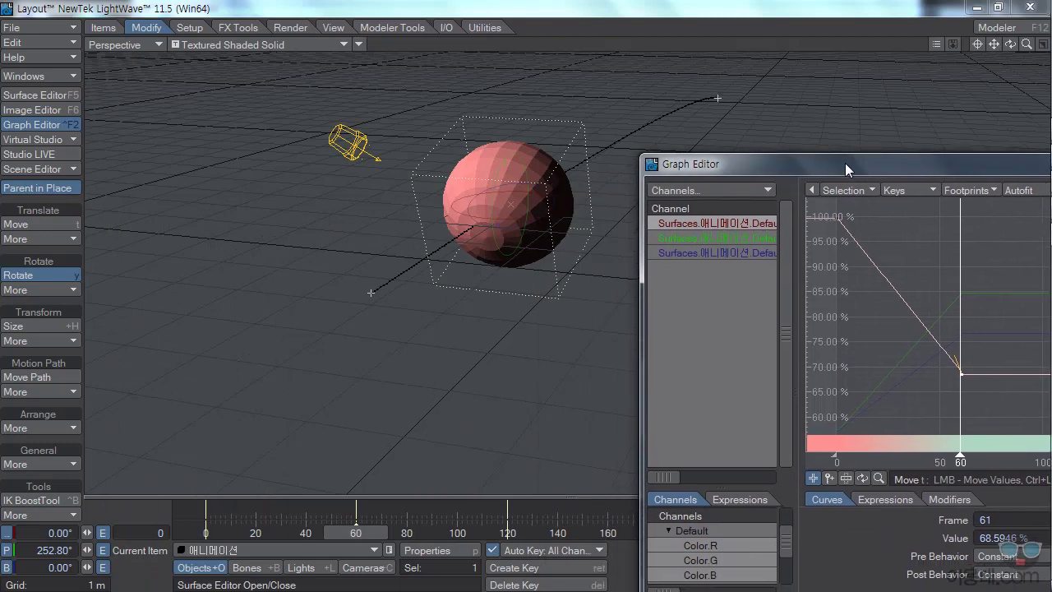
pyautogui.moveTo(370, 532); pyautogui.dragTo(314, 532)
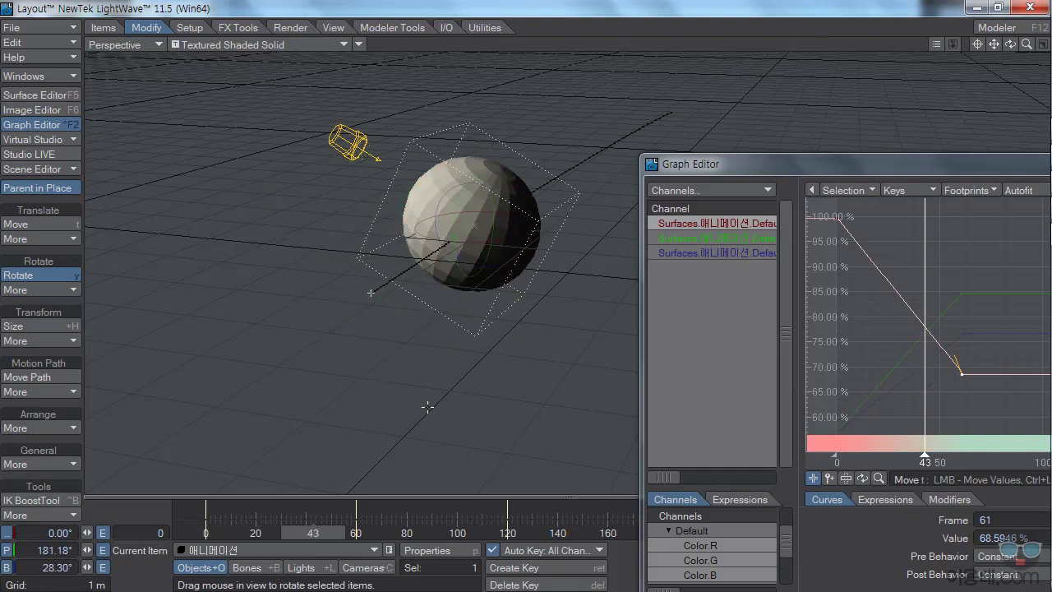
pyautogui.moveTo(784, 165); pyautogui.dragTo(264, 110)
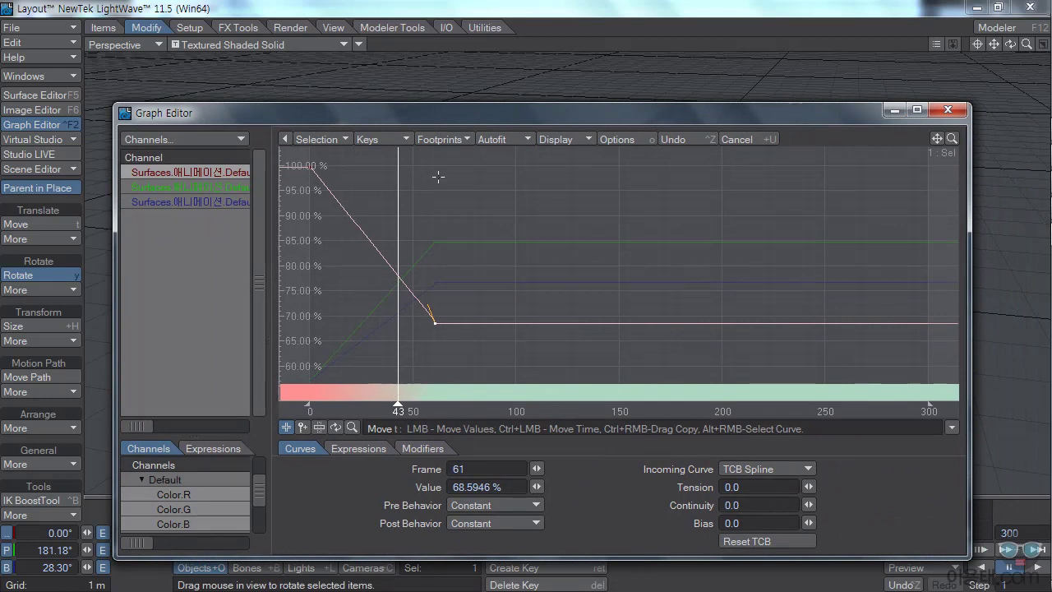
pyautogui.moveTo(468, 113); pyautogui.dragTo(466, 173)
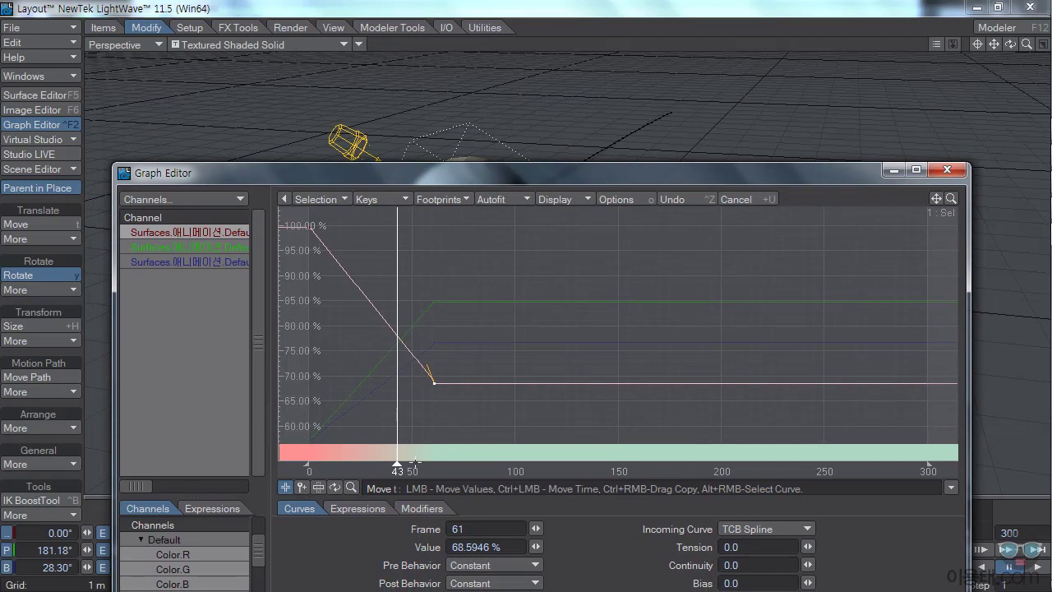
# - Scrub to frame 150 and add keys there on Color.G and at frame 151 on Color.R and Color.B
pyautogui.moveTo(397, 465); pyautogui.dragTo(618, 467)
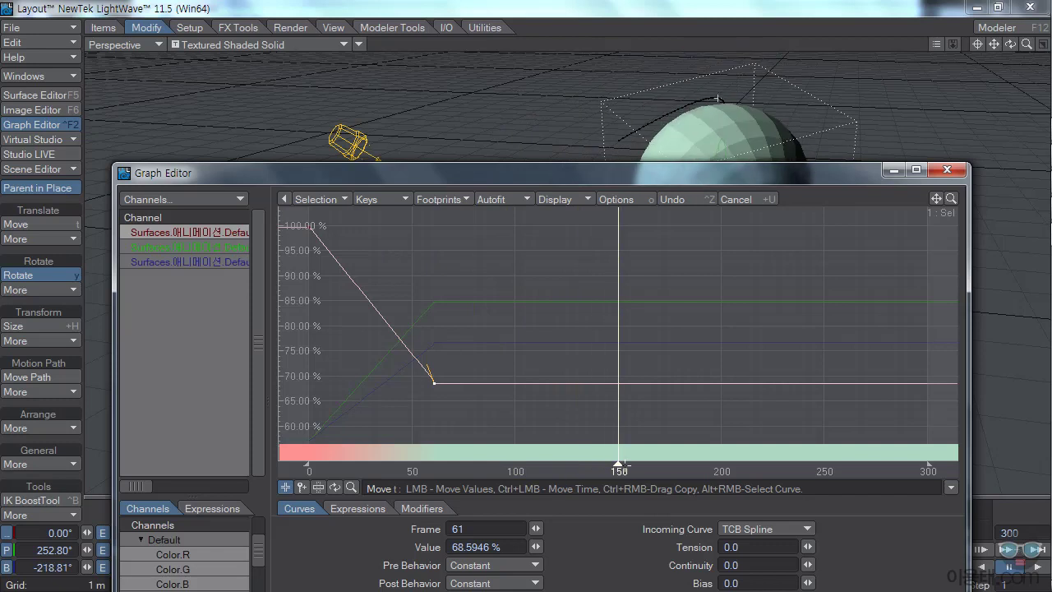
pyautogui.click(301, 486)
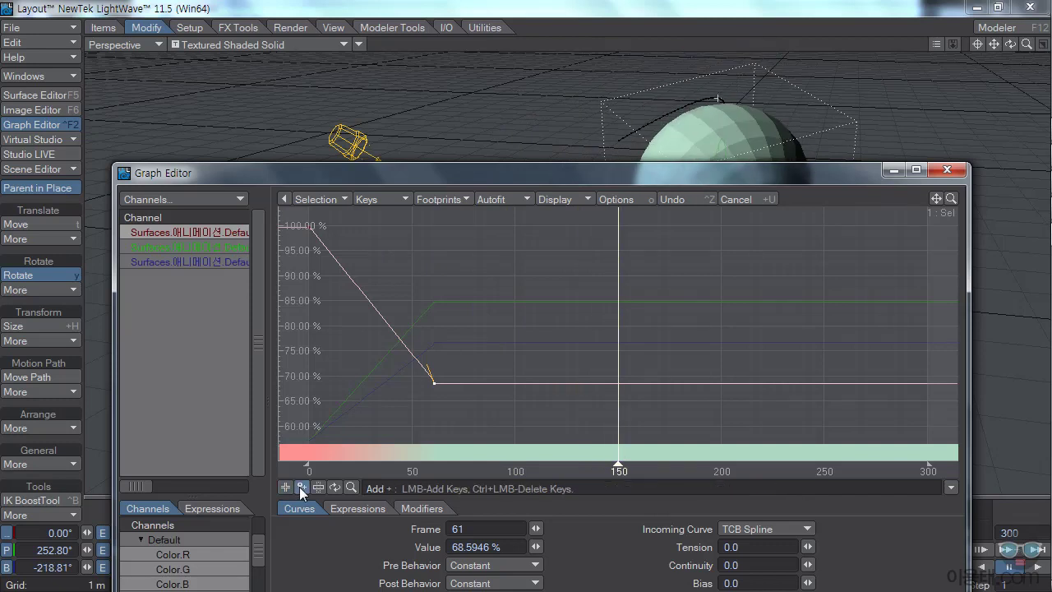
pyautogui.click(620, 388)
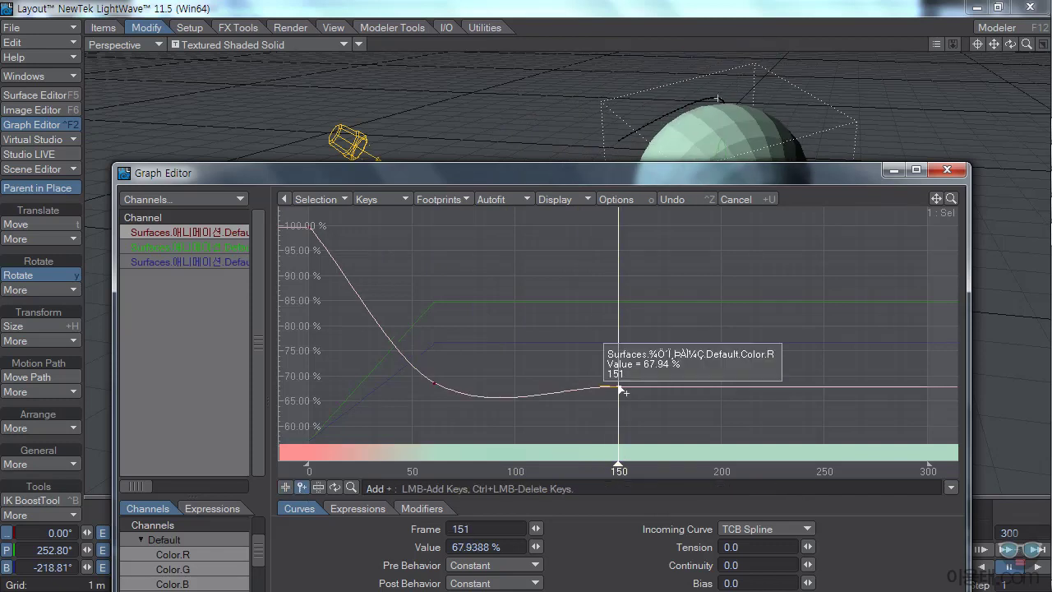
pyautogui.click(205, 246)
pyautogui.click(618, 306)
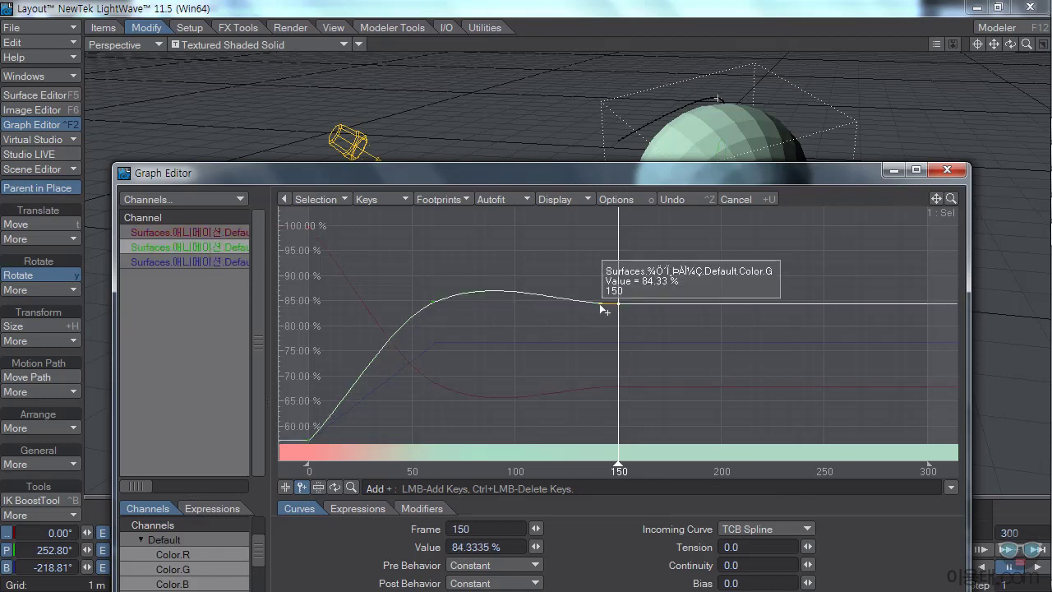
pyautogui.click(198, 264)
pyautogui.click(621, 344)
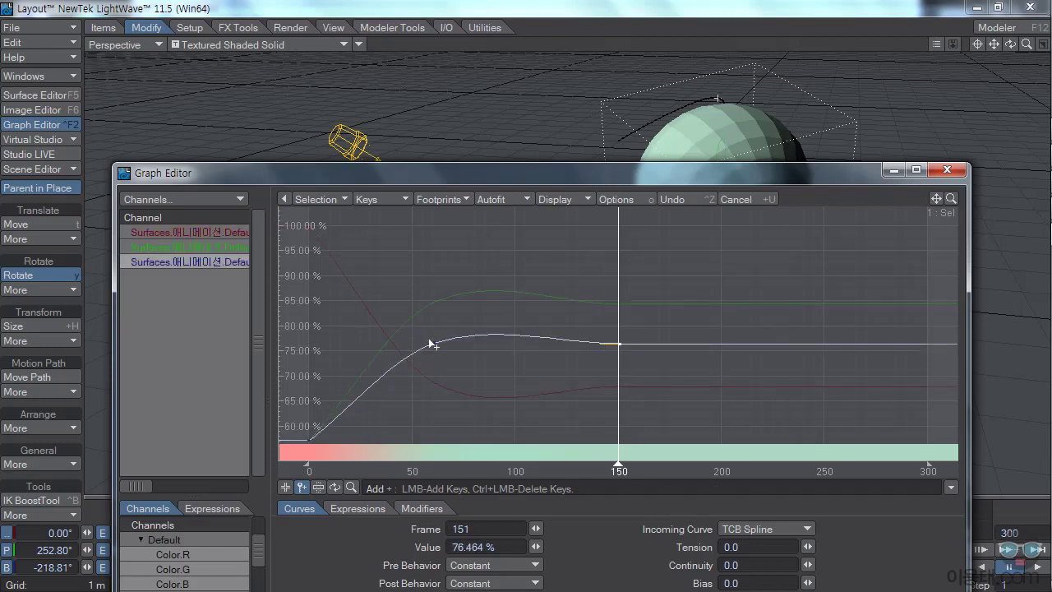
# - Move the color keys near frame 150: lower Color.B to about 53.5%, and raise Color.G to about 100.7% and Color.R to about 95%
pyautogui.click(285, 488)
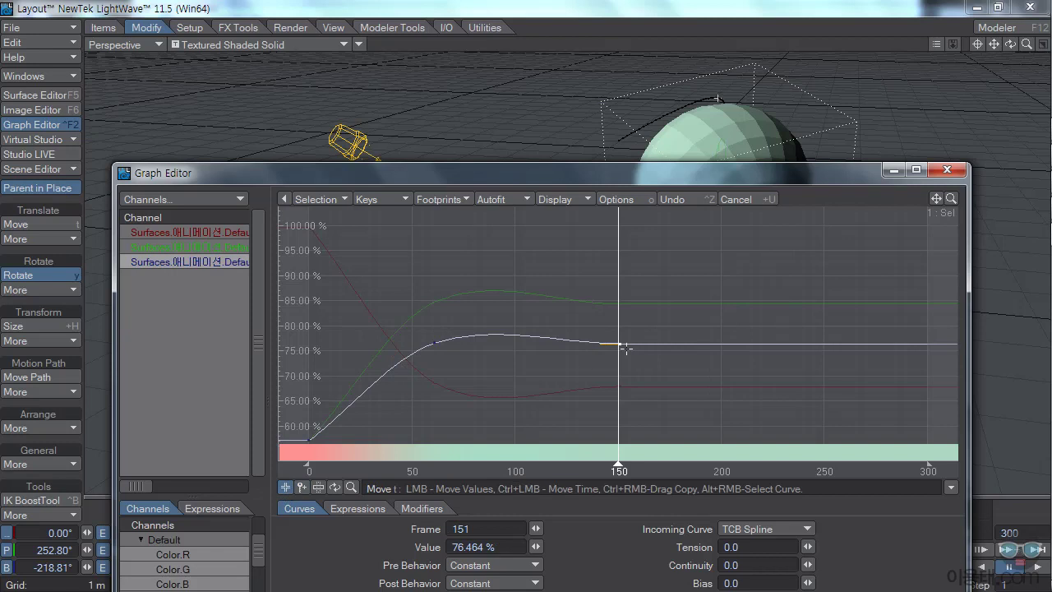
pyautogui.moveTo(621, 345); pyautogui.dragTo(618, 359)
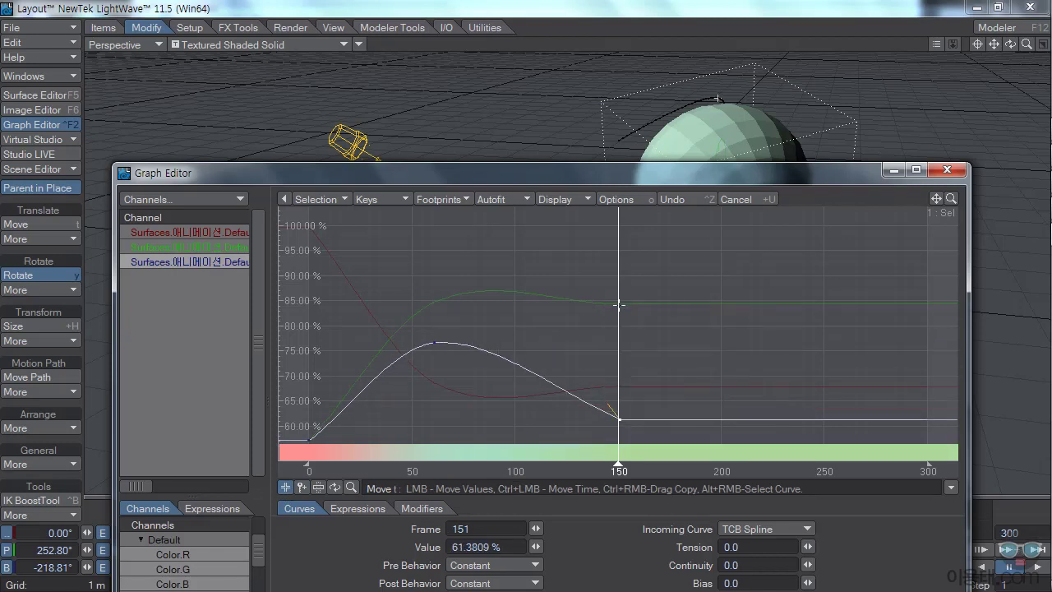
pyautogui.click(200, 245)
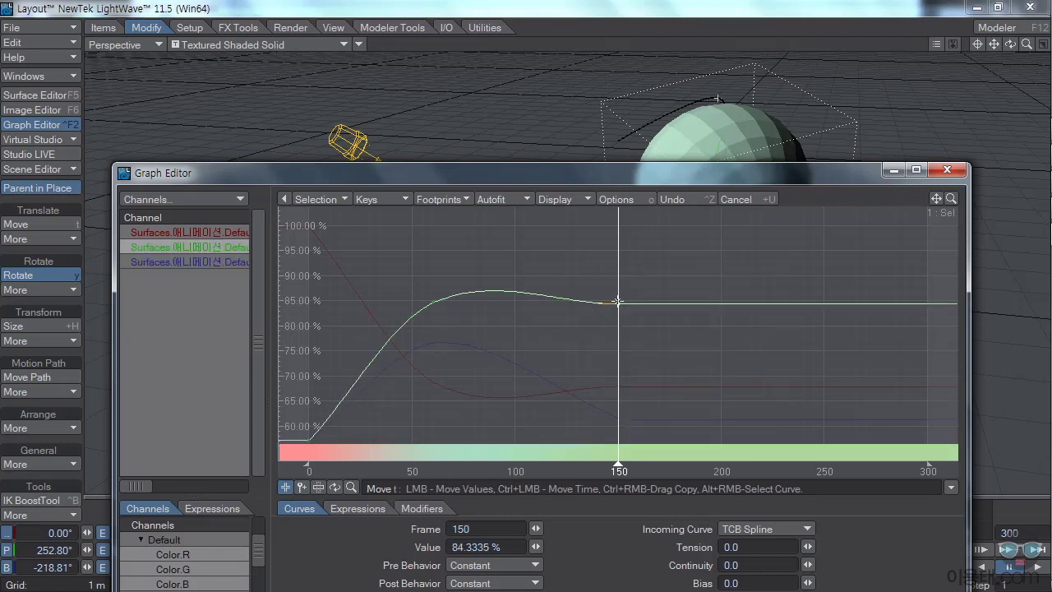
pyautogui.moveTo(621, 340); pyautogui.dragTo(619, 222)
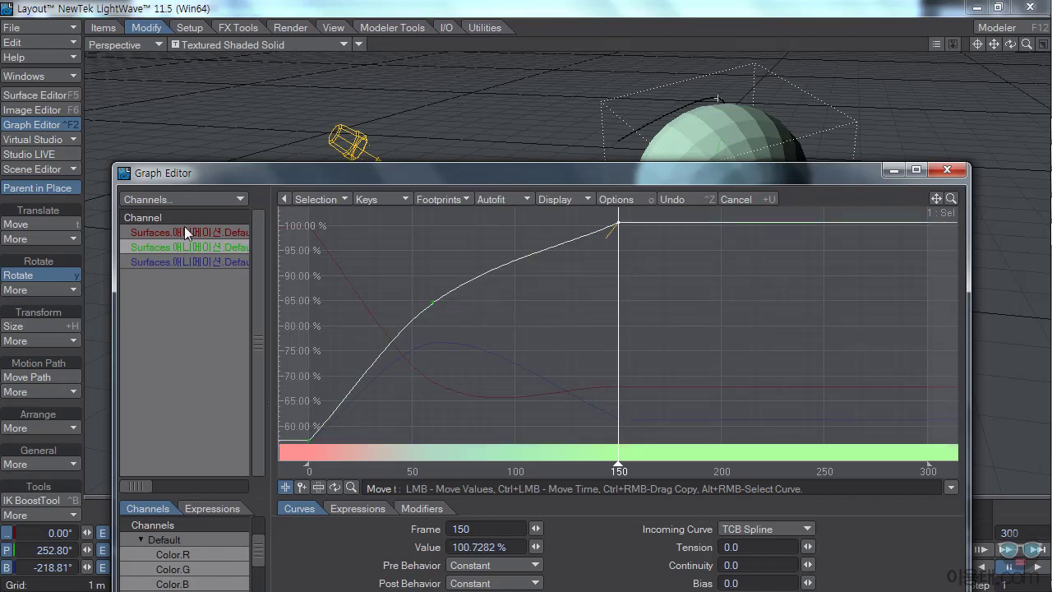
pyautogui.click(199, 232)
pyautogui.moveTo(623, 387); pyautogui.dragTo(619, 248)
pyautogui.click(208, 262)
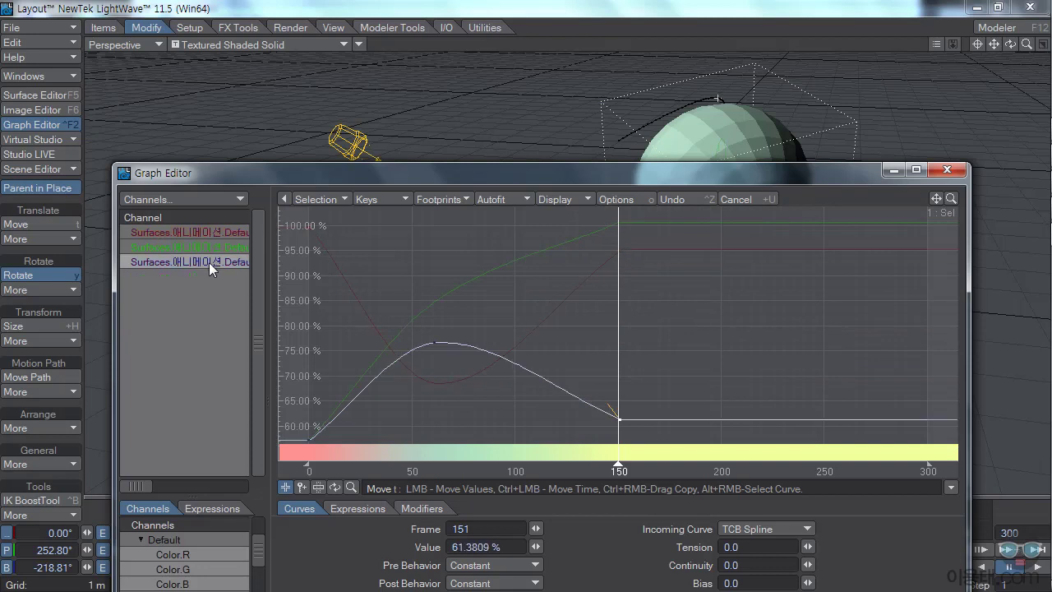
pyautogui.click(620, 419)
pyautogui.moveTo(620, 419); pyautogui.dragTo(626, 395)
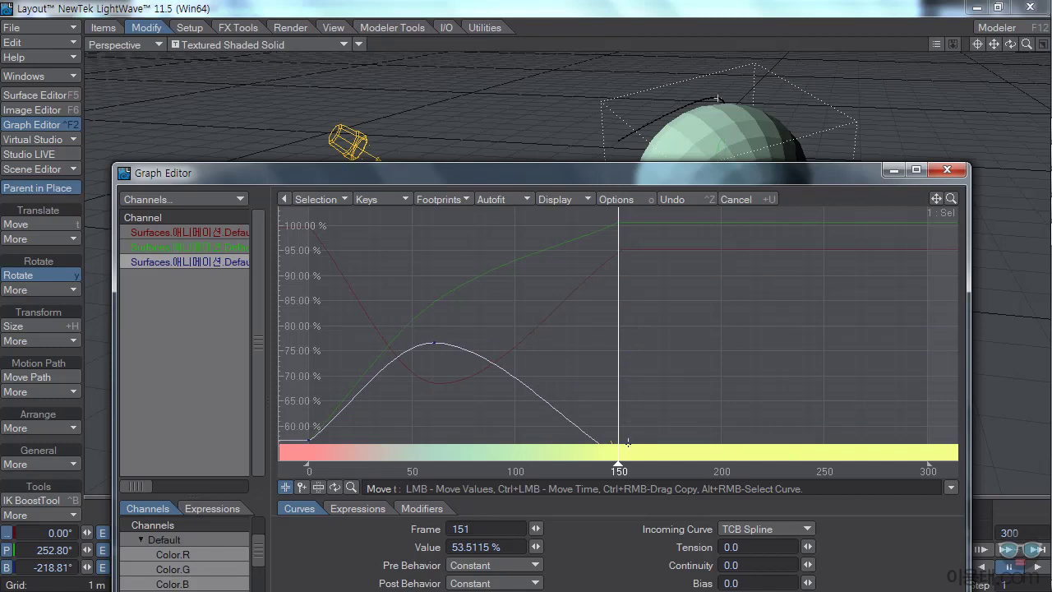
# - Close the Graph Editor and scrub to frame 190 to check the ball's color
pyautogui.moveTo(734, 171); pyautogui.dragTo(736, 281)
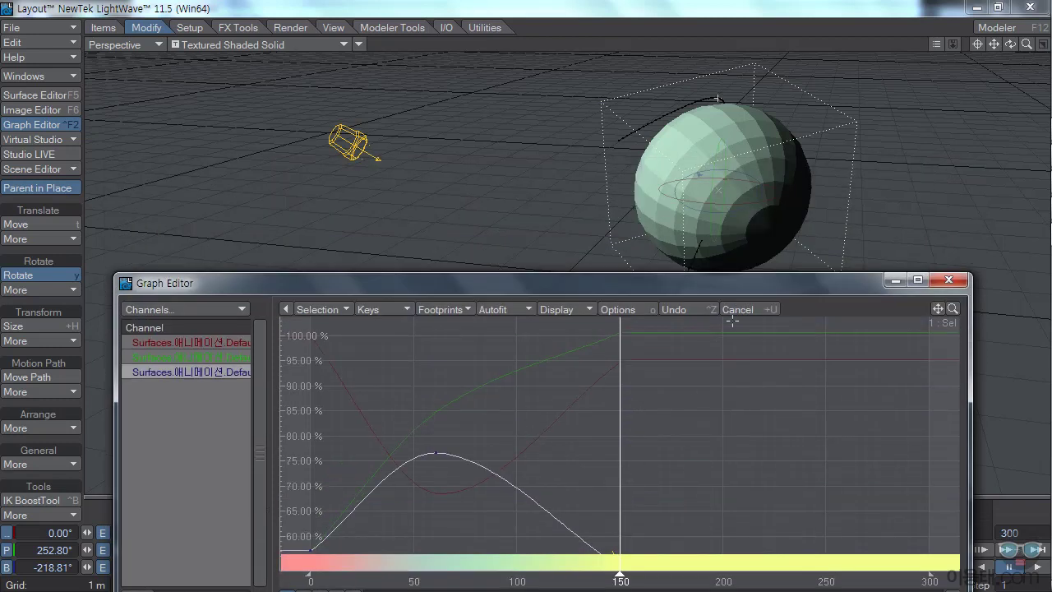
pyautogui.click(950, 280)
pyautogui.moveTo(593, 534); pyautogui.dragTo(682, 533)
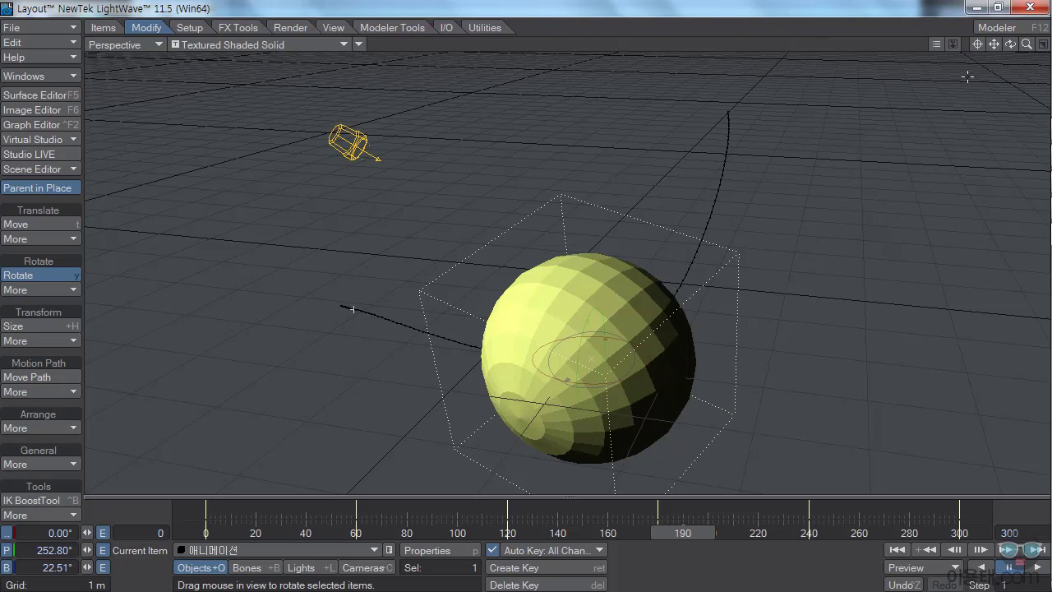
# - Select the camera and move it at frame 0 to about X -1.88 m and Z -7.91 m
pyautogui.moveTo(1026, 45)
pyautogui.mouseDown()
pyautogui.moveTo(1011, 47)
pyautogui.moveTo(1024, 47)
pyautogui.mouseUp()
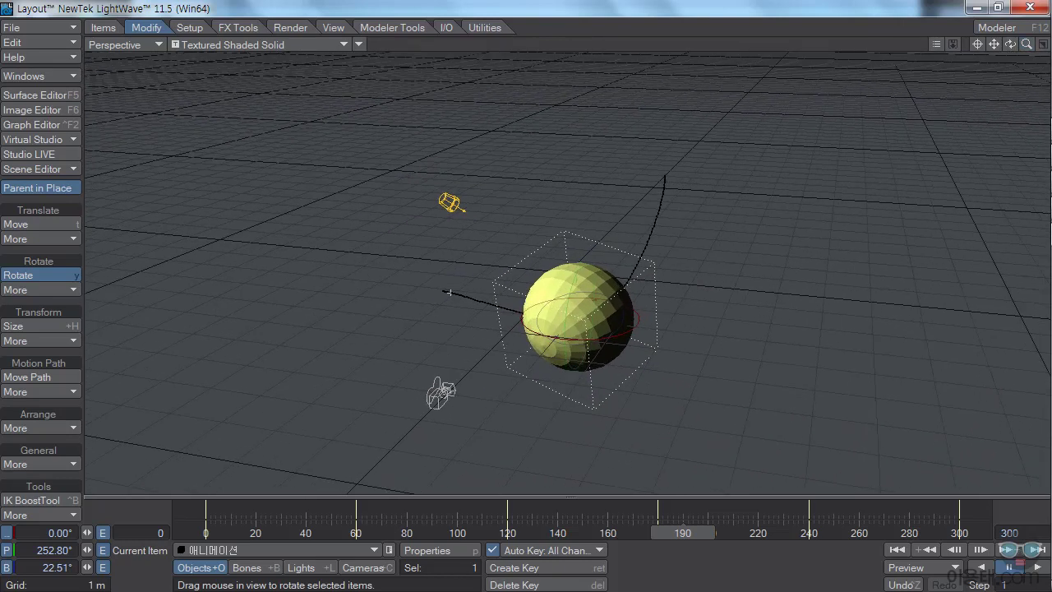
pyautogui.click(442, 392)
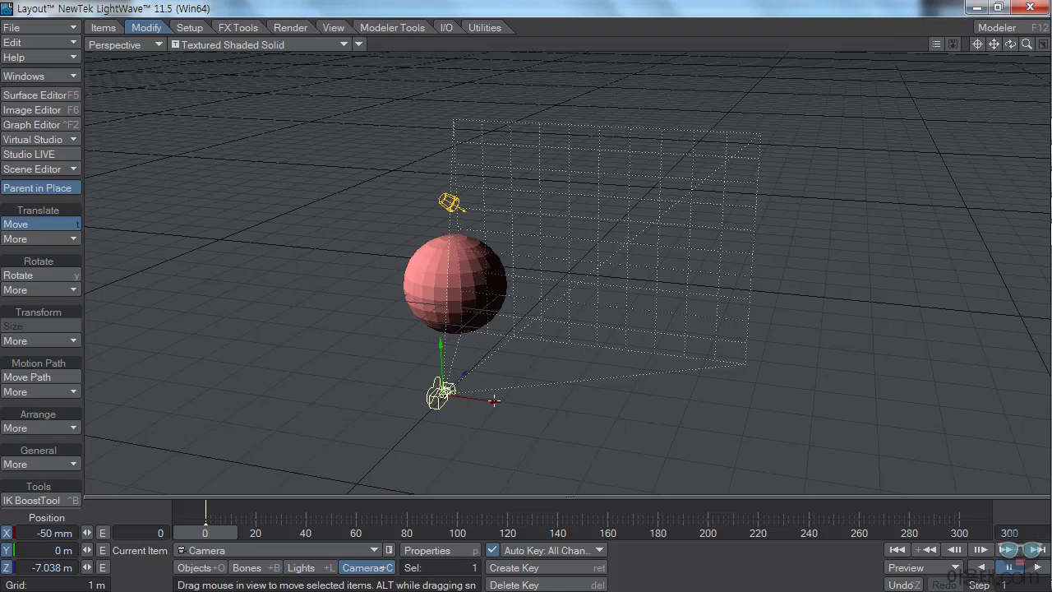
pyautogui.moveTo(494, 402); pyautogui.dragTo(364, 390)
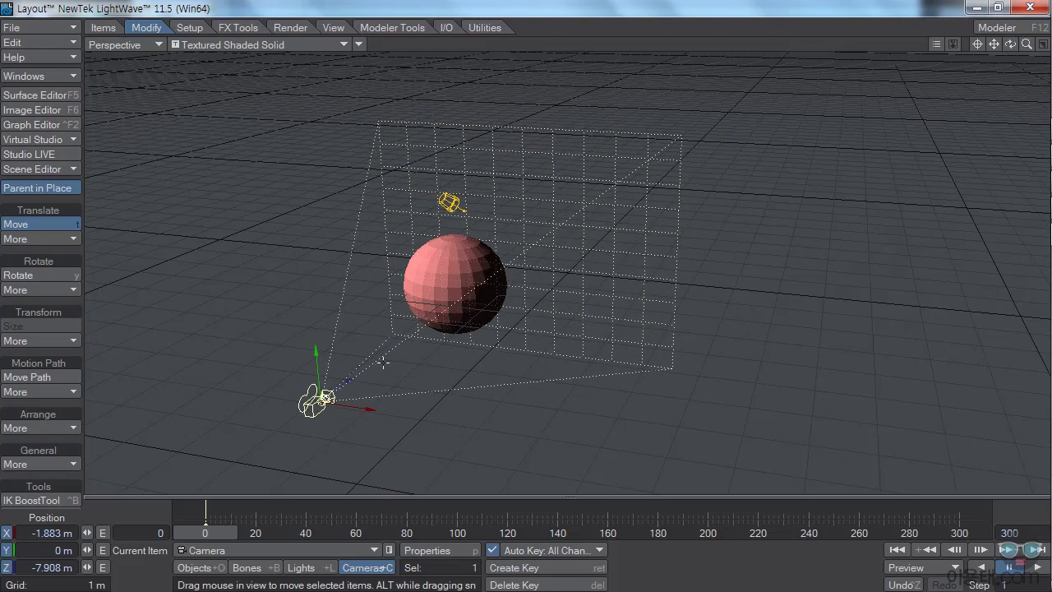
# - Key the camera at frame 100, placing it at about X 415 mm and Z -1.93 m
pyautogui.moveTo(207, 534); pyautogui.dragTo(457, 535)
pyautogui.moveTo(359, 409); pyautogui.dragTo(530, 430)
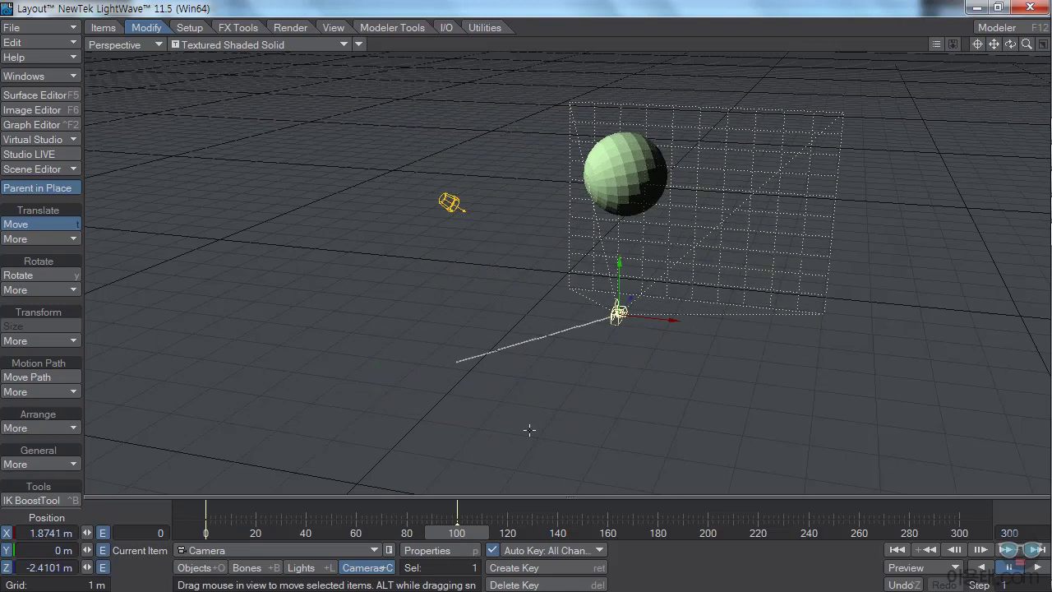
pyautogui.moveTo(674, 320); pyautogui.dragTo(651, 322)
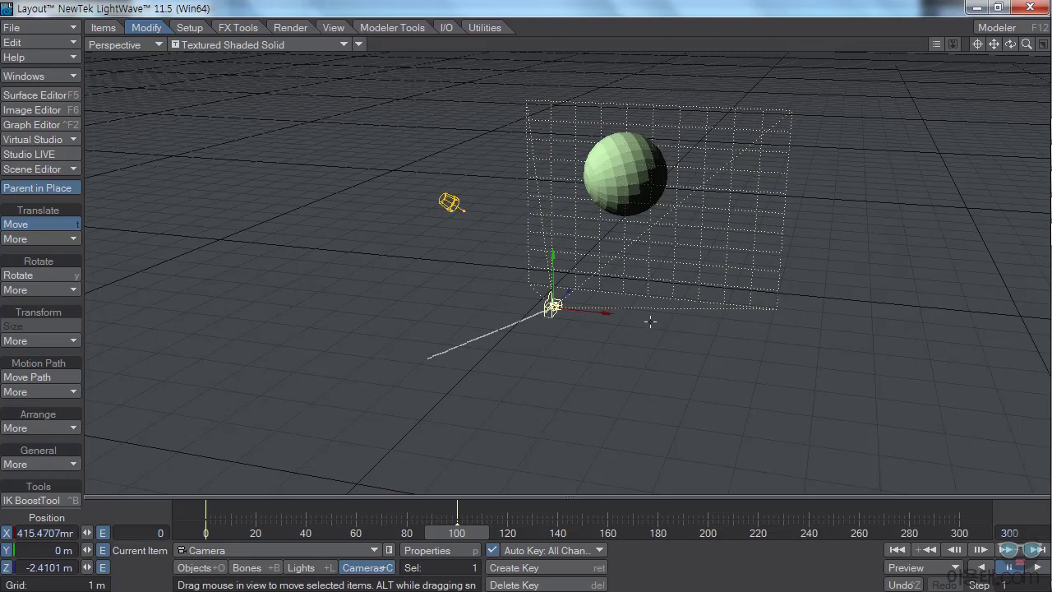
pyautogui.moveTo(569, 290); pyautogui.dragTo(573, 280)
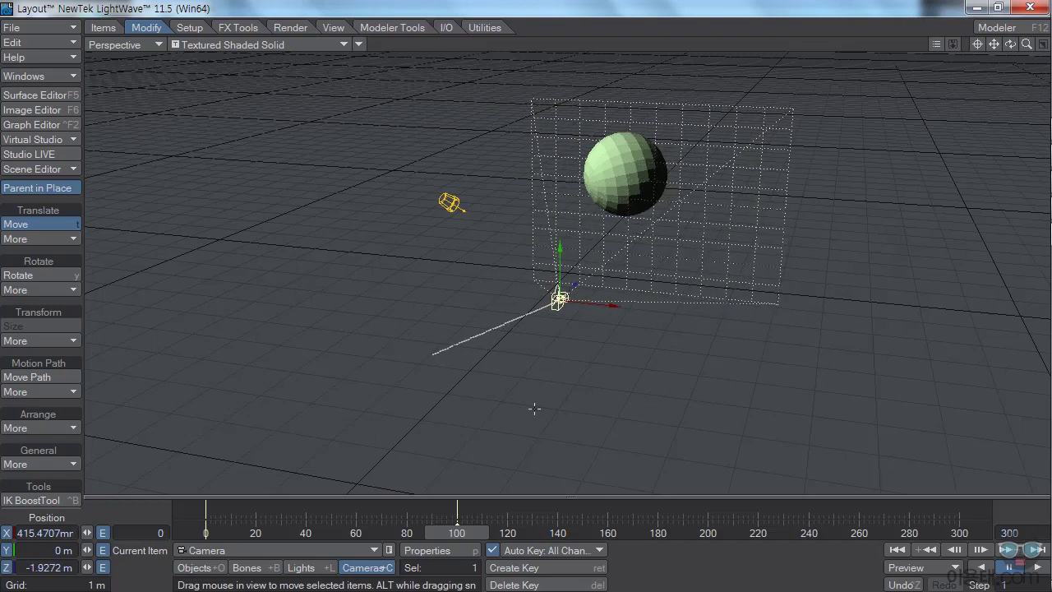
# - Raise the camera at frame 117, and pull it back along its Z axis at frame 158
pyautogui.moveTo(479, 533)
pyautogui.mouseDown()
pyautogui.moveTo(232, 533)
pyautogui.moveTo(609, 533)
pyautogui.moveTo(499, 532)
pyautogui.mouseUp()
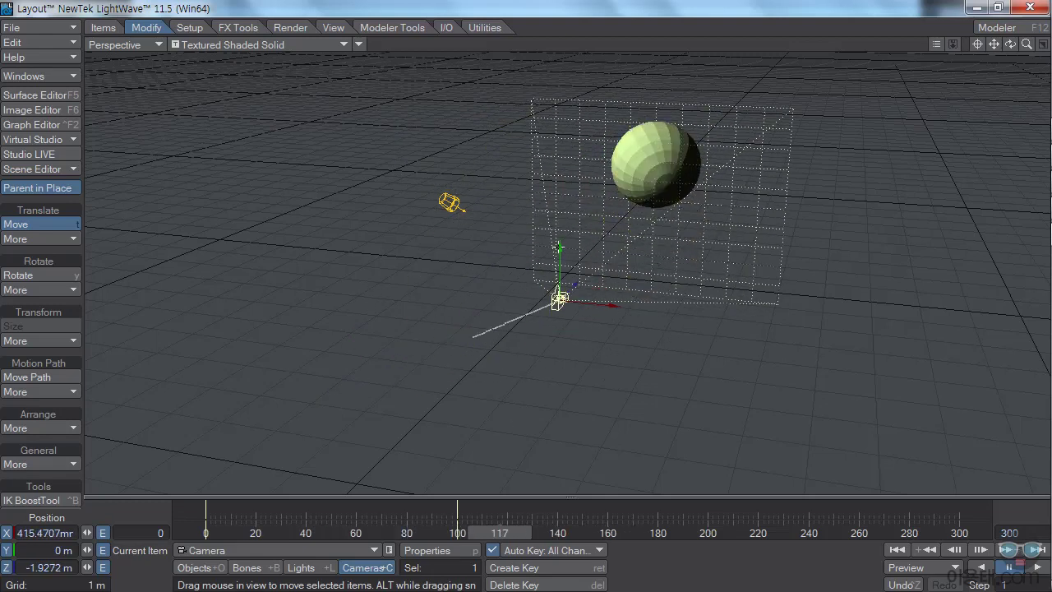
pyautogui.moveTo(559, 246); pyautogui.dragTo(599, 136)
pyautogui.moveTo(499, 533); pyautogui.dragTo(590, 533)
pyautogui.moveTo(613, 181); pyautogui.dragTo(540, 265)
pyautogui.moveTo(626, 265); pyautogui.dragTo(557, 348)
# - Key the camera at frame 260, shifted along negative X, and scrub back to frame 234 to check its path
pyautogui.moveTo(606, 531); pyautogui.dragTo(855, 531)
pyautogui.moveTo(598, 371); pyautogui.dragTo(343, 361)
pyautogui.moveTo(855, 535); pyautogui.dragTo(793, 534)
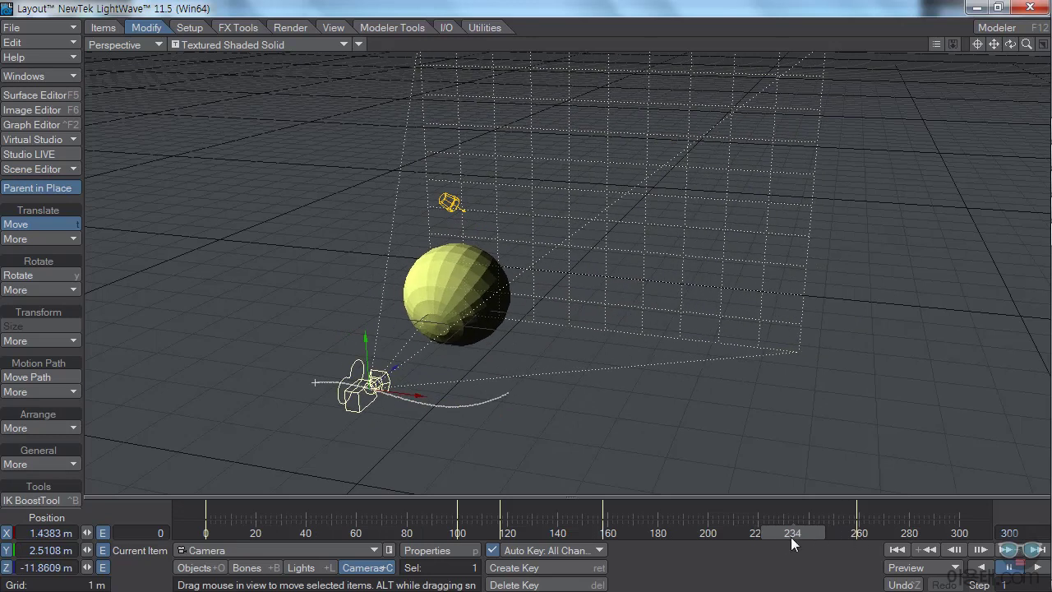